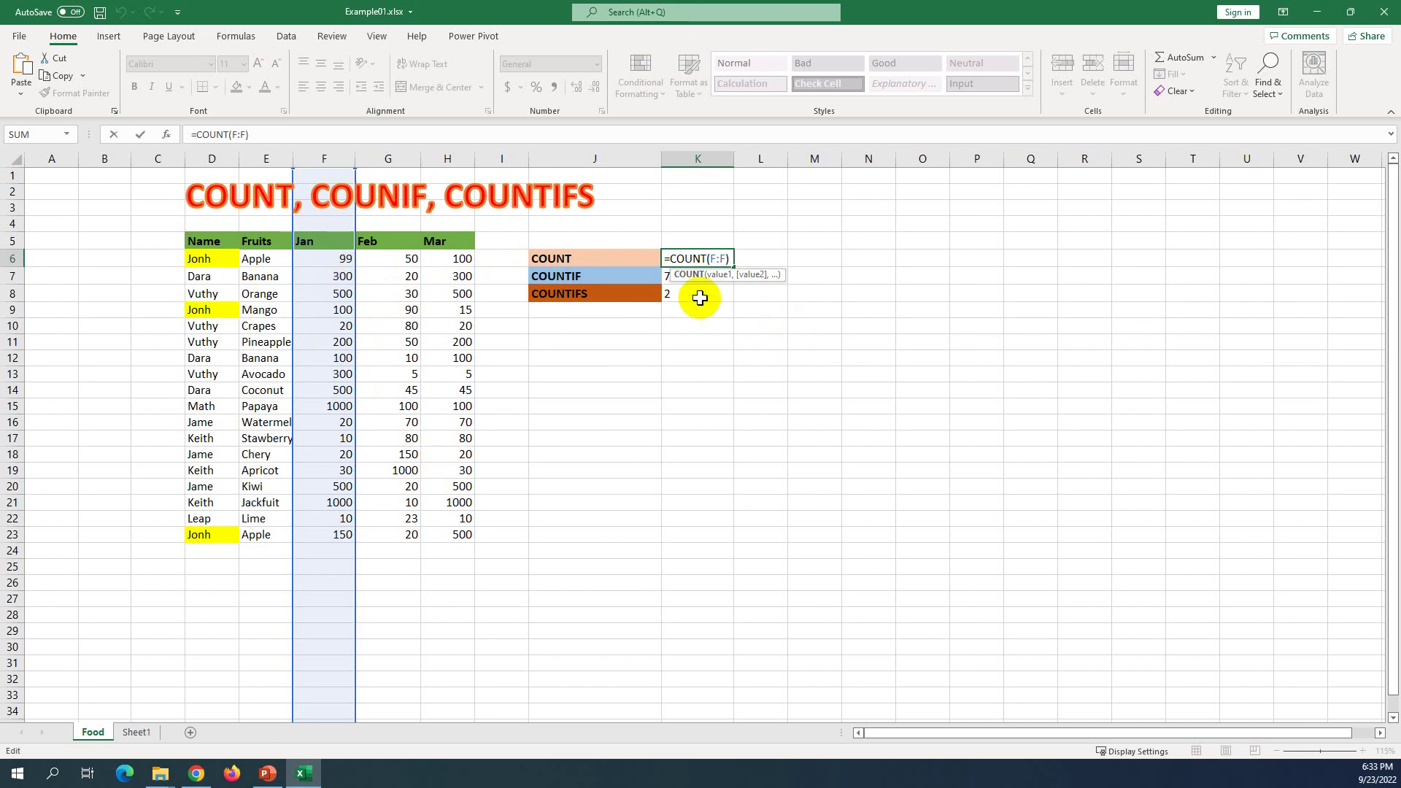
Step: Confirm =COUNT(F:F) in K6 and select the Jan values F6:F23 to compare them with the COUNT result
key(Return)
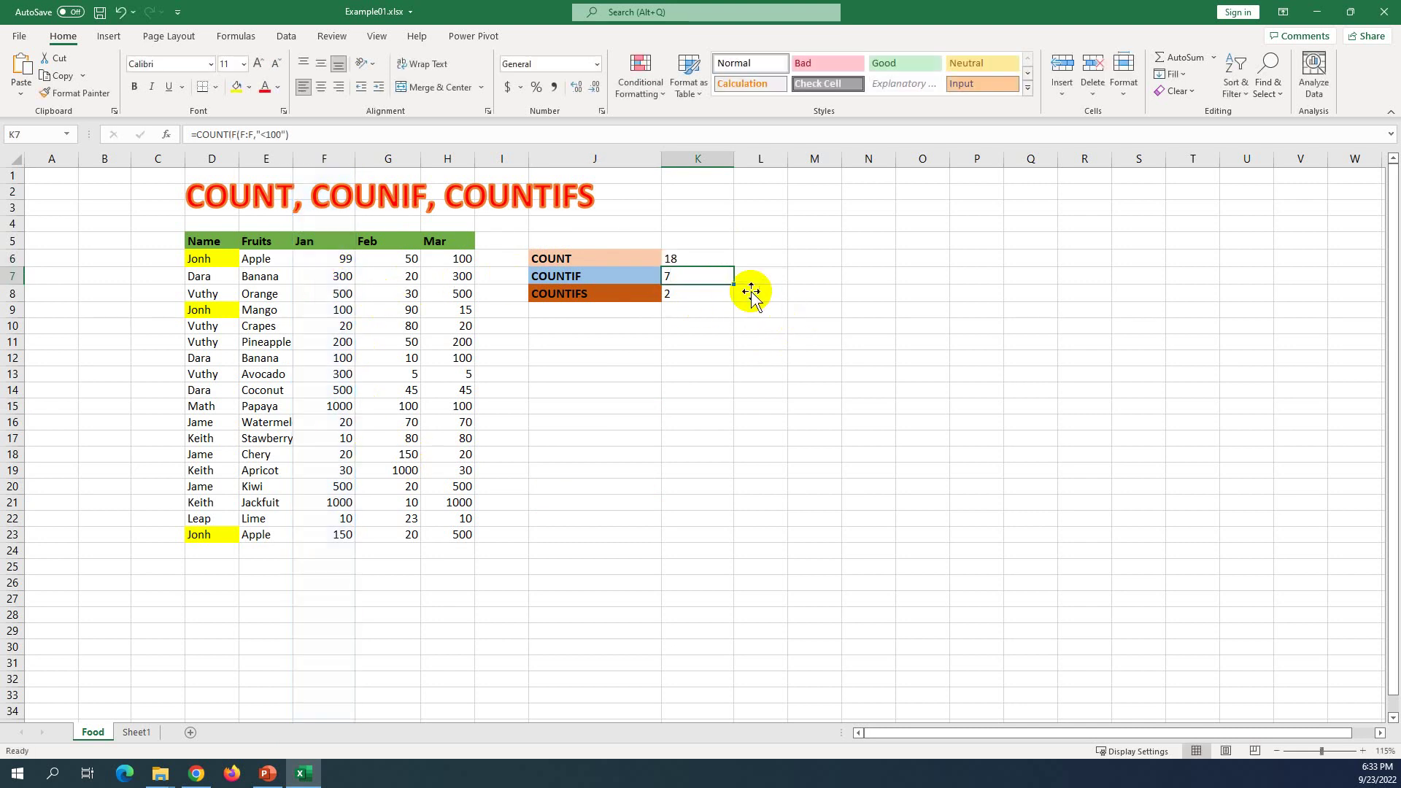
click(719, 261)
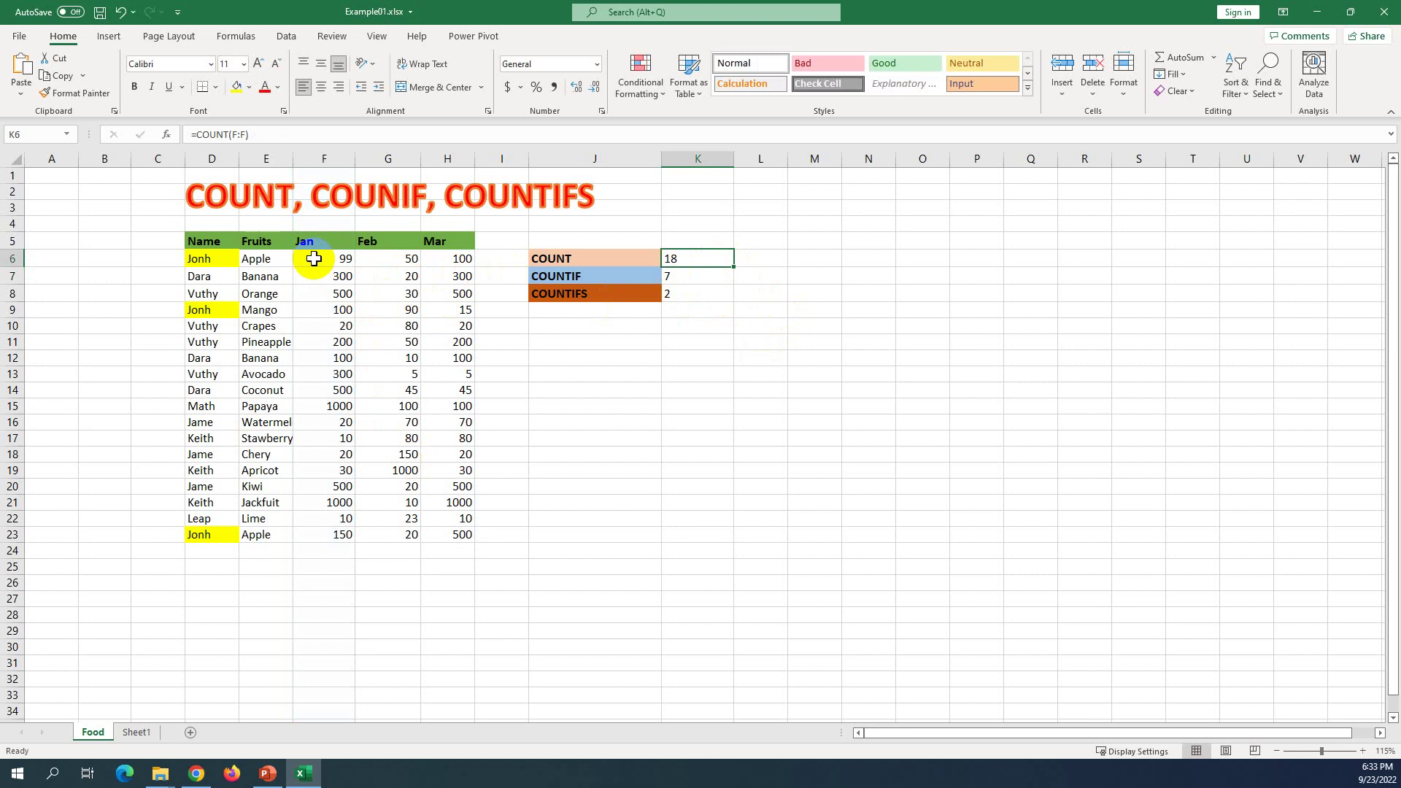
drag(314, 259, 332, 532)
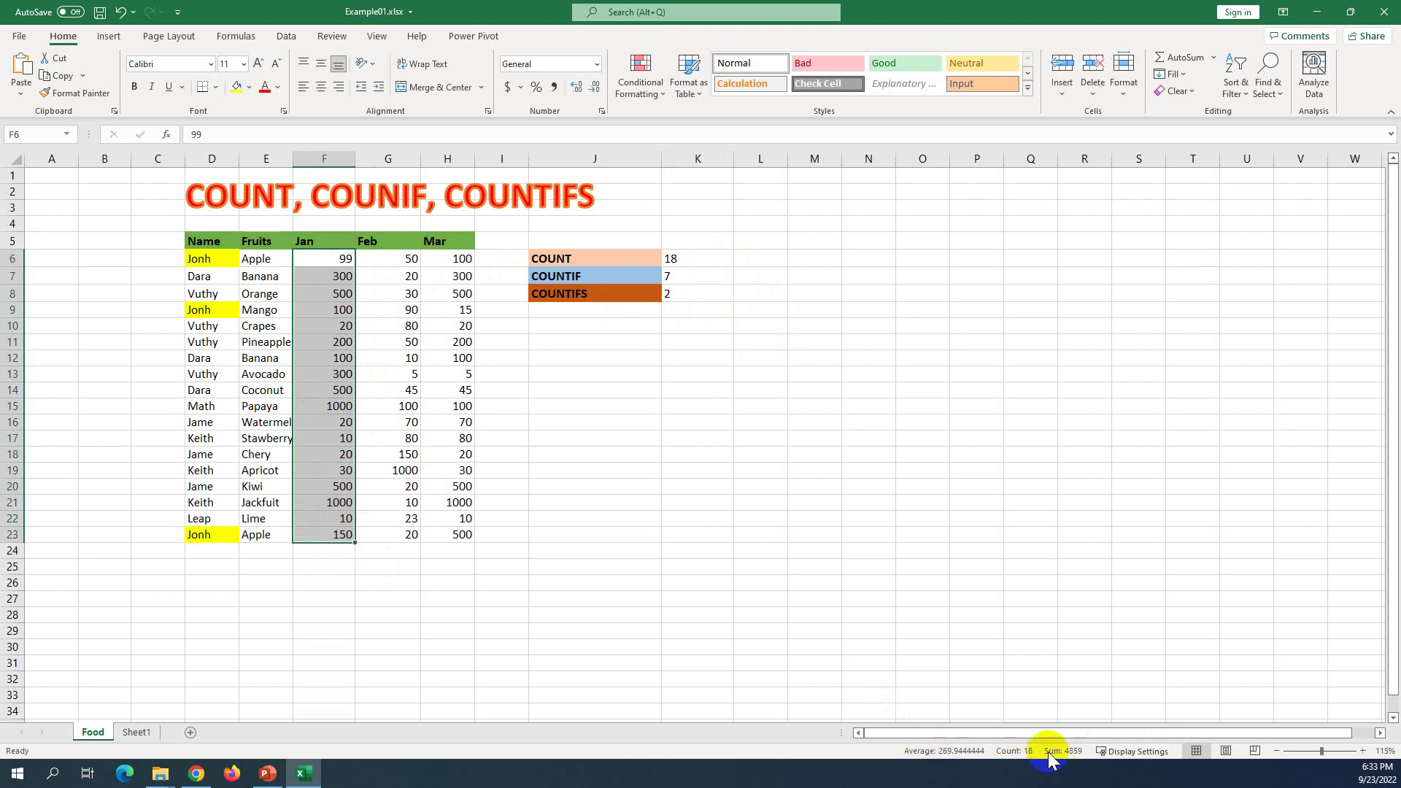
click(757, 483)
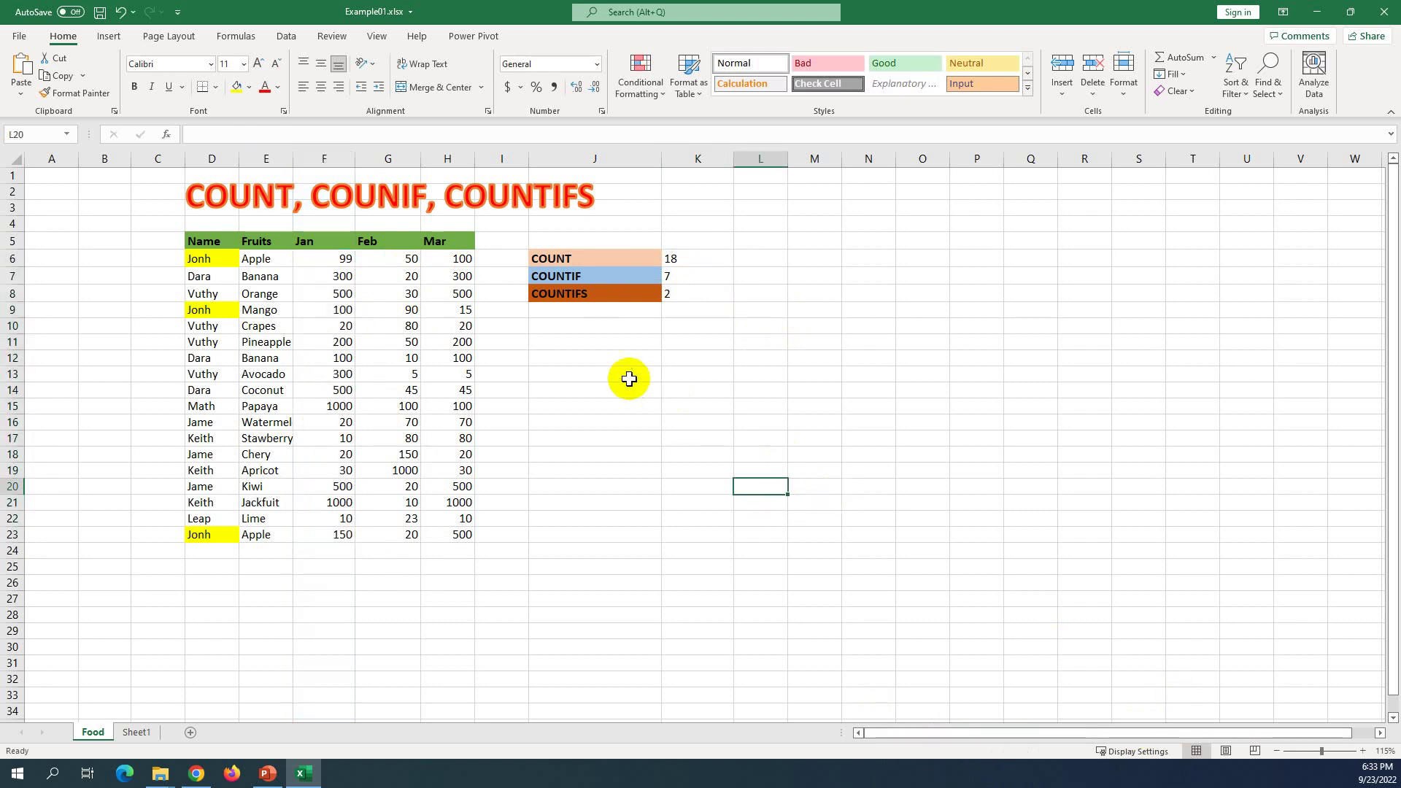
click(696, 264)
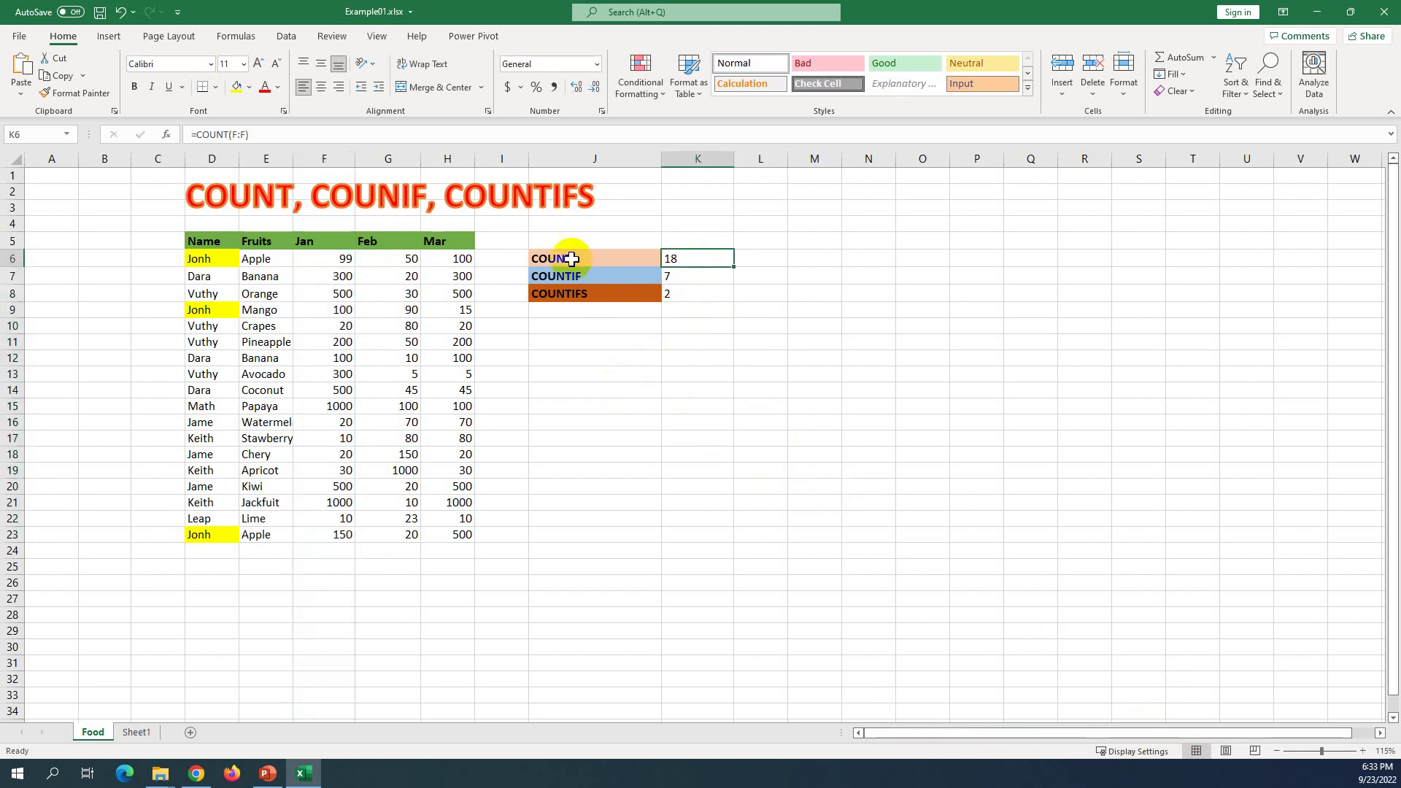
drag(325, 260, 319, 528)
Step: Open the COUNT formula in K6 and review the COUNT definition on the PowerPoint agenda slide, returning to Excel
double_click(710, 258)
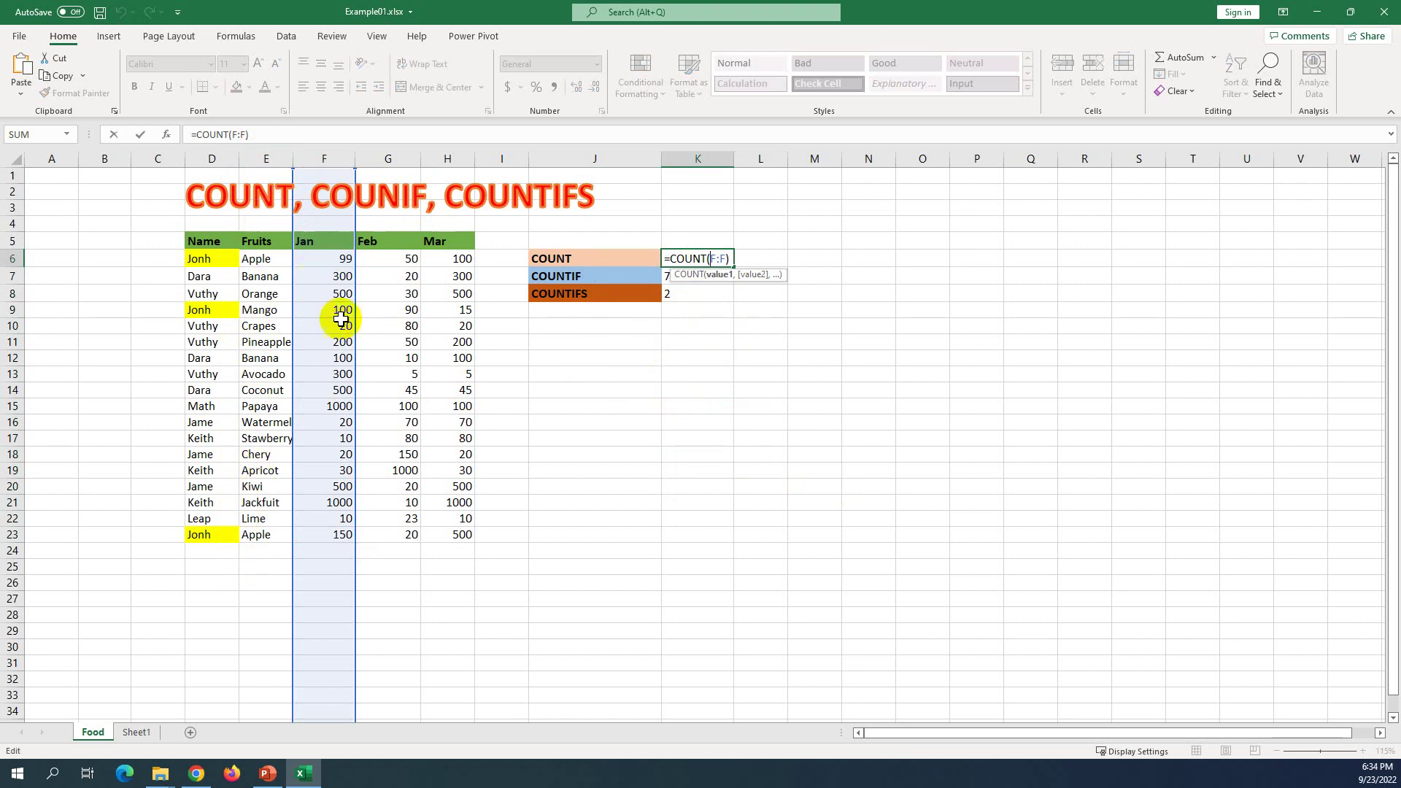
click(267, 774)
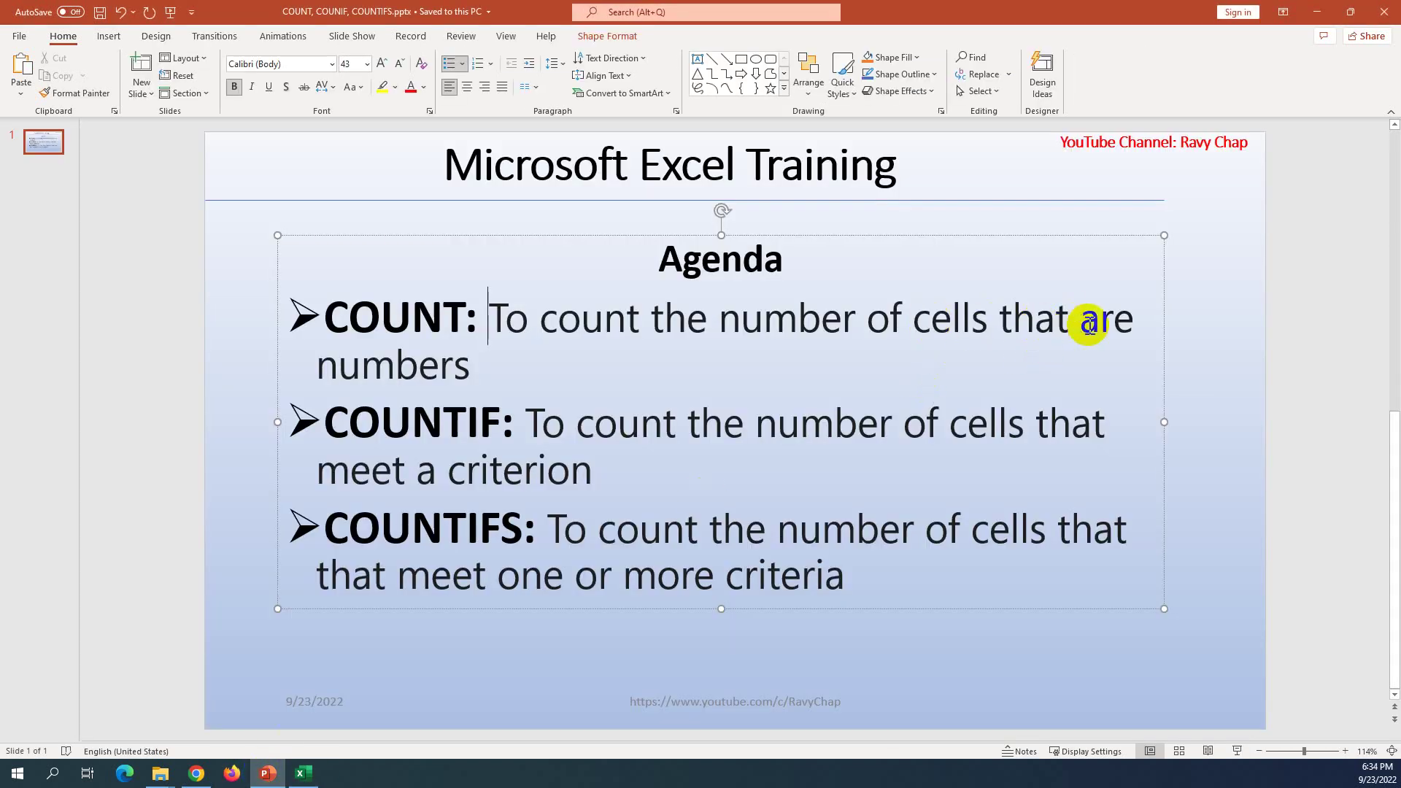
click(1317, 12)
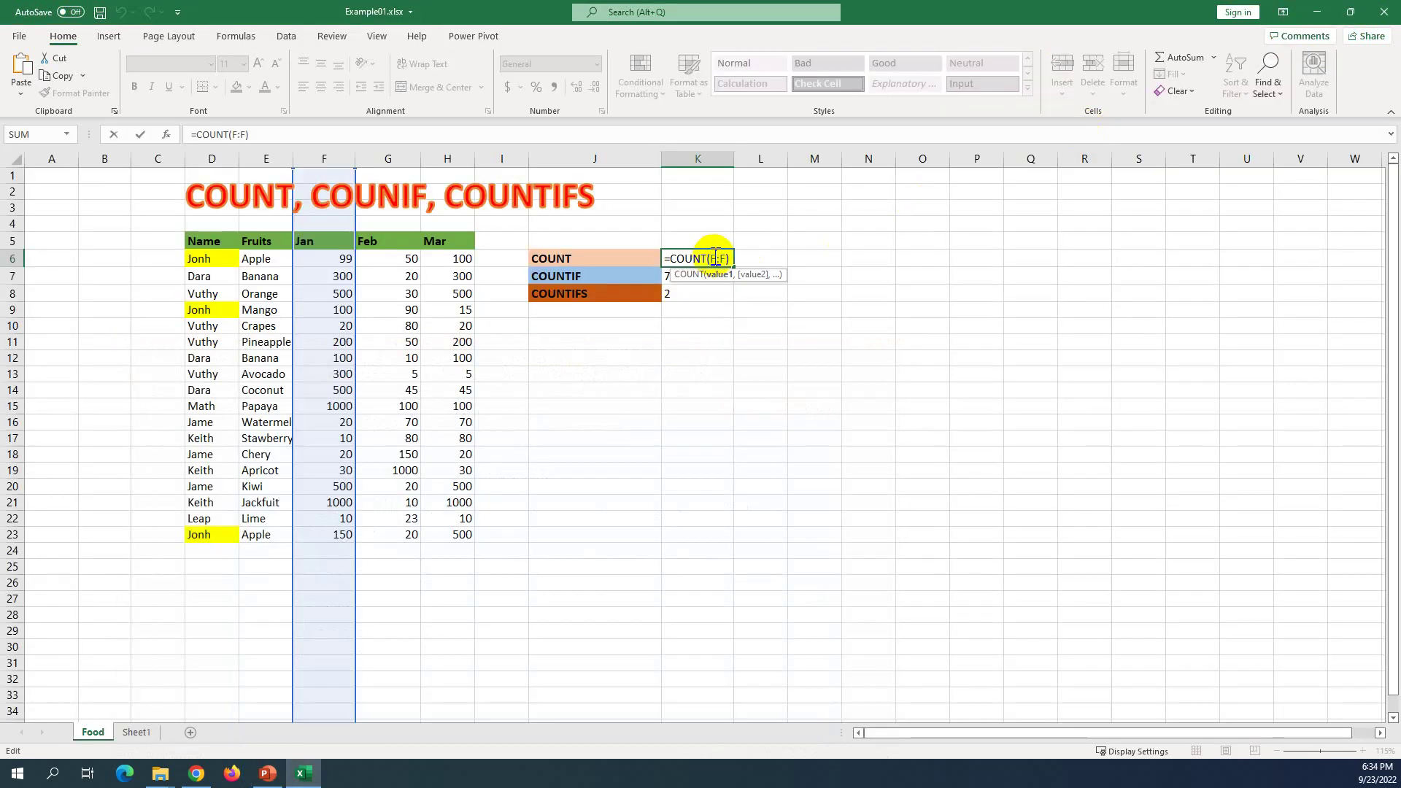
Step: Change the formula in K6 to =COUNT(E:E) and select the Fruits column to compare it with the result
key(BackSpace)
text(E)
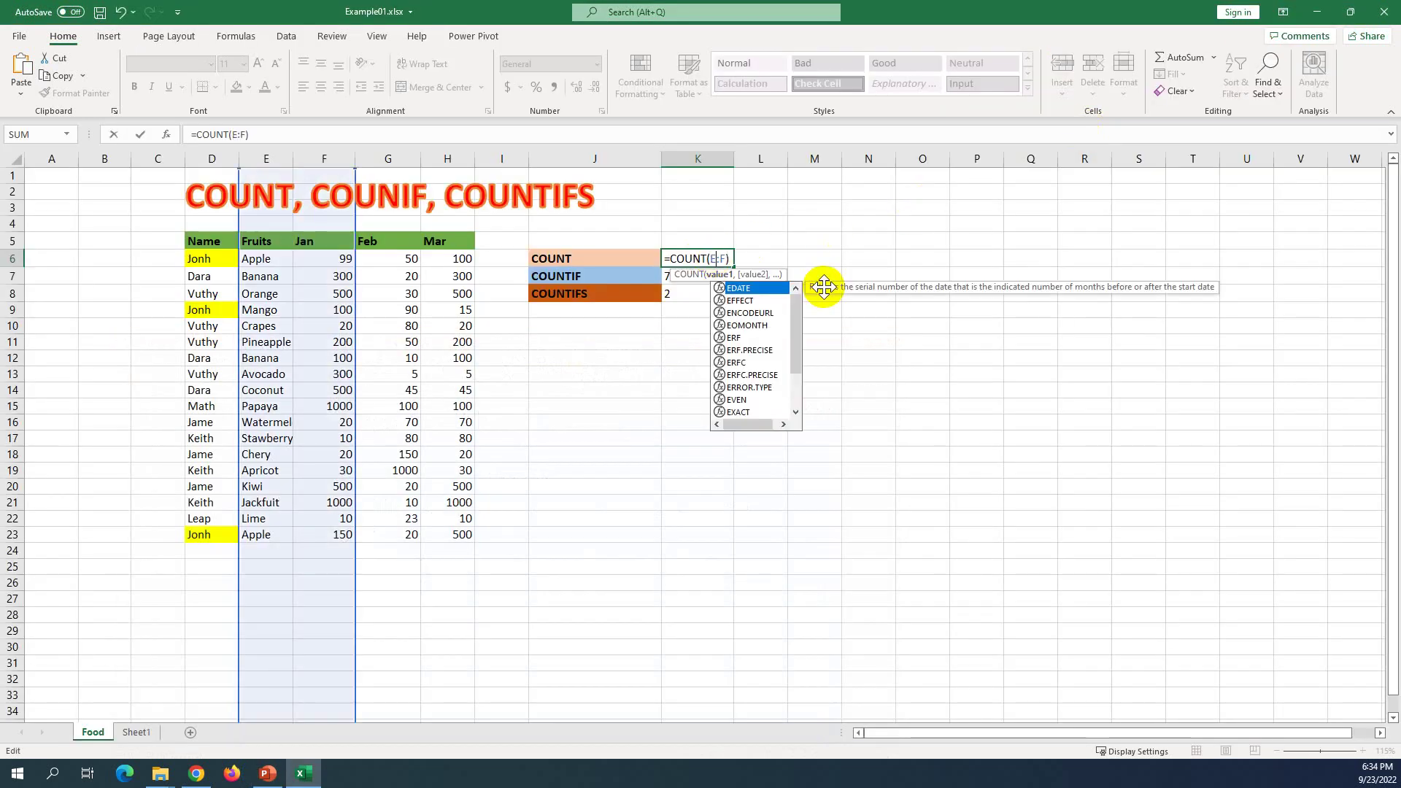
click(726, 260)
key(BackSpace)
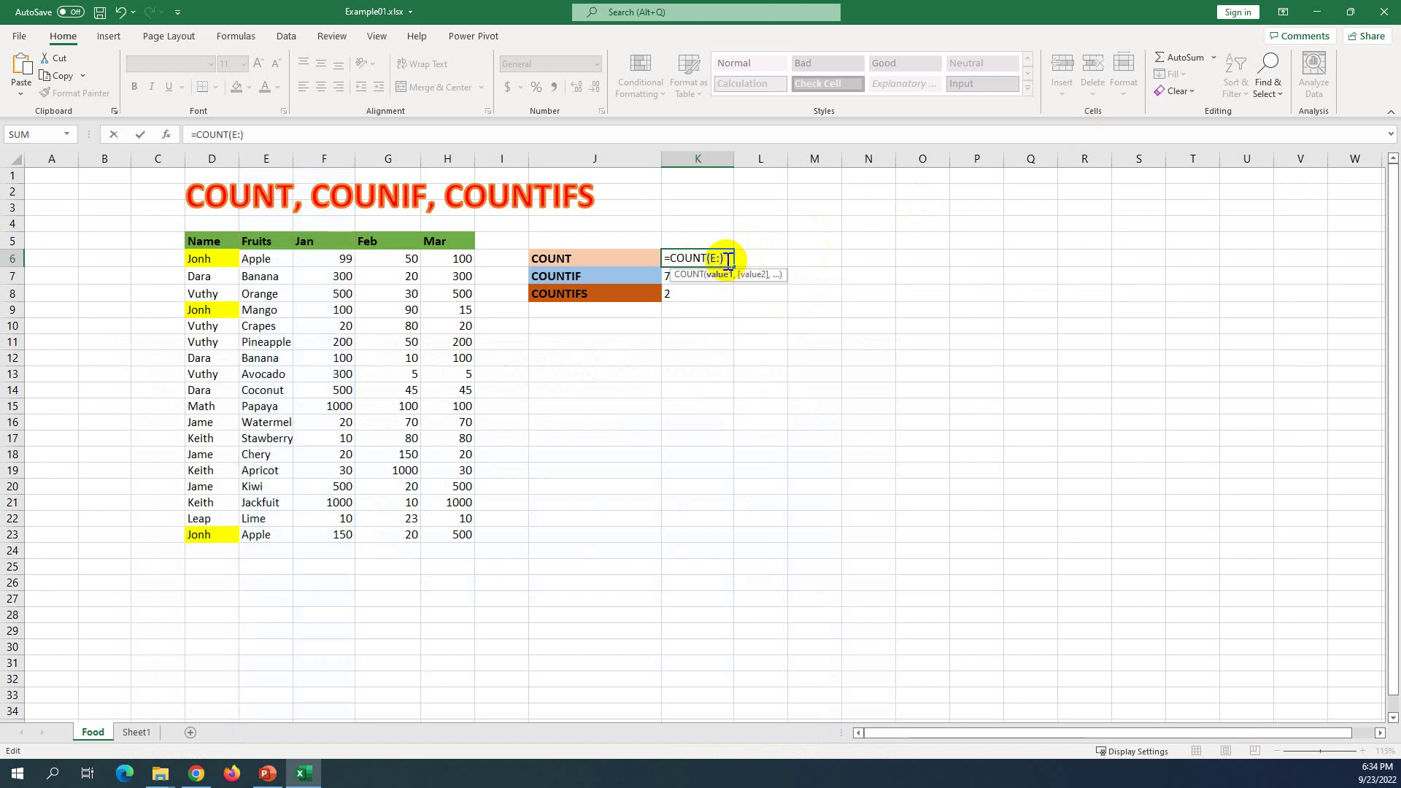
text(E)
key(Return)
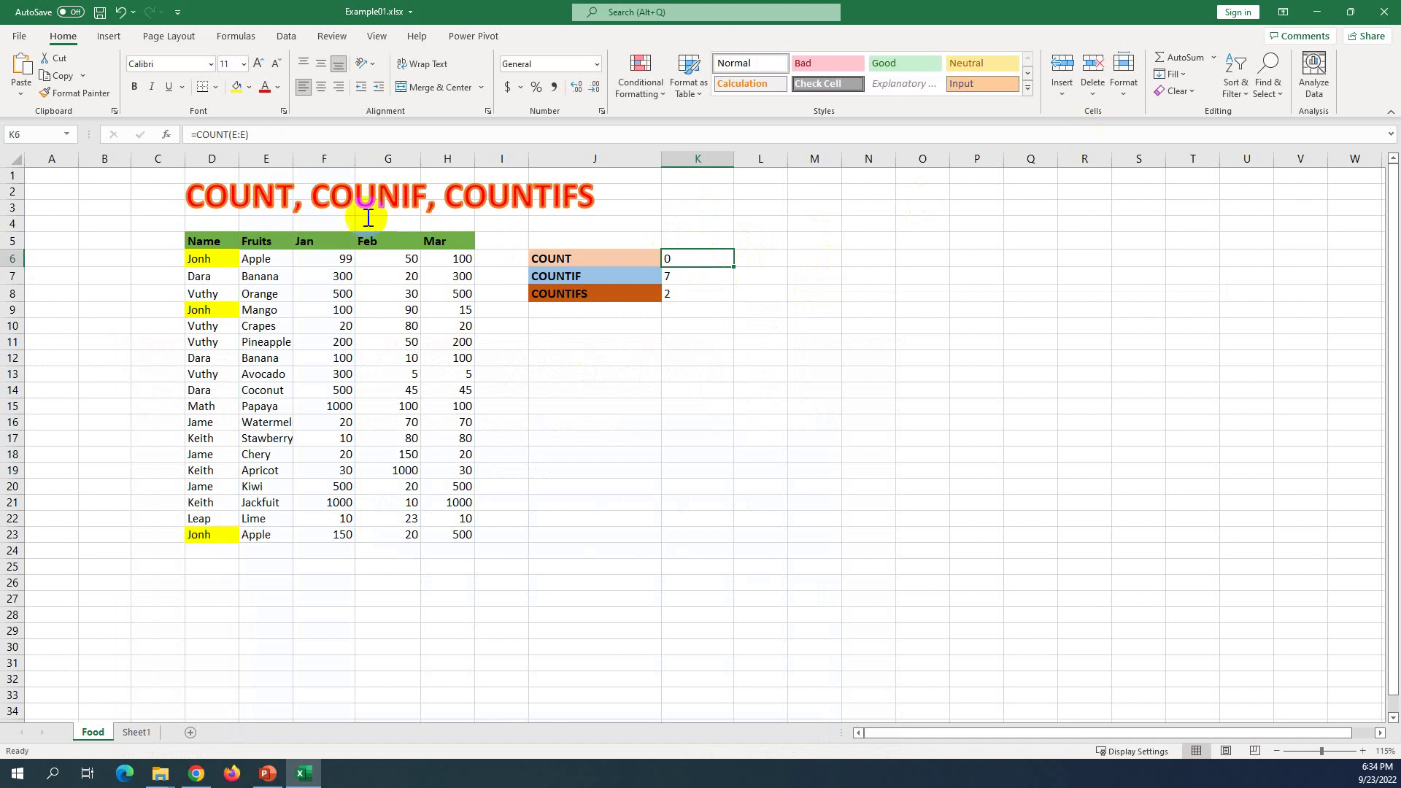
click(252, 155)
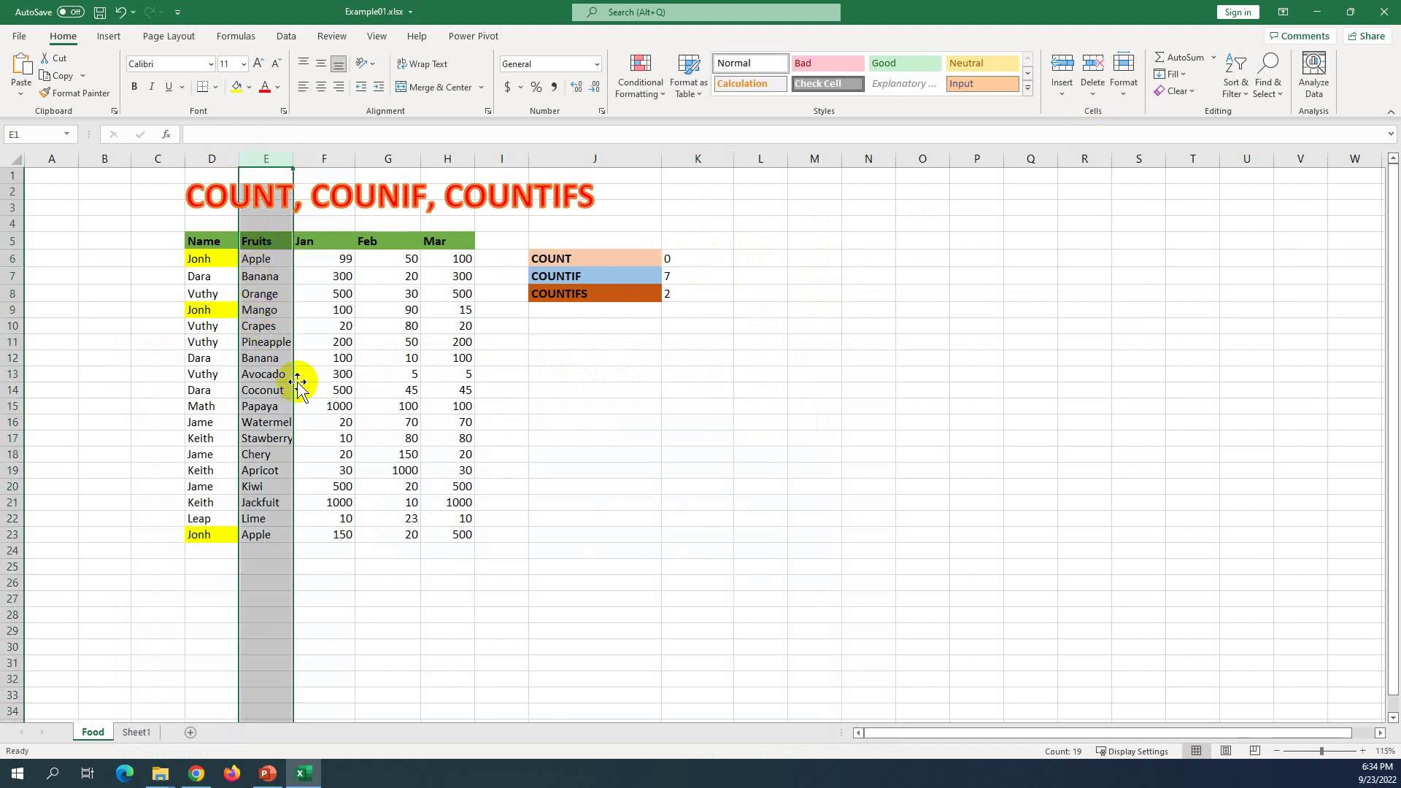
click(648, 282)
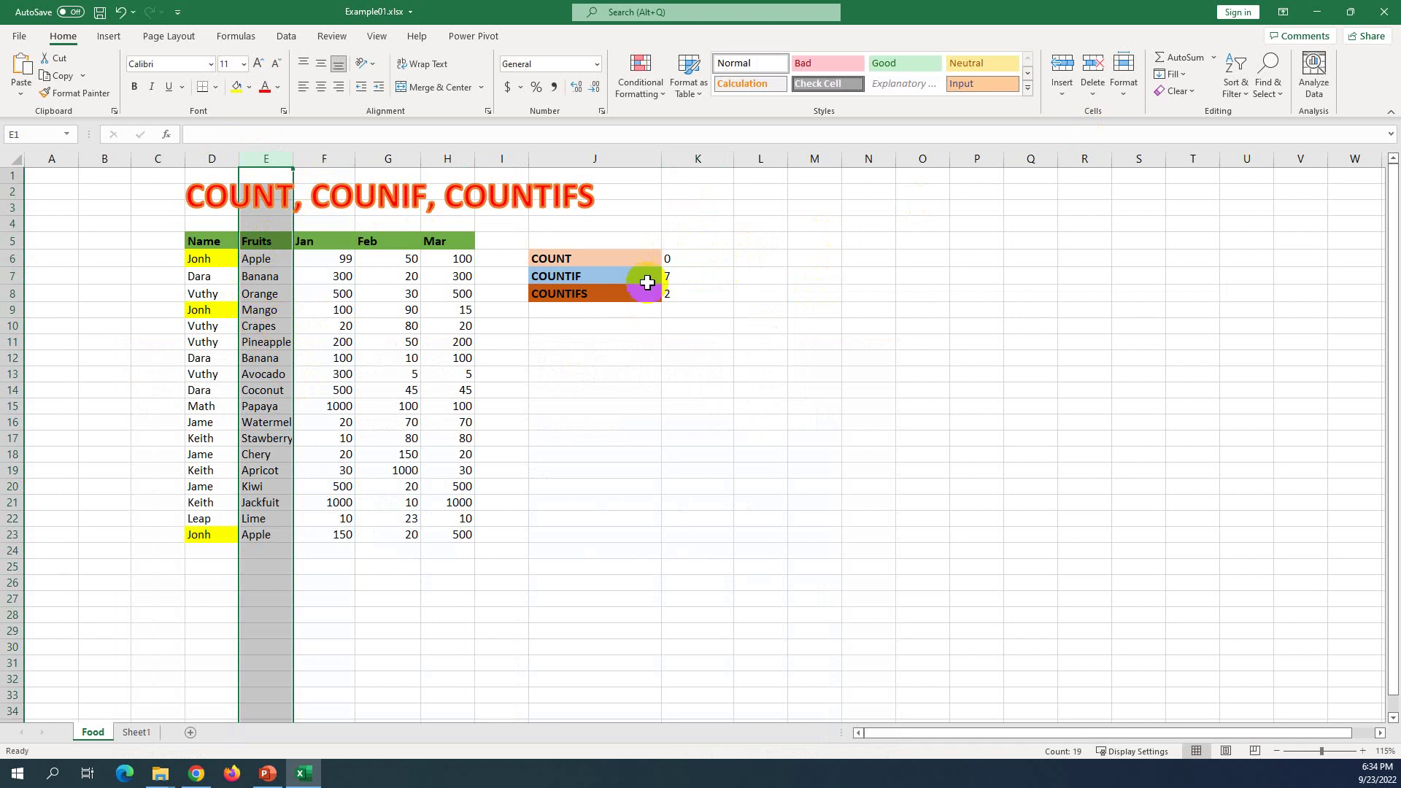
Step: Change the formula in K6 to =COUNT(D:D) so it counts numbers in the Name column
double_click(706, 256)
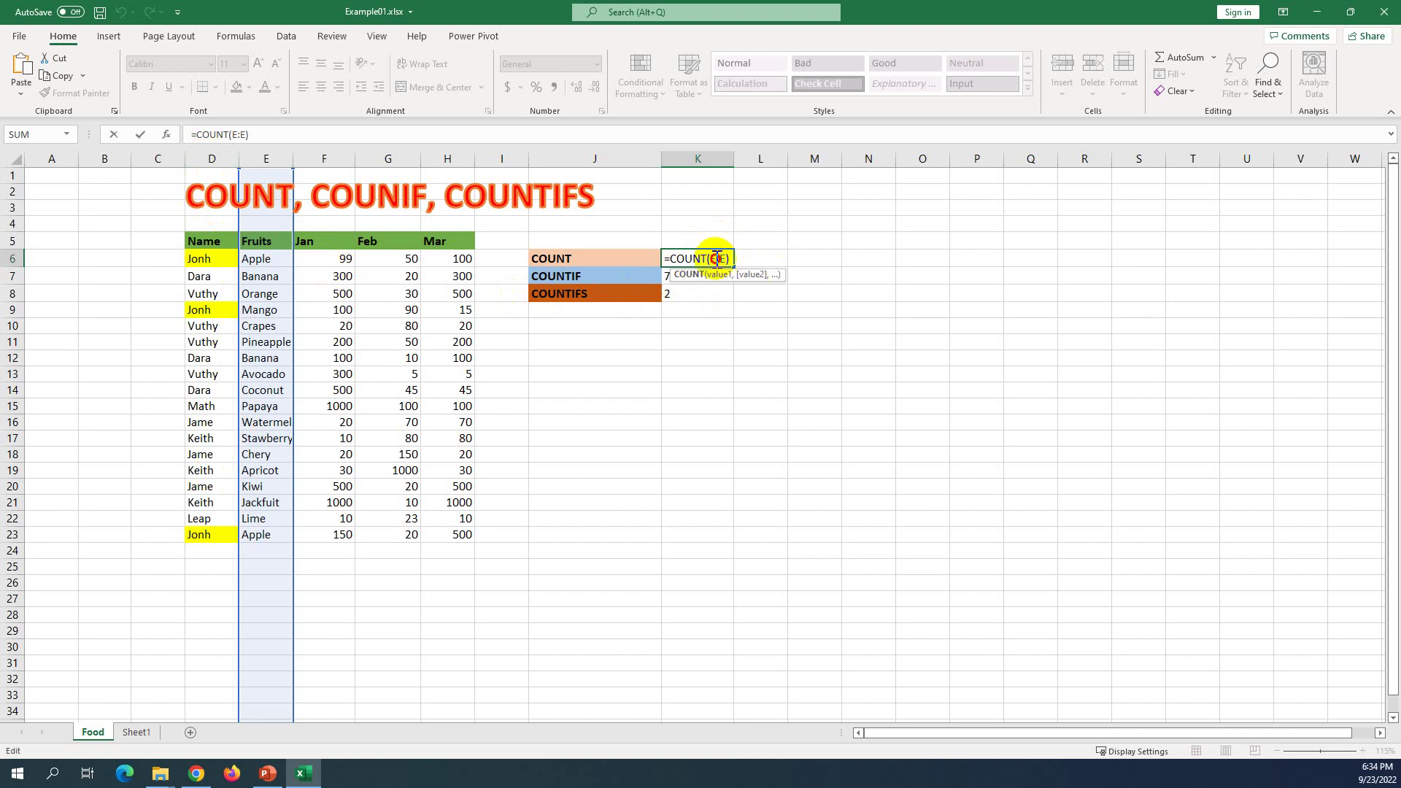
key(BackSpace)
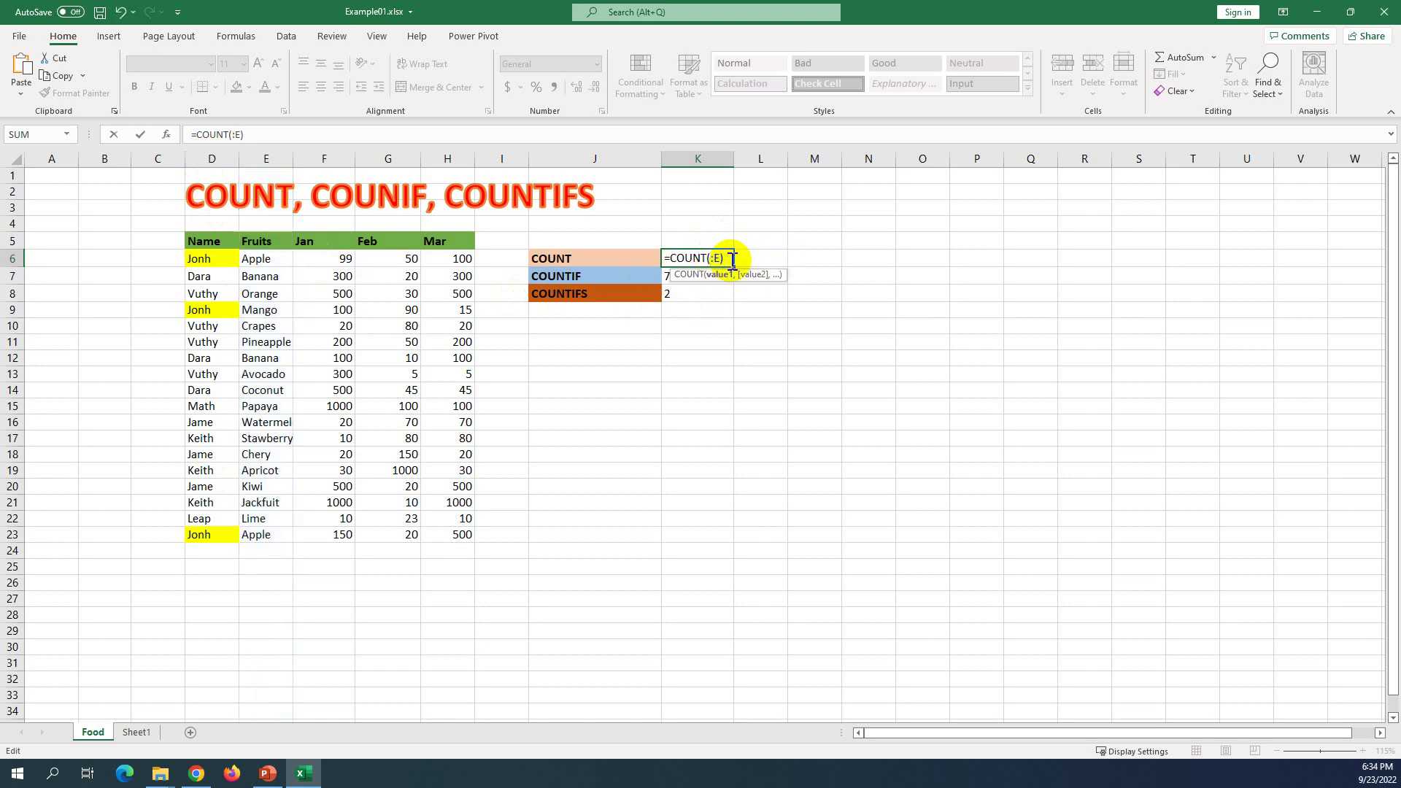
text(D)
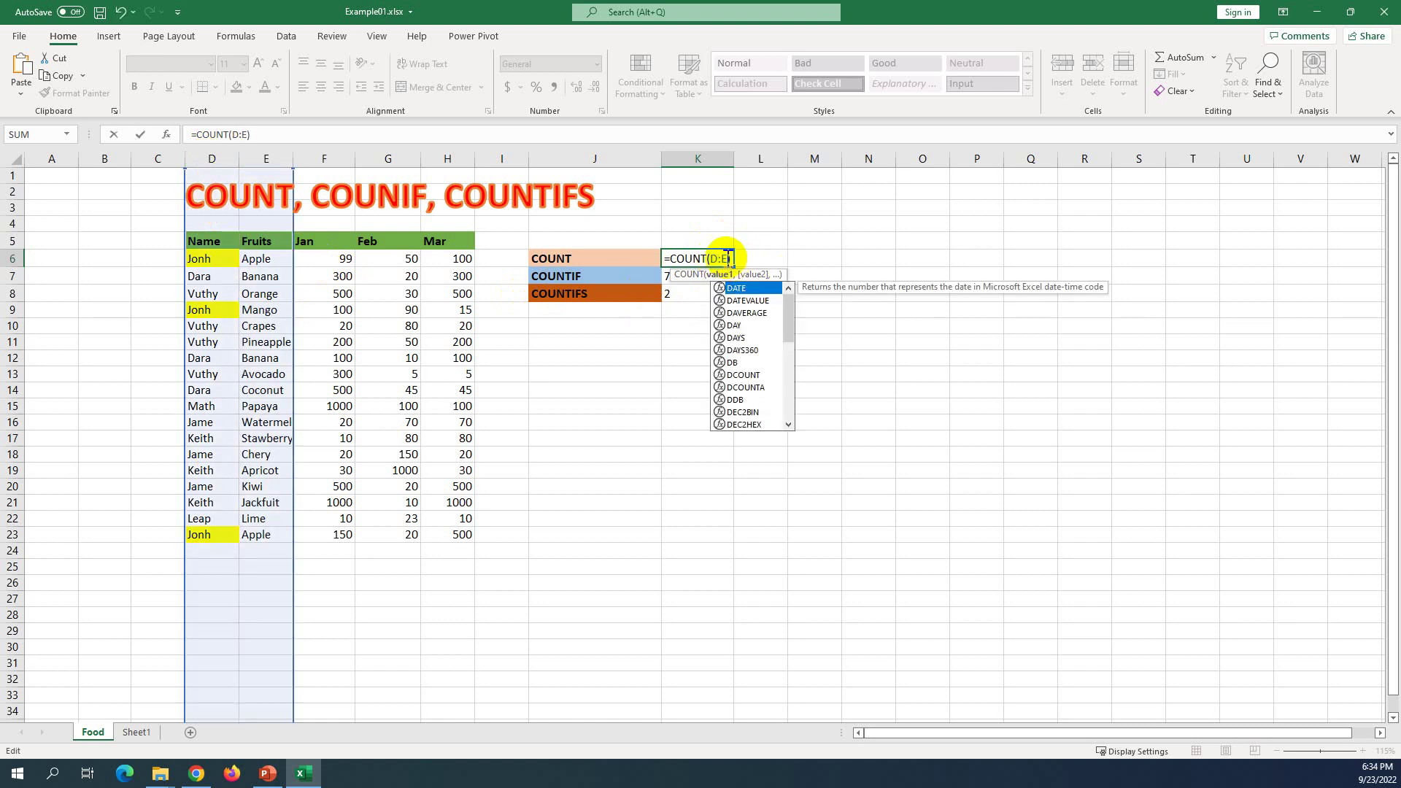
click(728, 258)
key(BackSpace)
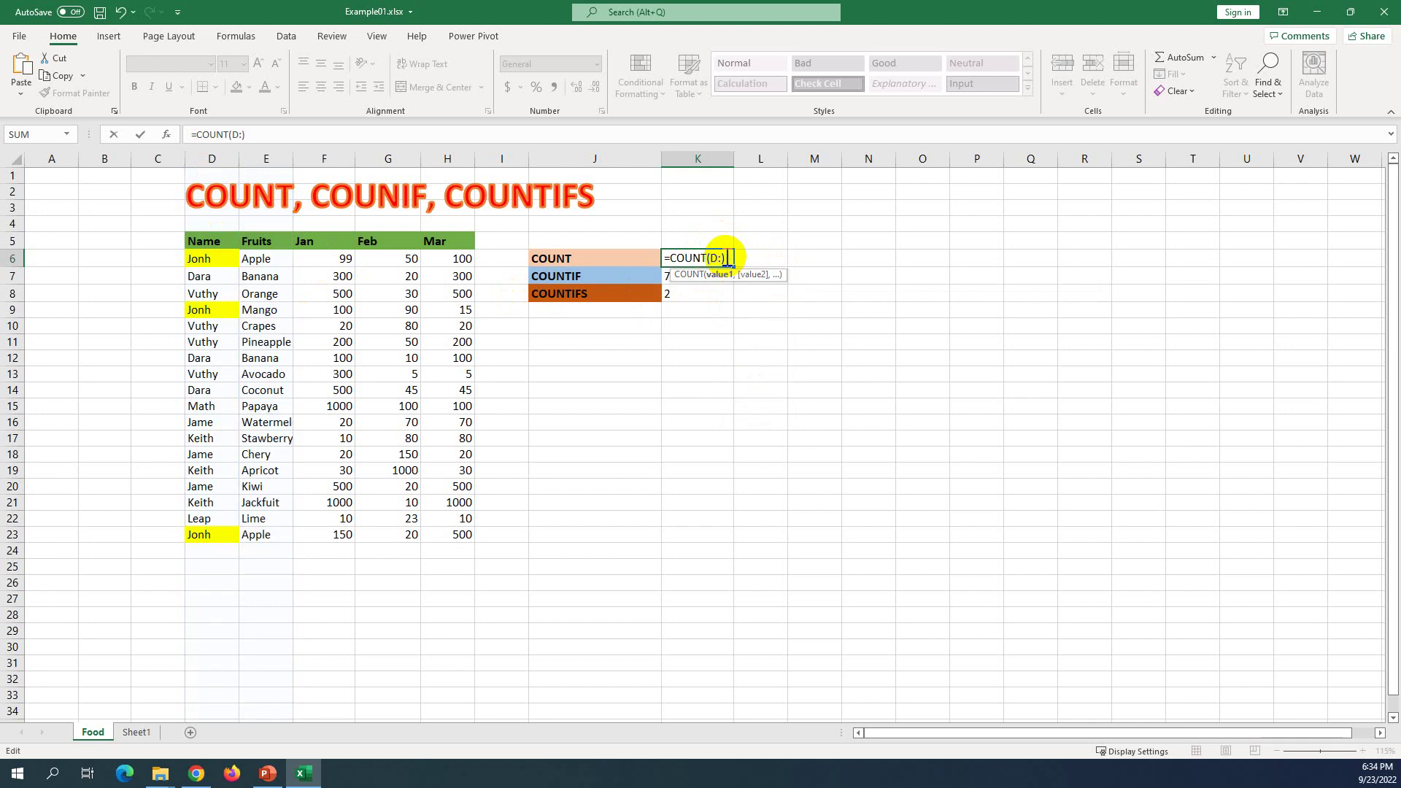
text(D)
key(Return)
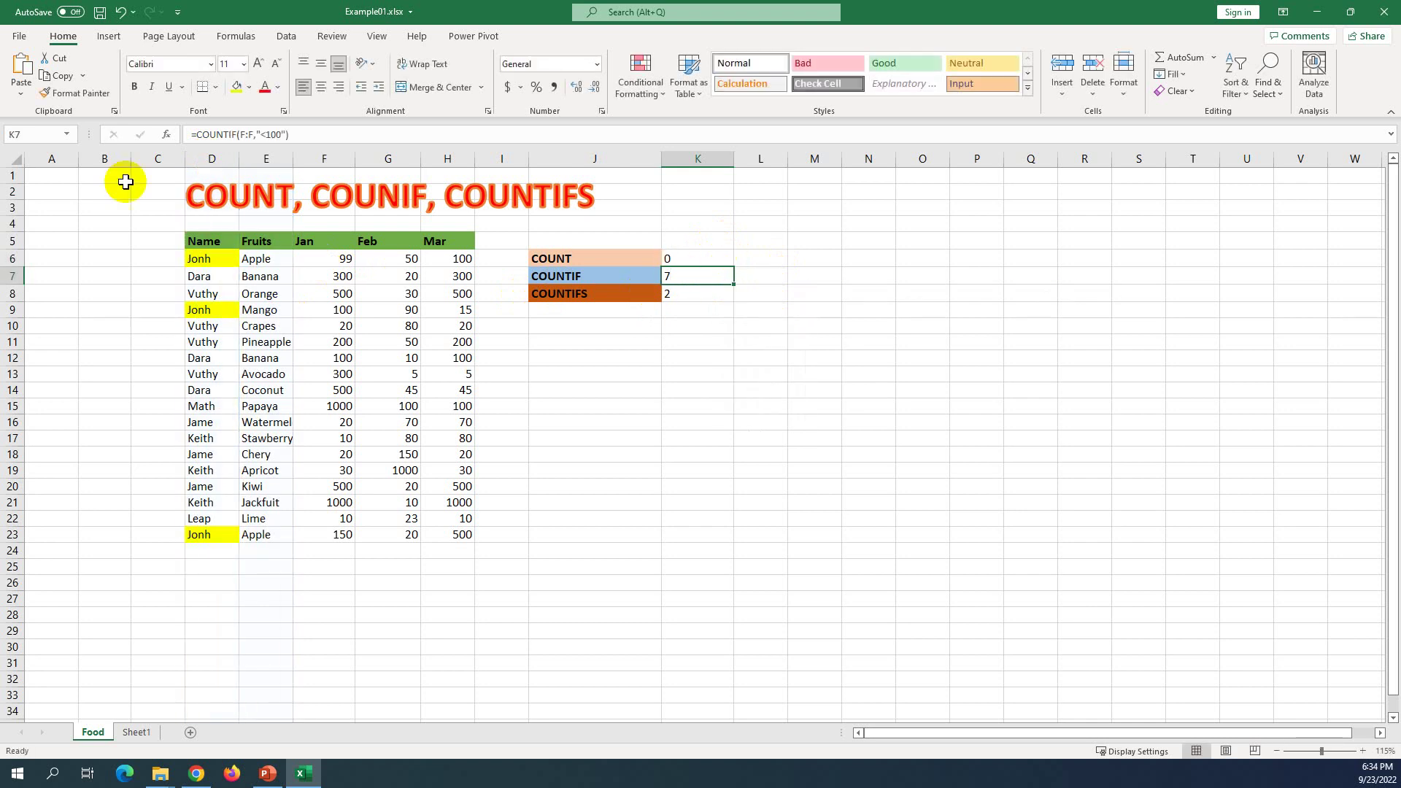
Step: Change the formula in K6 to =COUNT(G:G) for the Feb column and check its highlighted range
click(388, 261)
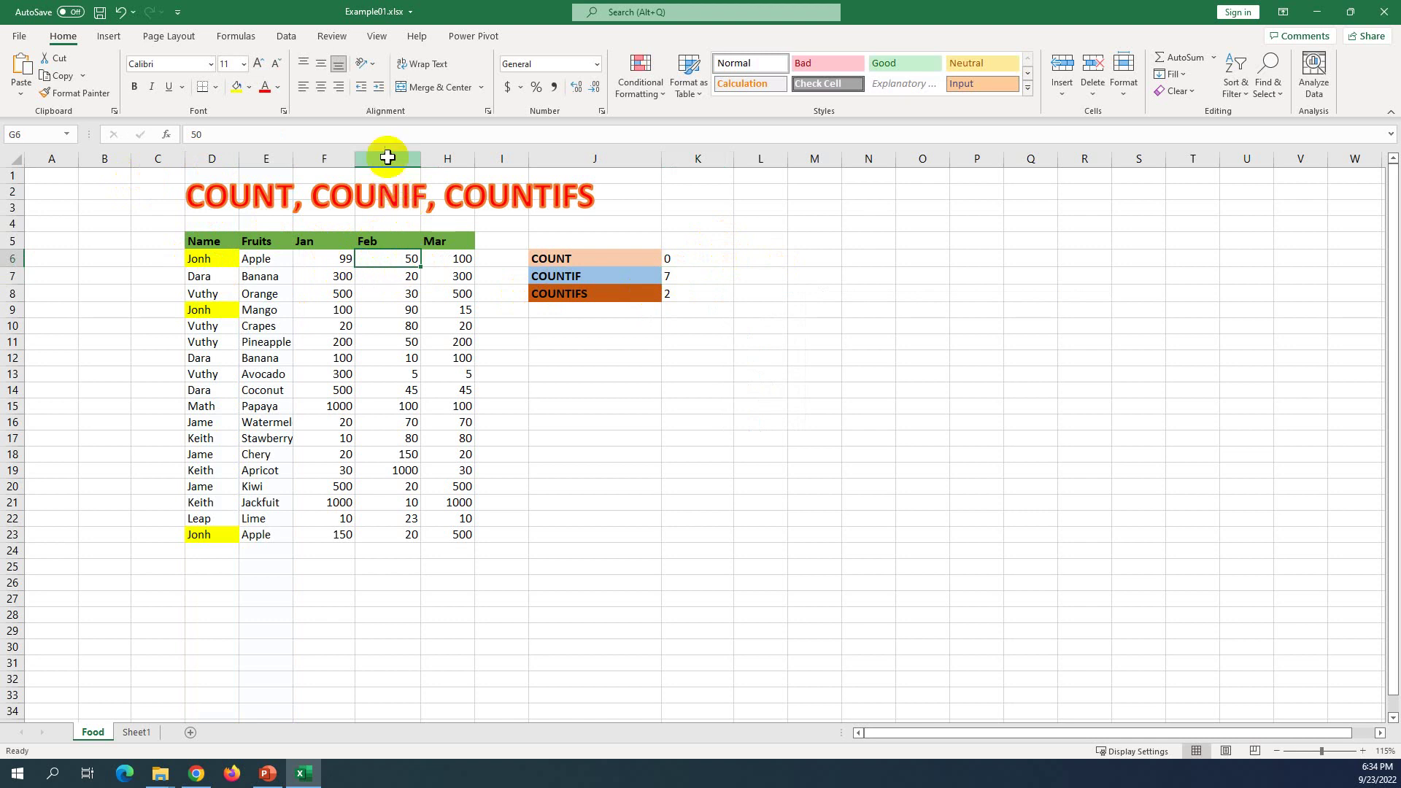
click(387, 157)
double_click(705, 259)
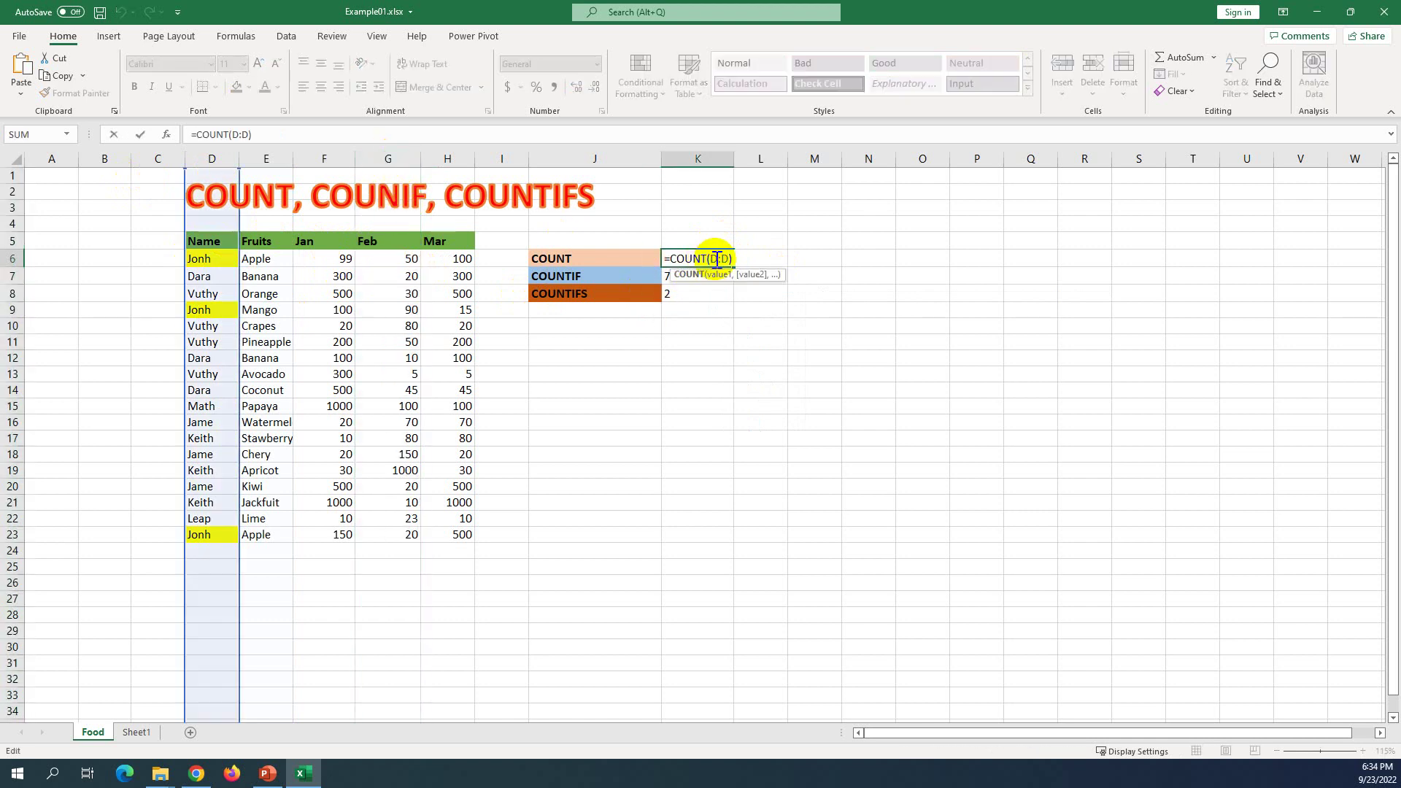
key(BackSpace)
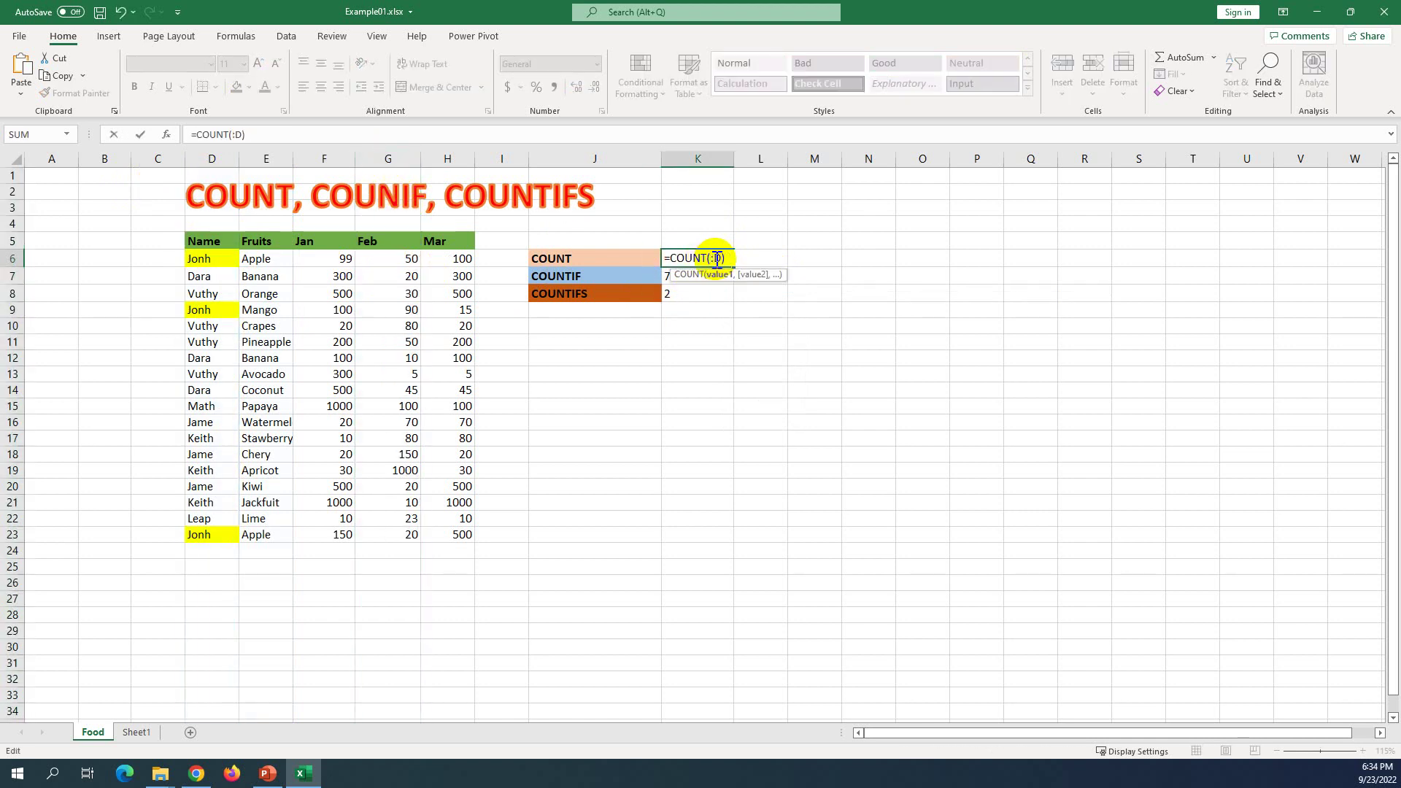
text(G)
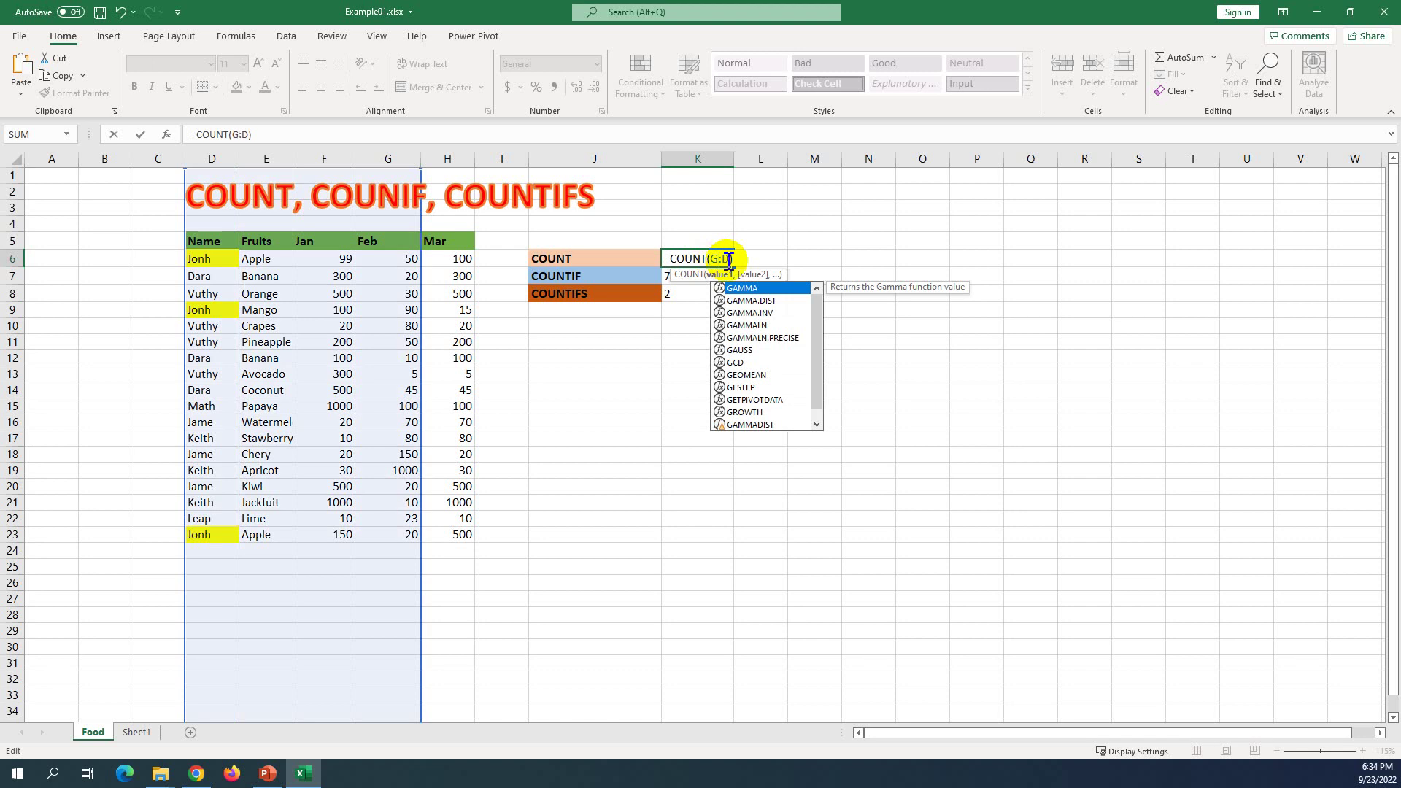
click(729, 259)
key(BackSpace)
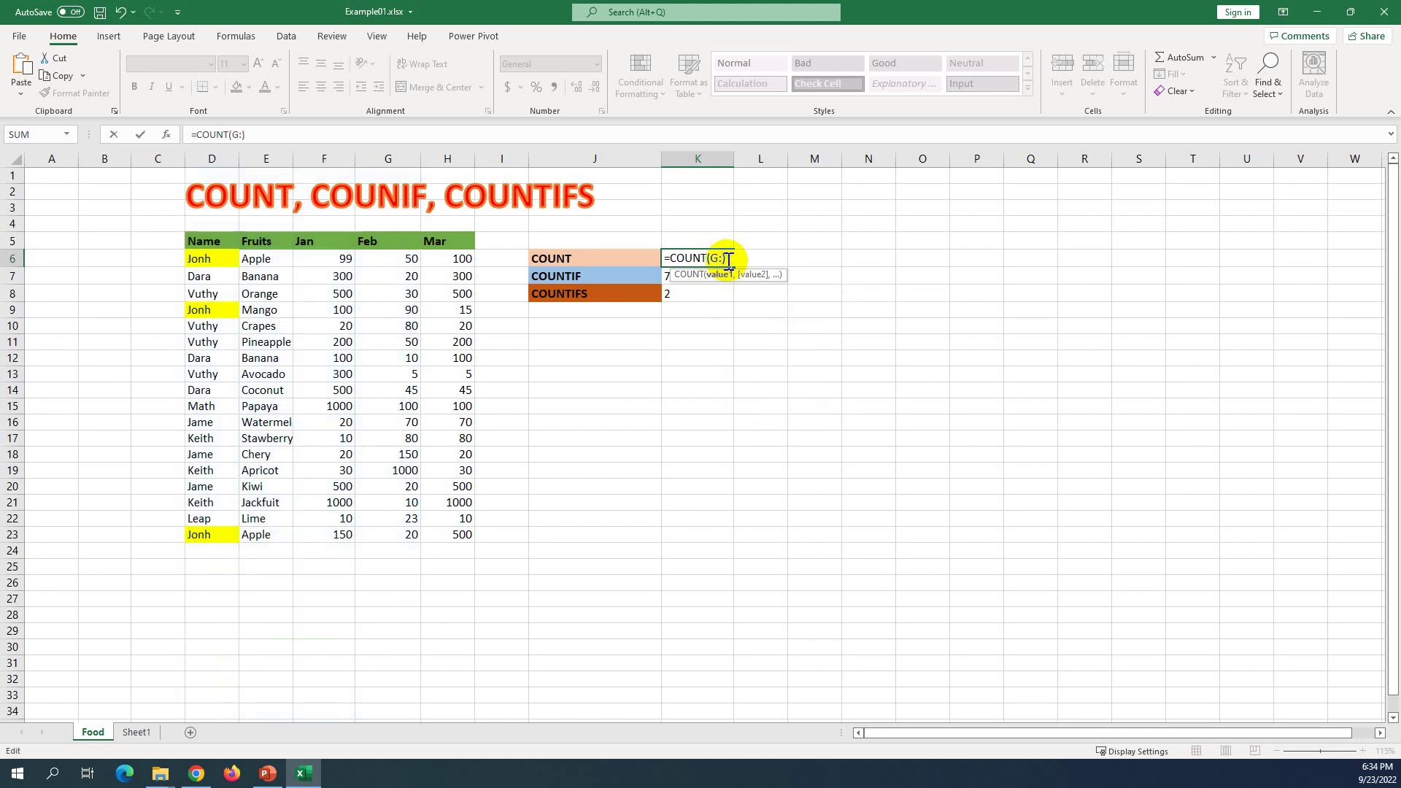
text(F)
key(BackSpace)
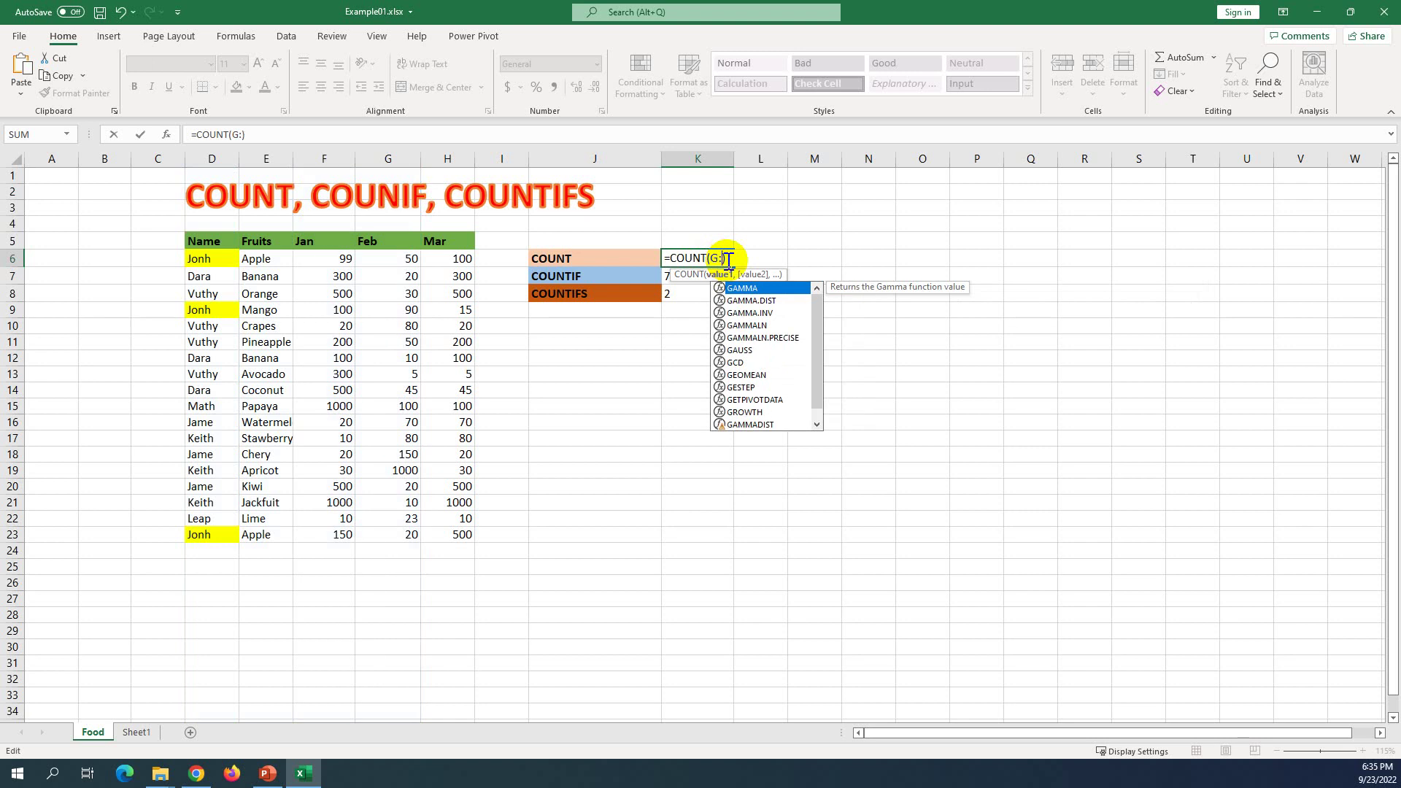
text(G)
key(ctrl+Return)
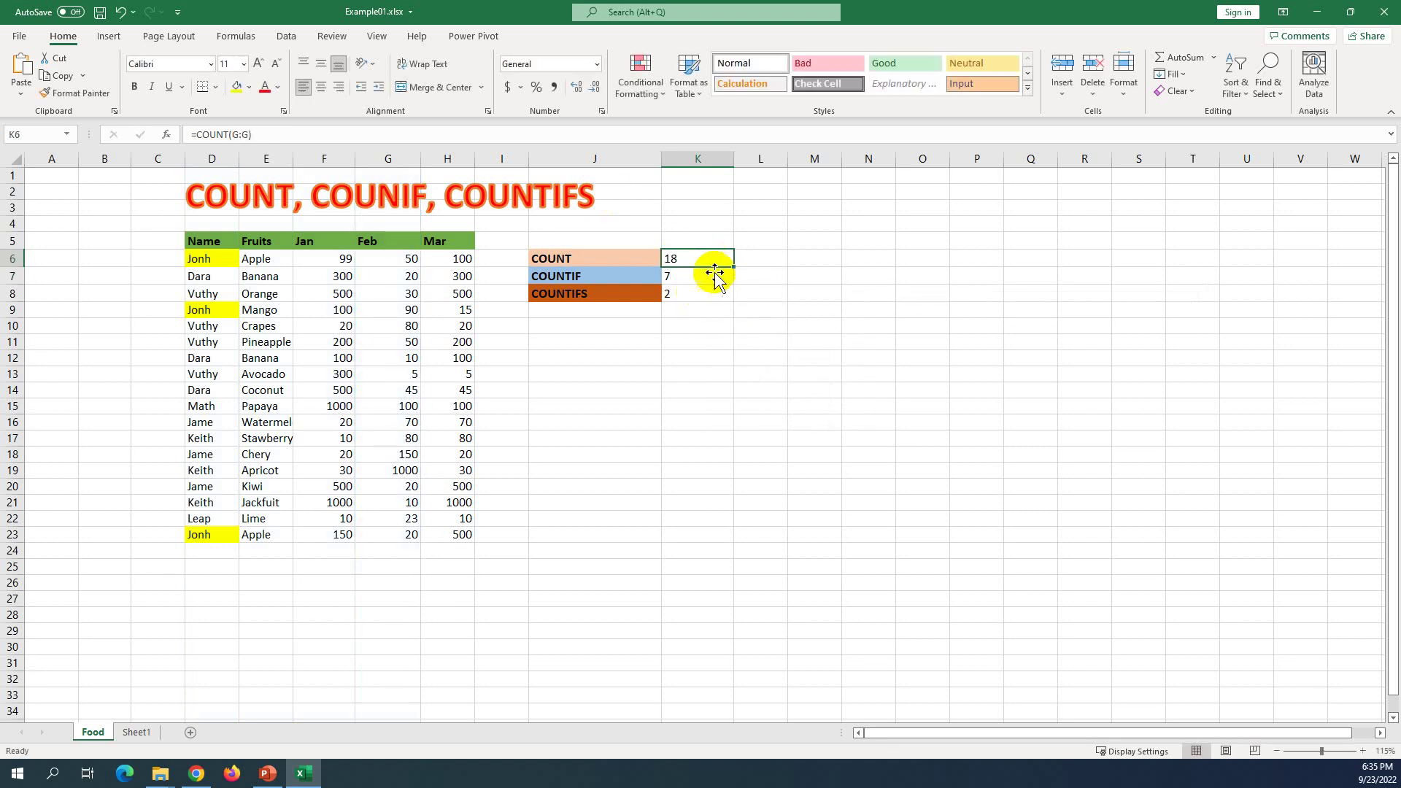
double_click(706, 256)
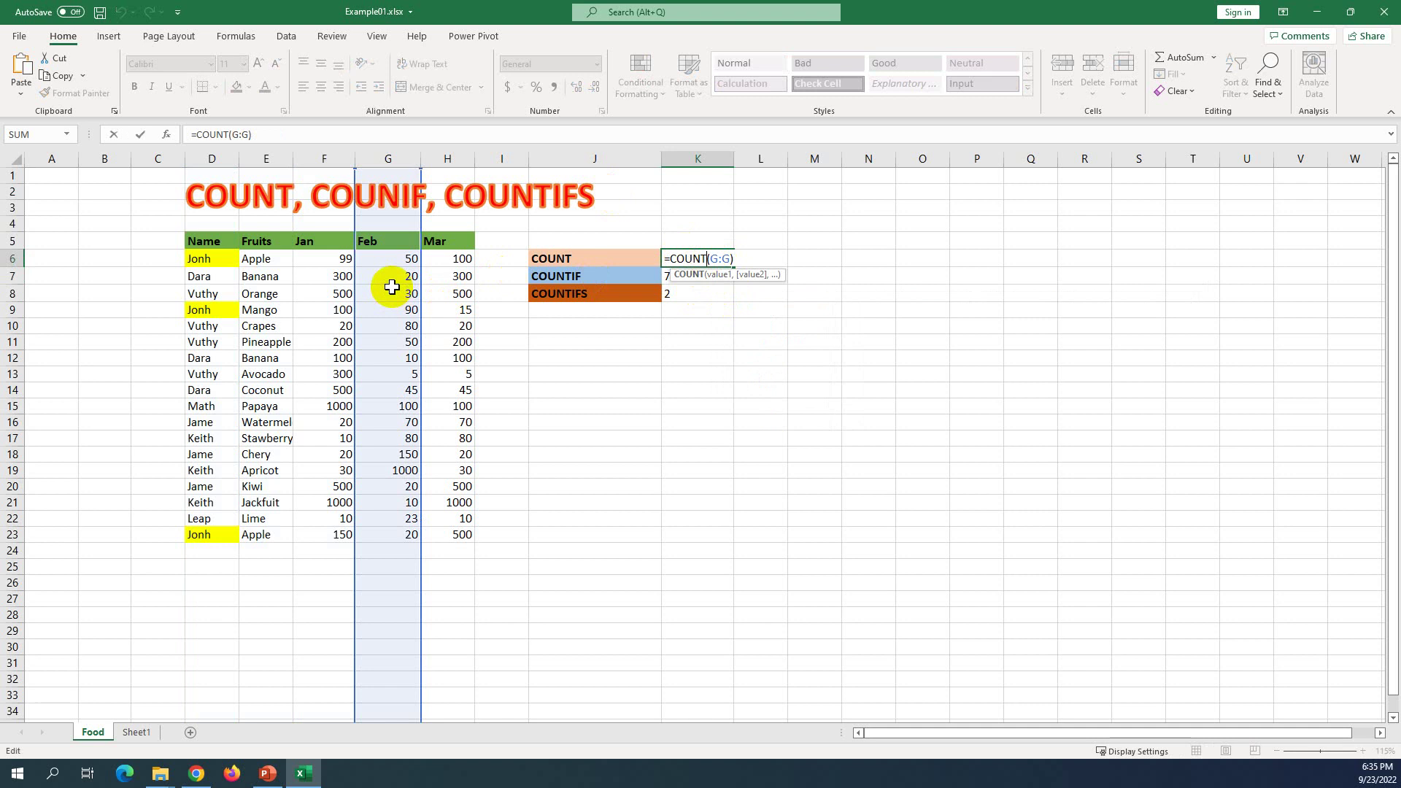
key(Escape)
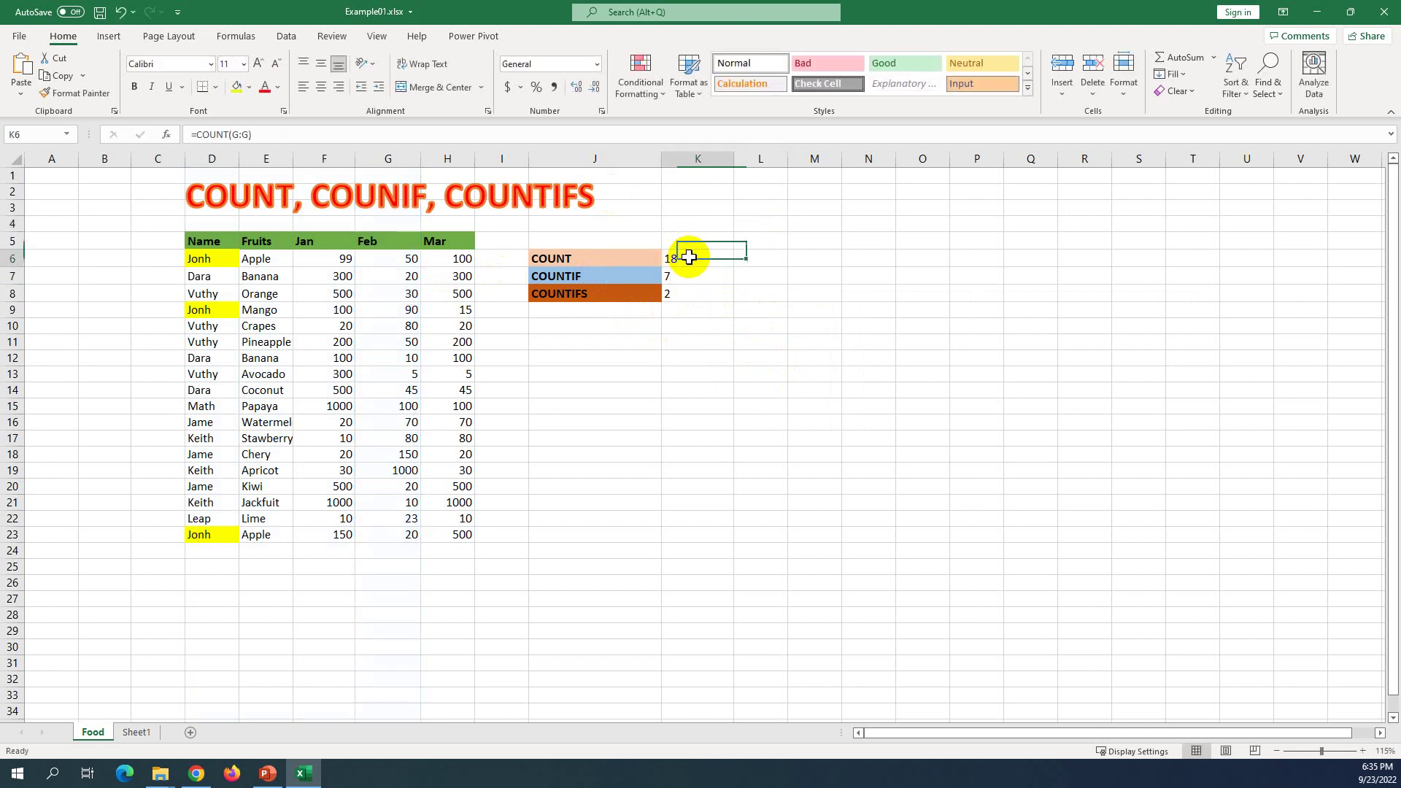
Step: Clear the Feb values in G9, G15 and G19, and select the Feb values to compare with the COUNT result
click(402, 307)
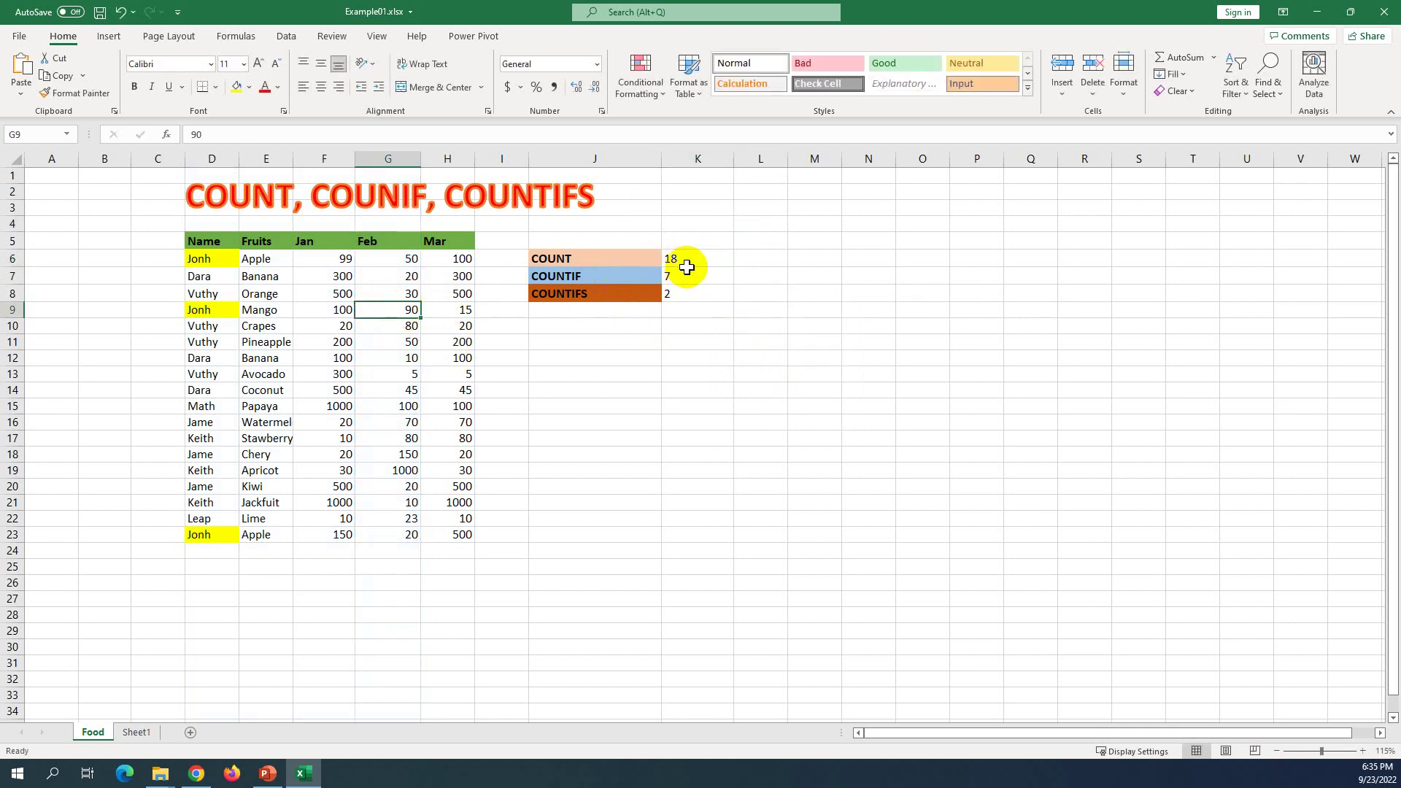
key(Delete)
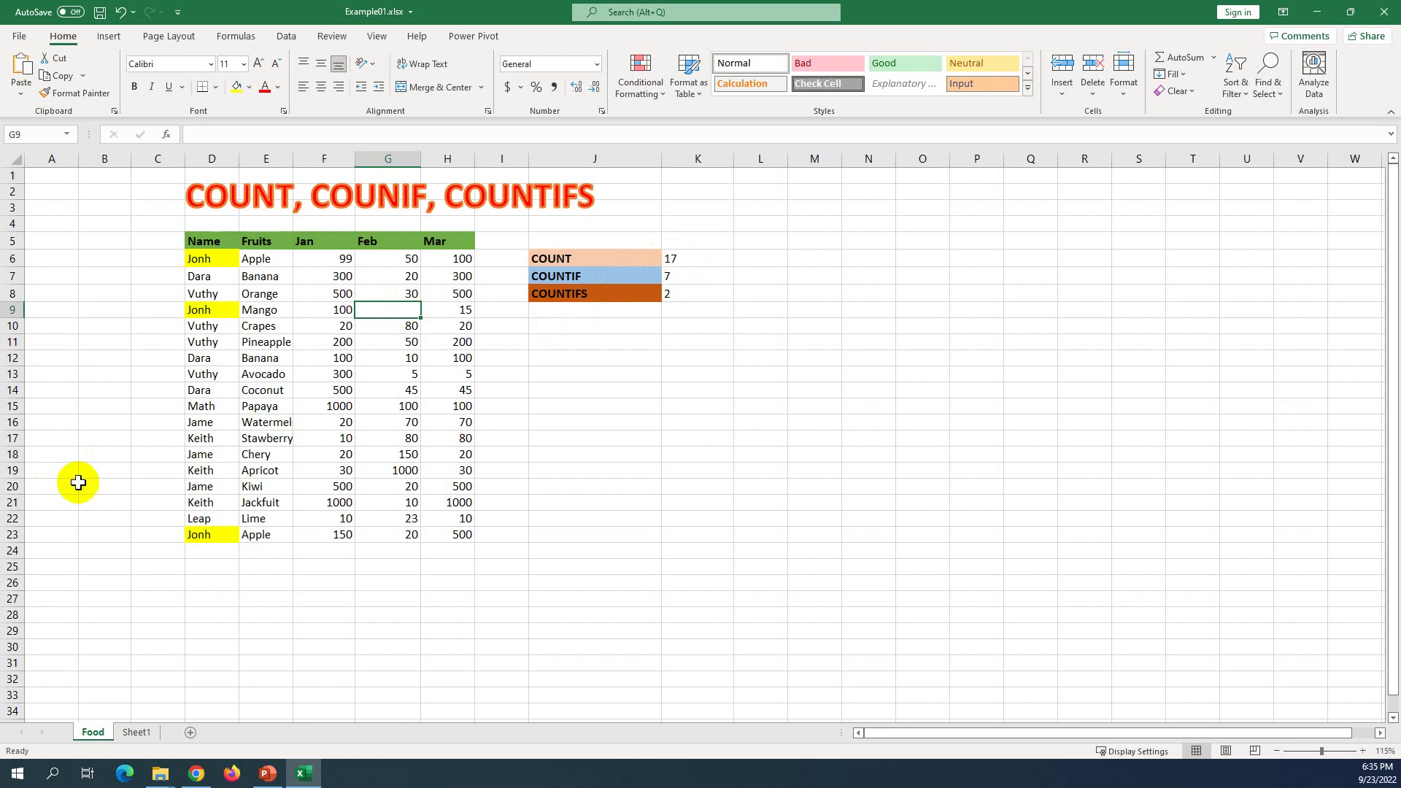
click(400, 356)
click(401, 315)
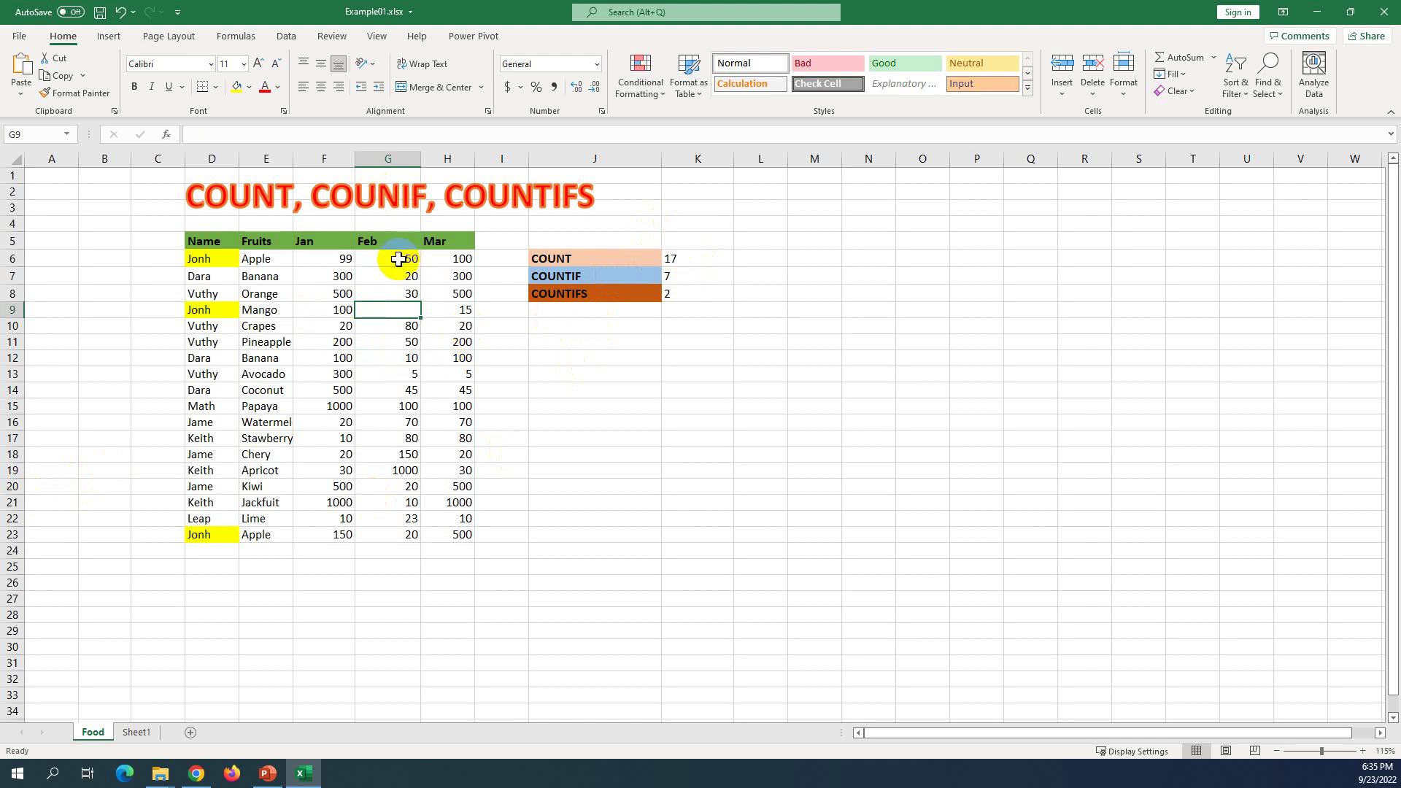
mouse_move(398, 259)
mouse_down()
mouse_move(382, 312)
mouse_move(401, 281)
mouse_up()
click(407, 409)
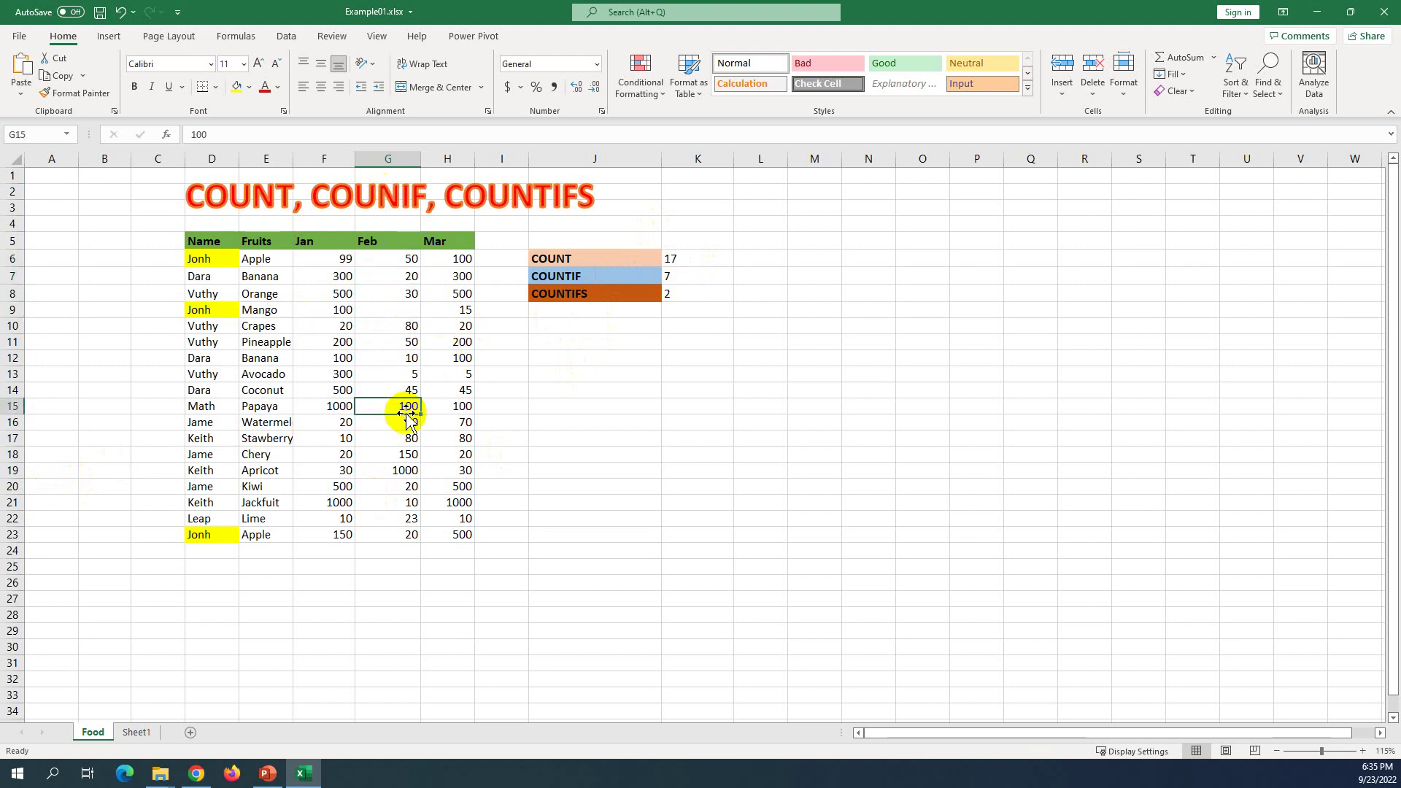
key(Delete)
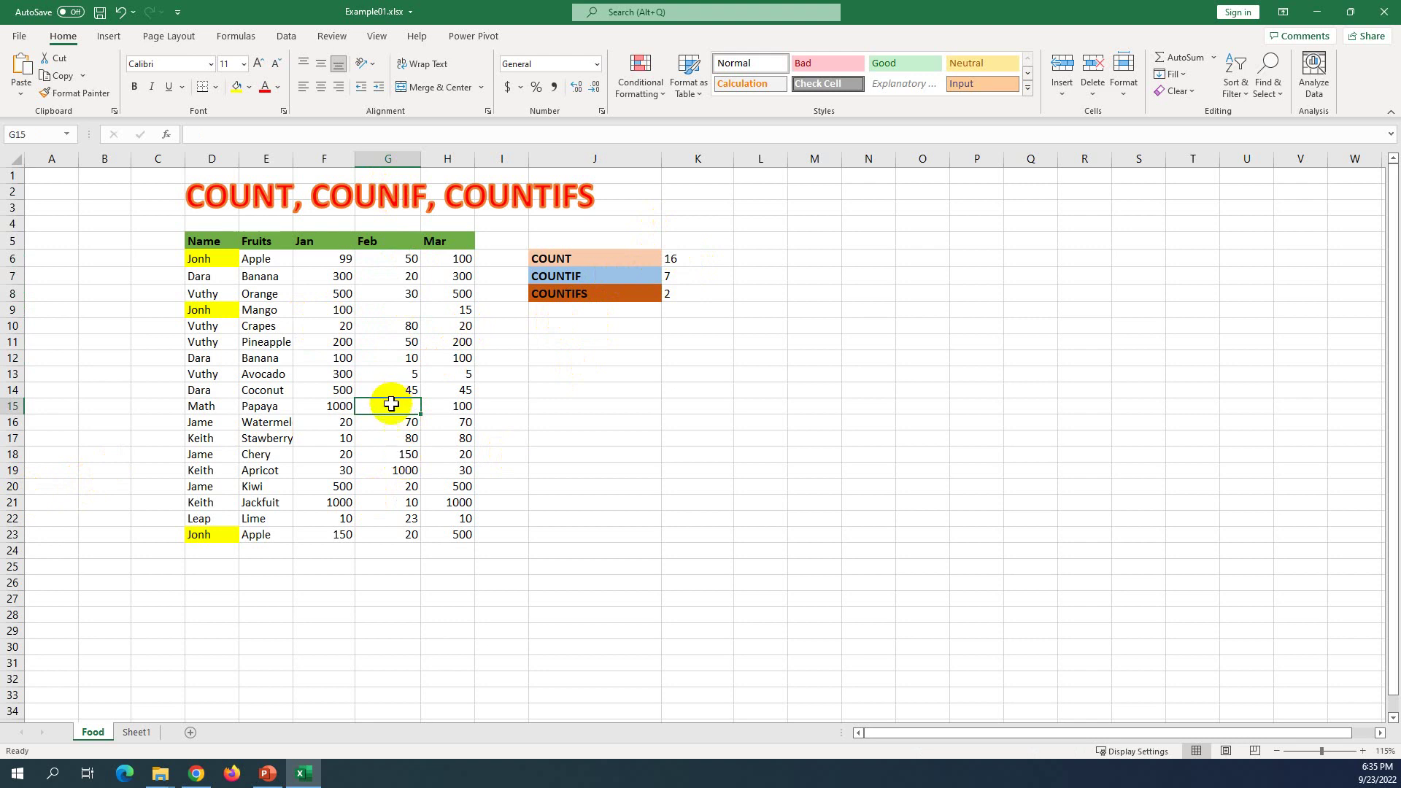
click(400, 474)
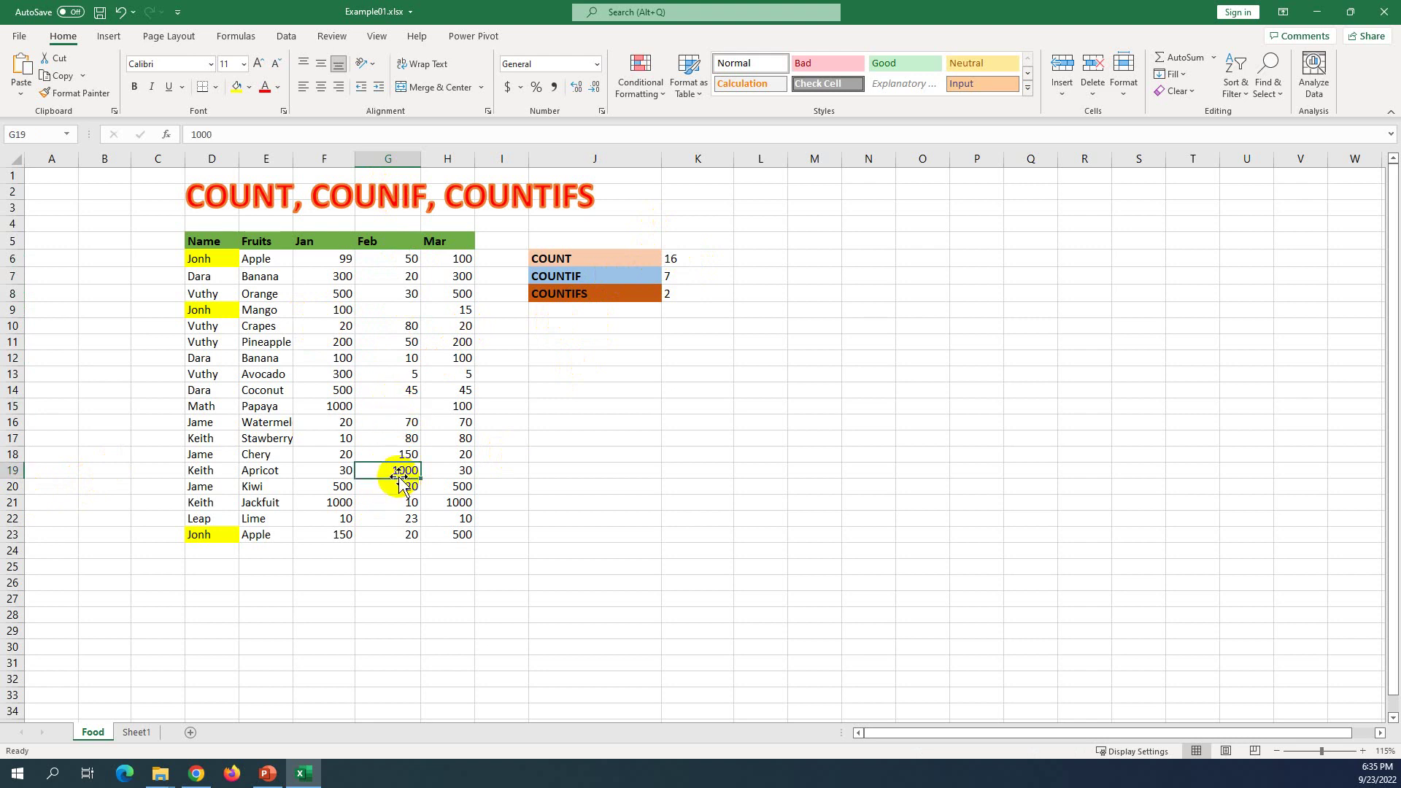
key(Delete)
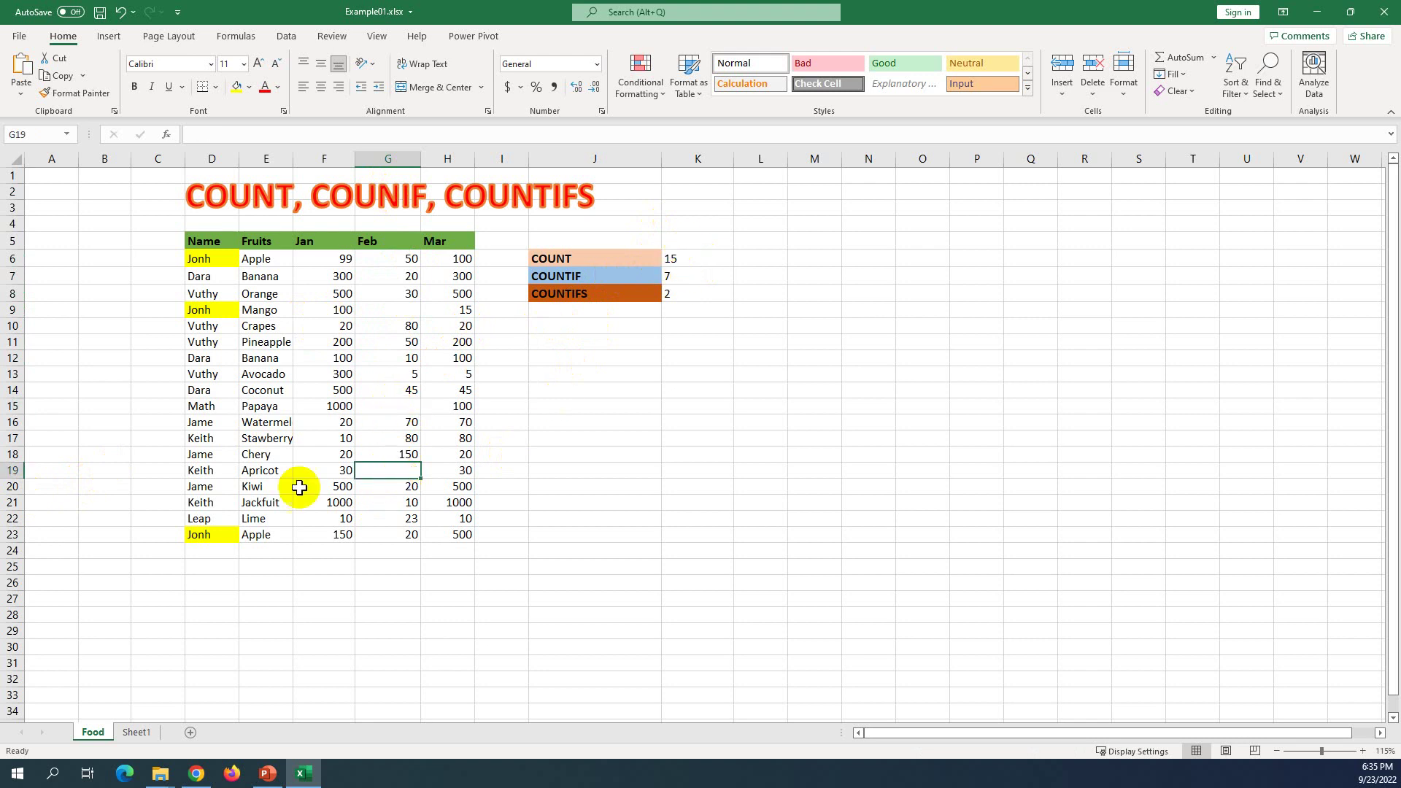
drag(396, 260, 397, 516)
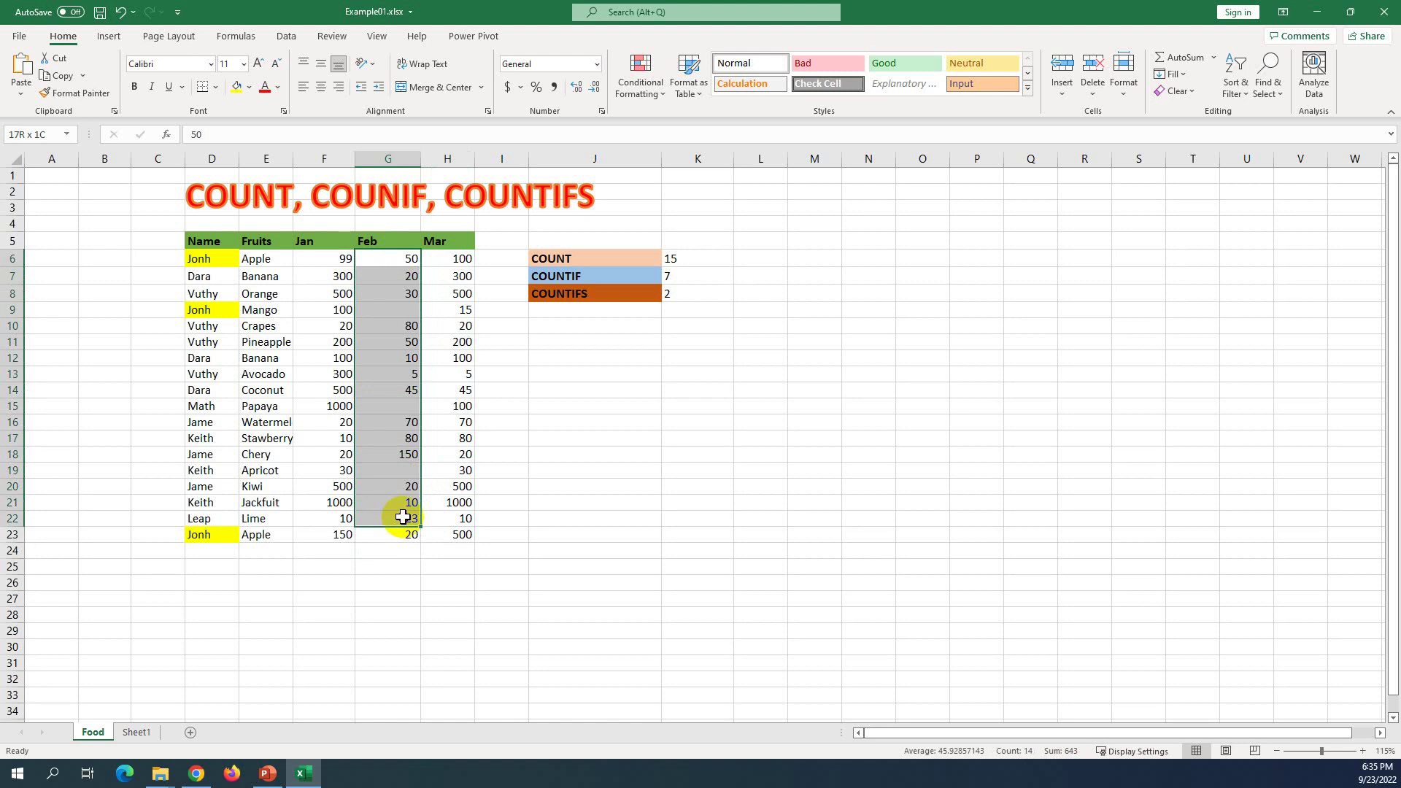
Step: Undo the three deletions in the Feb column to restore the values in G9, G15 and G19
click(705, 260)
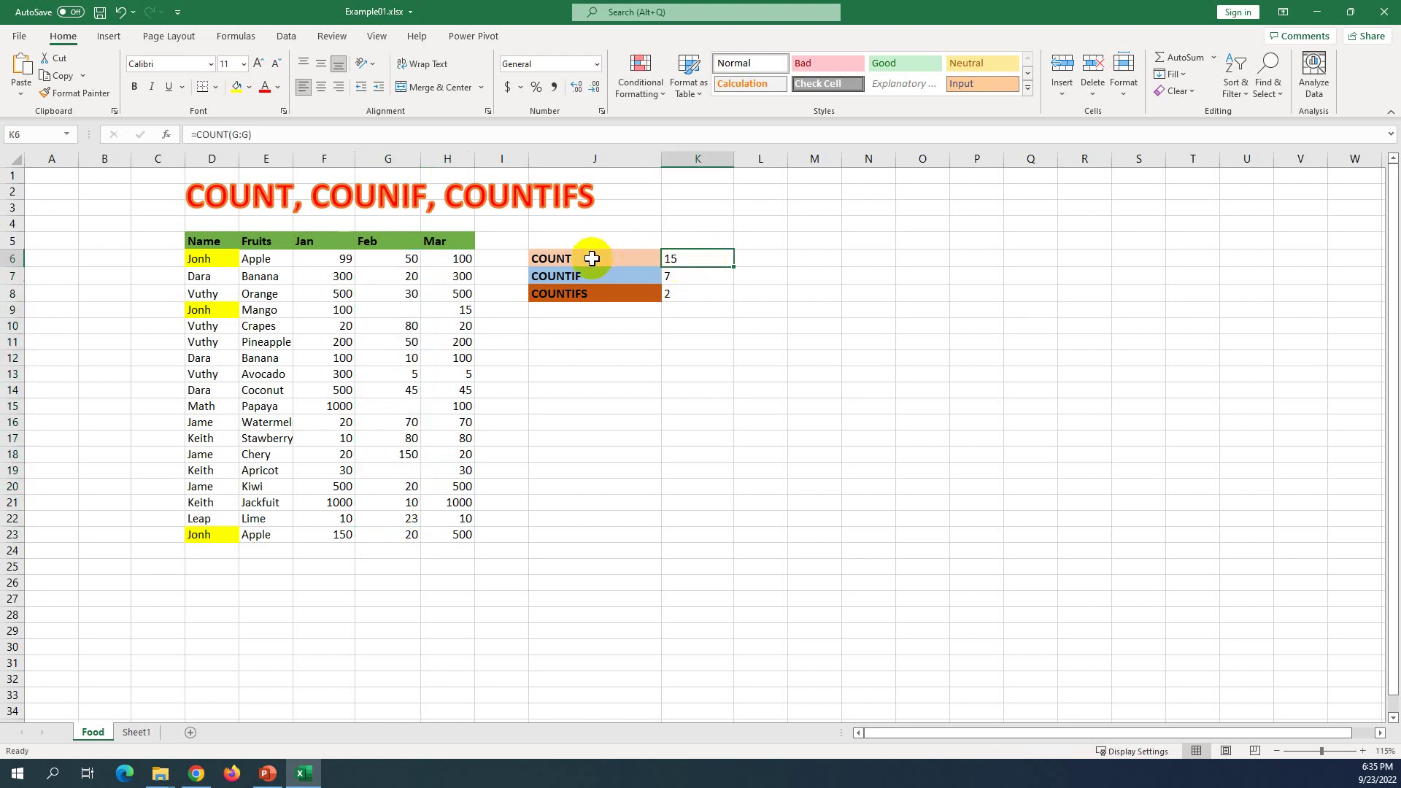
click(447, 294)
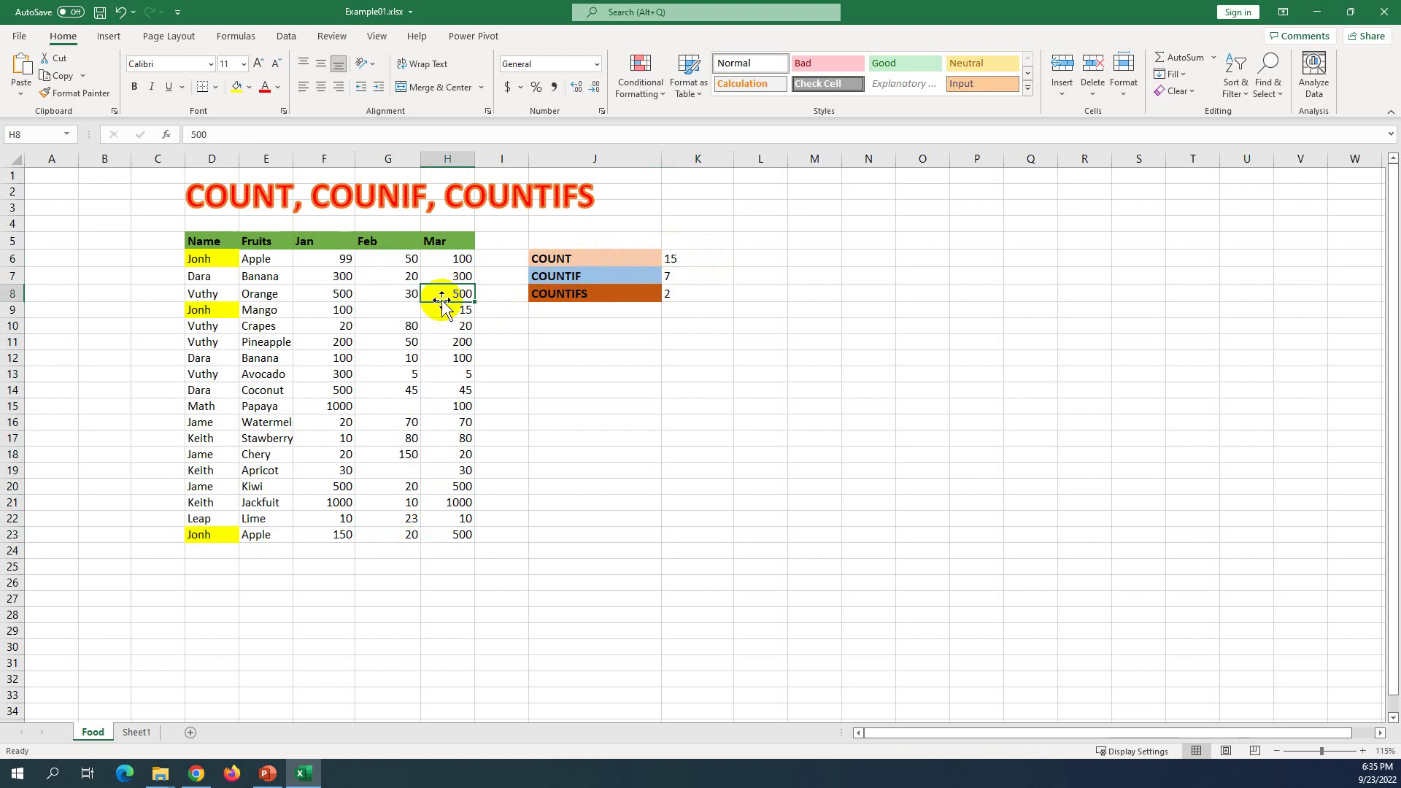
key(ctrl+z)
key(ctrl+z)
key(ctrl+z)
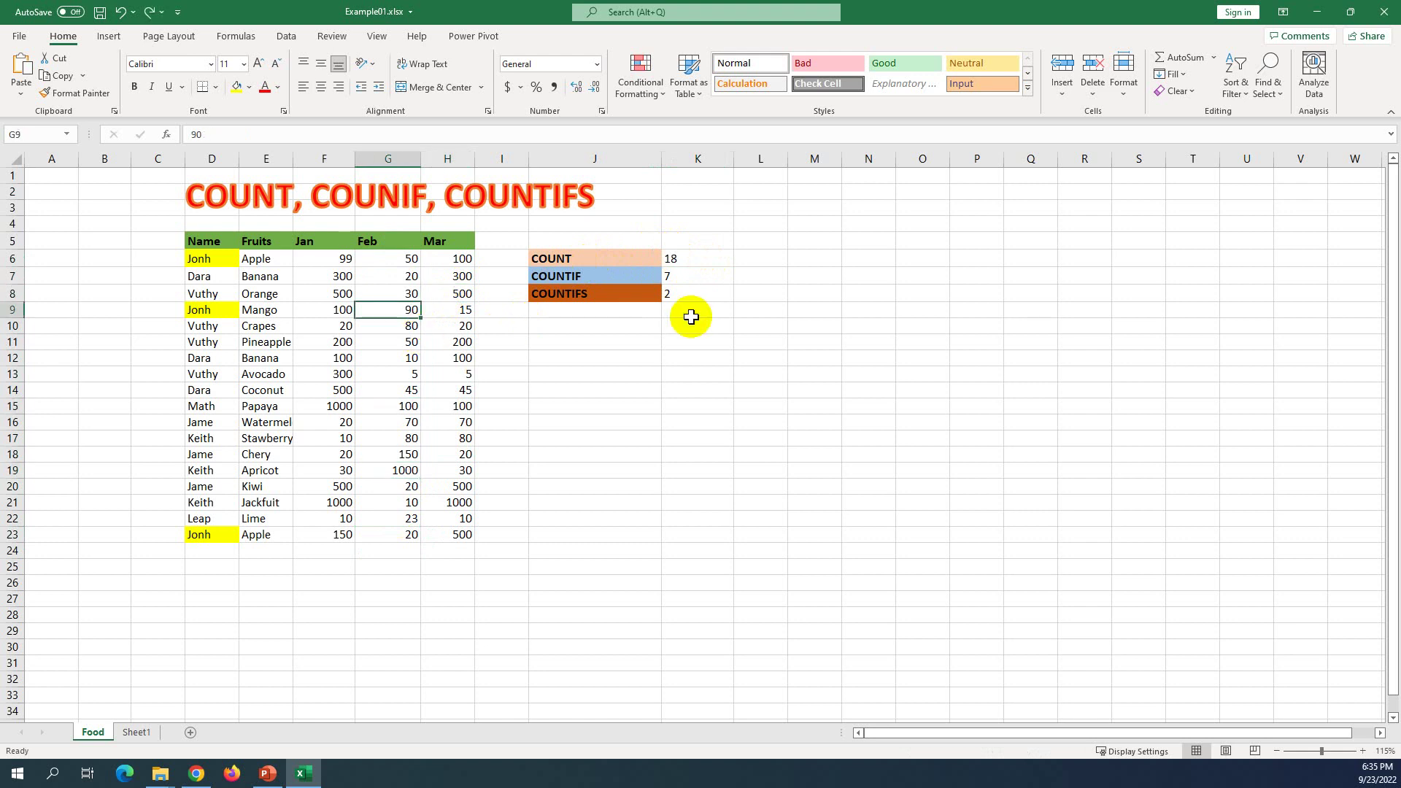
click(760, 326)
Step: Open the COUNTIF formula in K7 to see its arguments and highlighted range
click(595, 279)
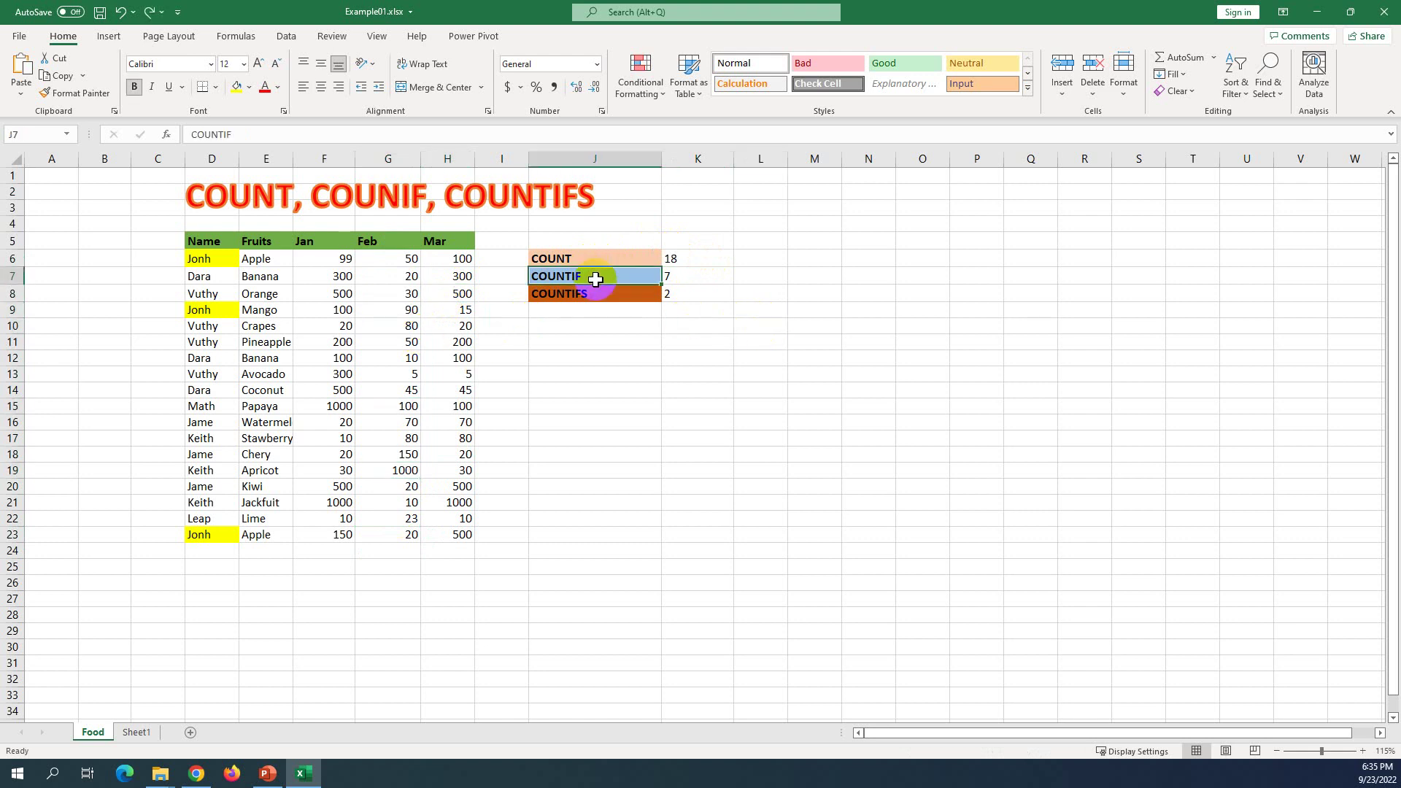
click(688, 278)
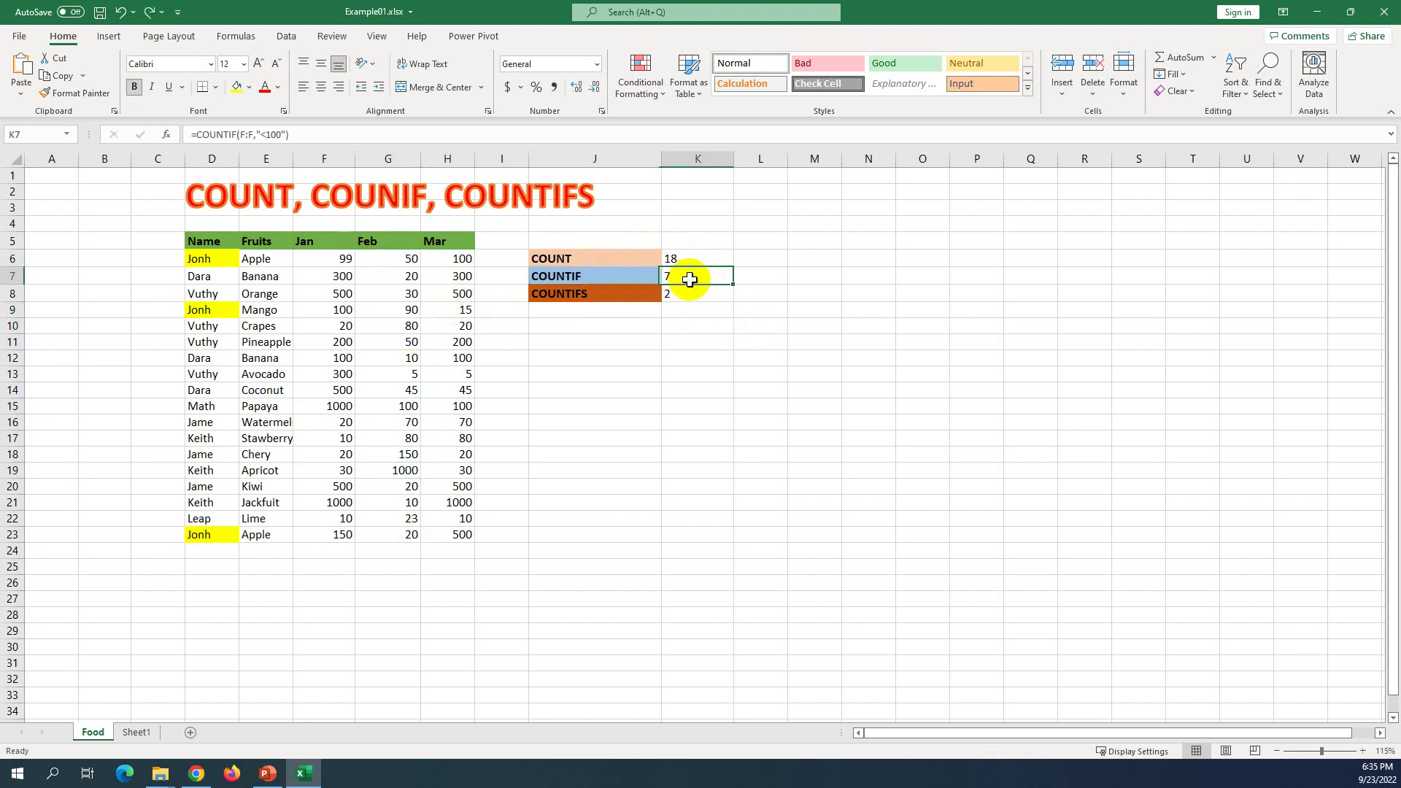
double_click(692, 278)
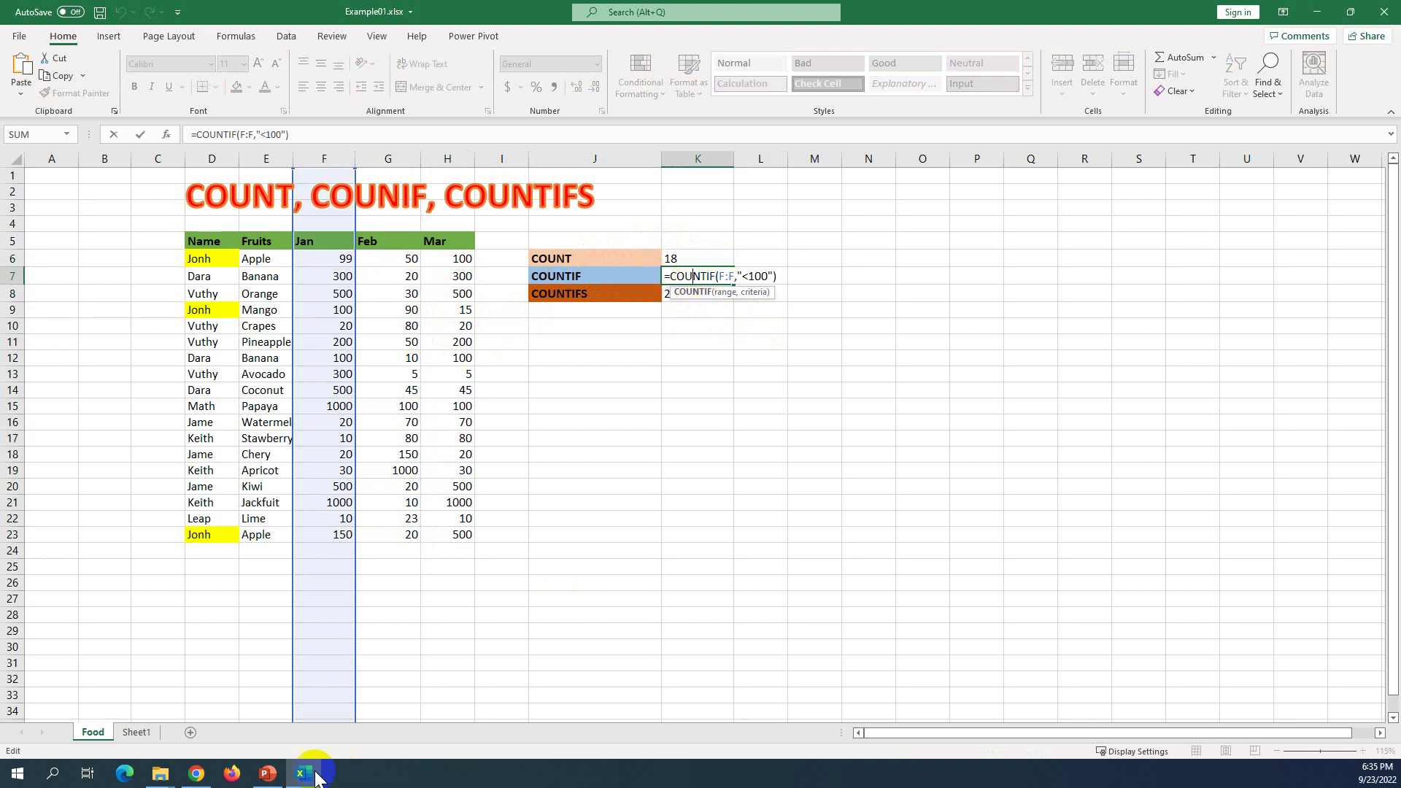
Step: Switch to the PowerPoint agenda slide and change "criterion" to "criteria" in the COUNTIF bullet
click(267, 774)
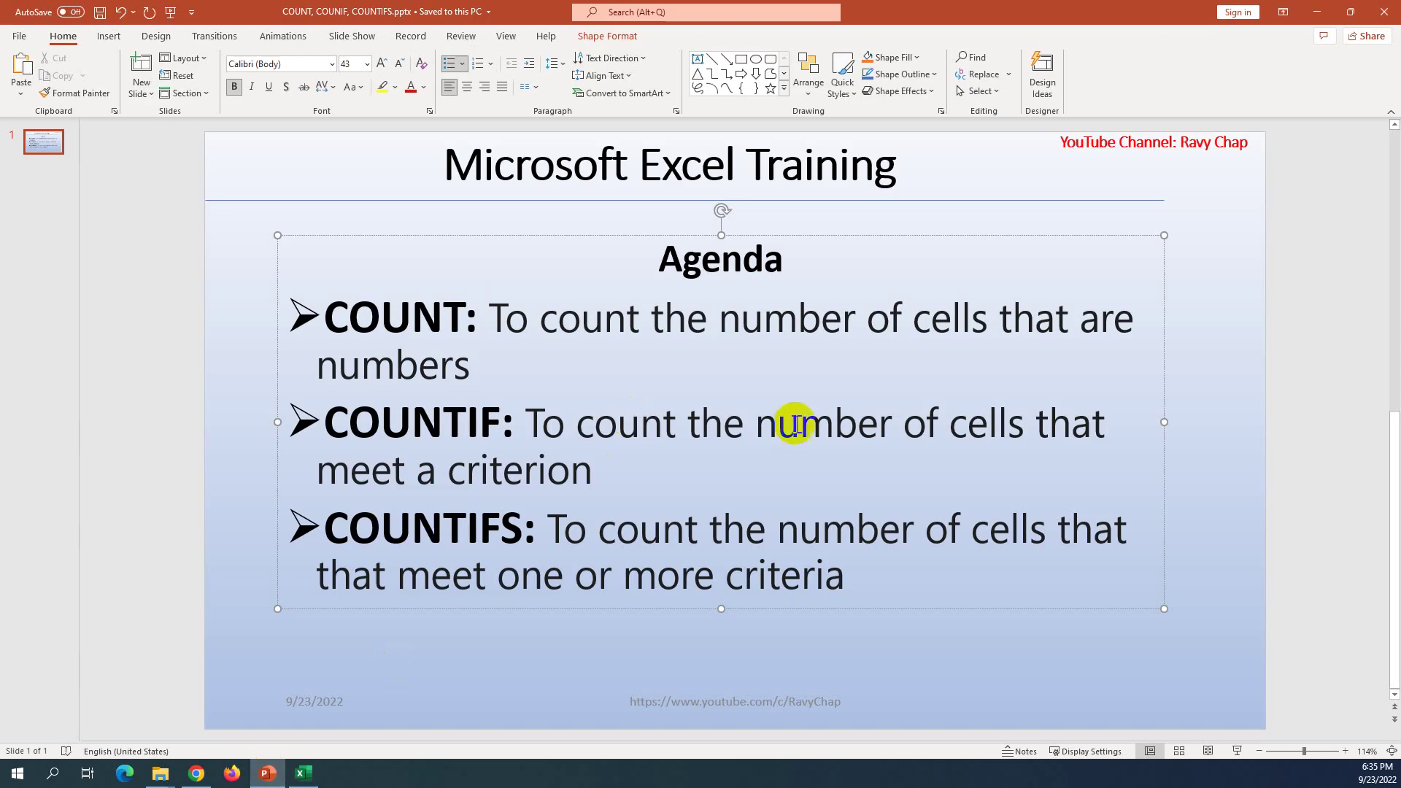
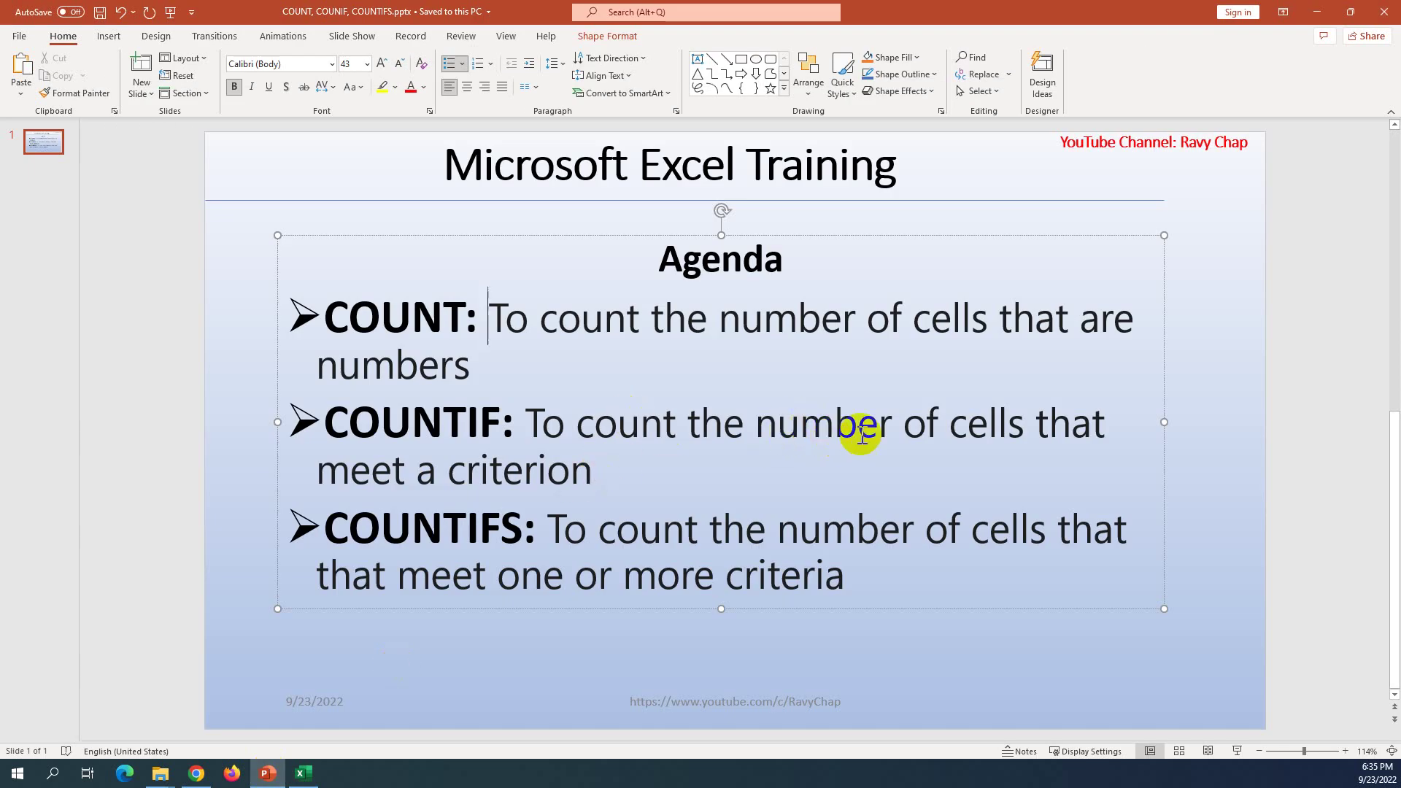
mouse_move(611, 476)
mouse_down()
mouse_move(553, 485)
mouse_move(540, 471)
mouse_move(607, 471)
mouse_up()
click(550, 471)
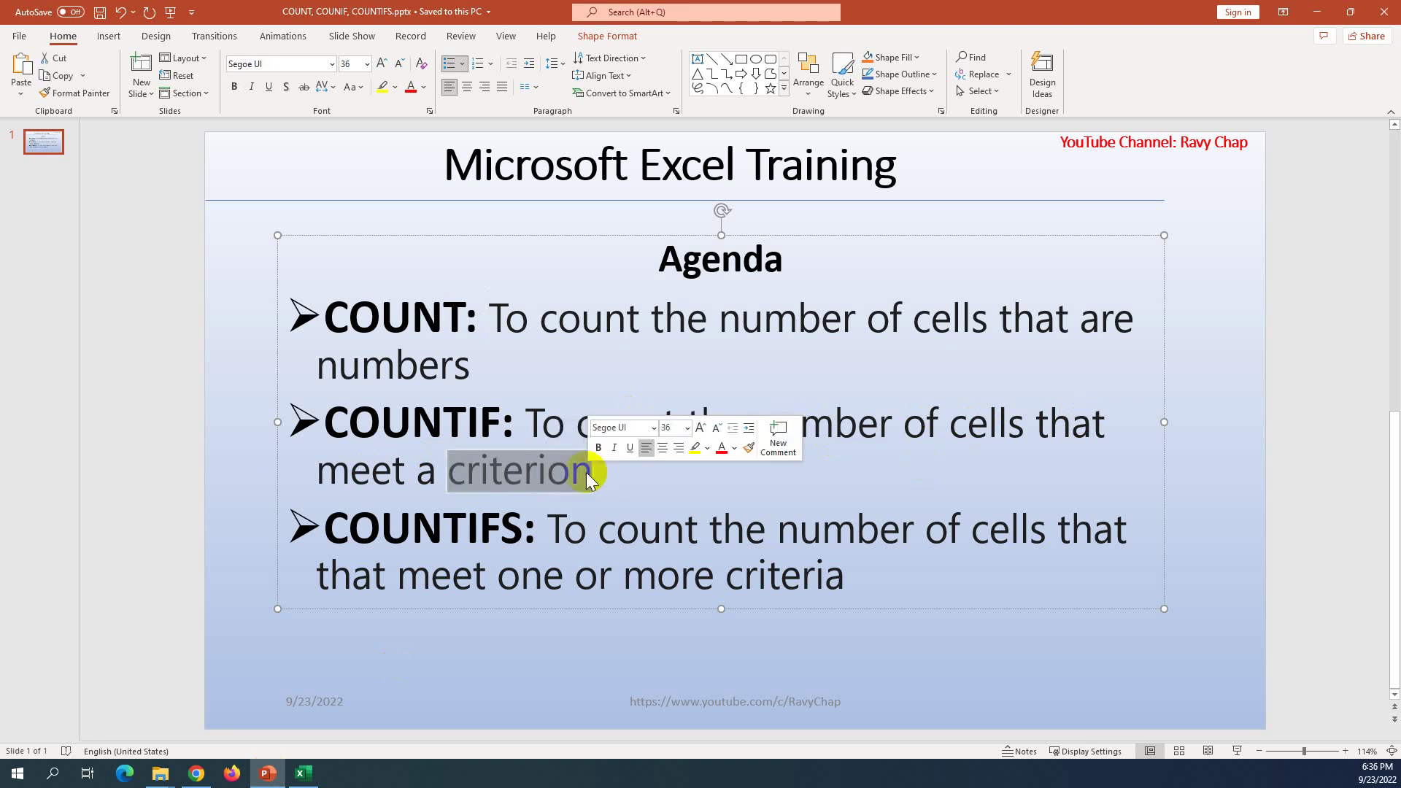
click(592, 471)
key(BackSpace)
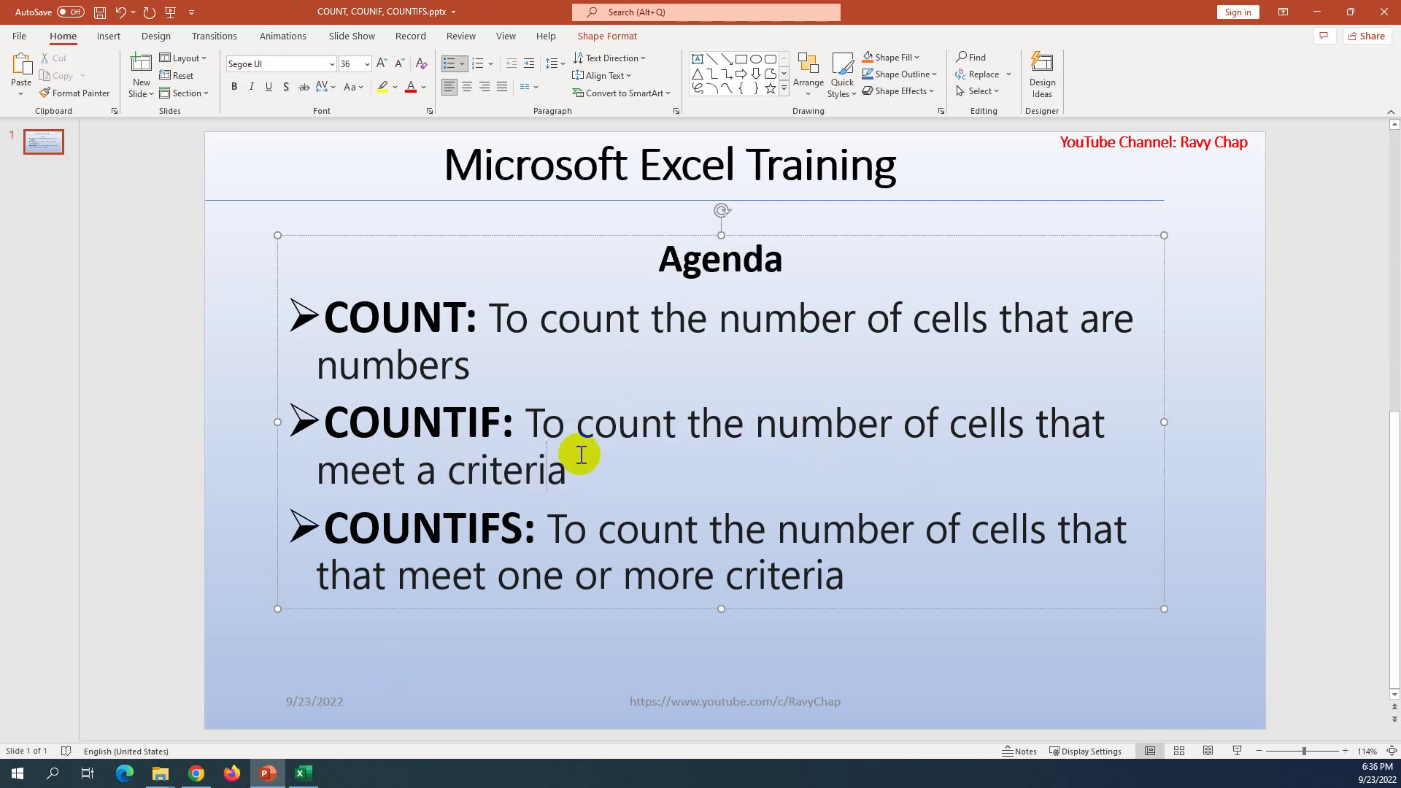
text(a)
key(Return)
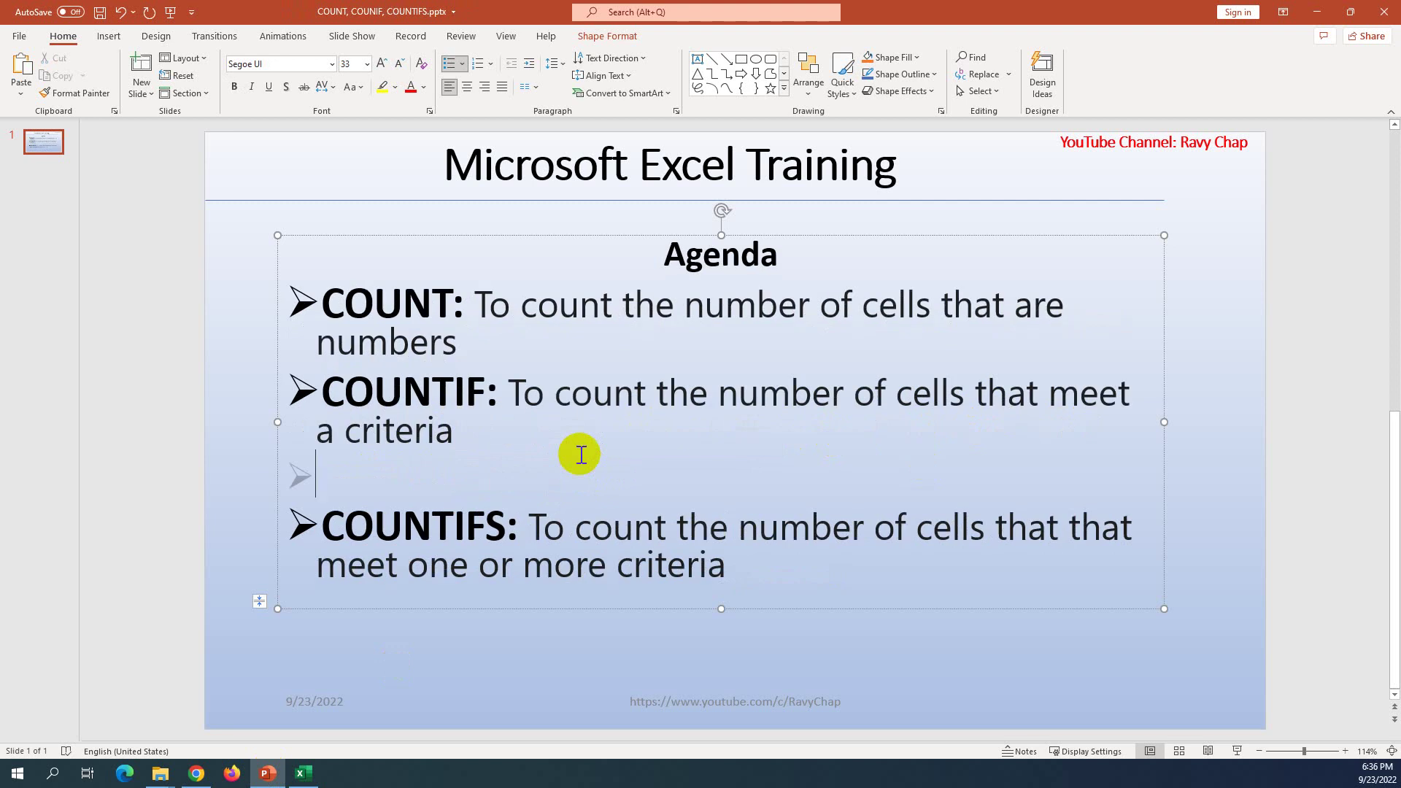
key(BackSpace)
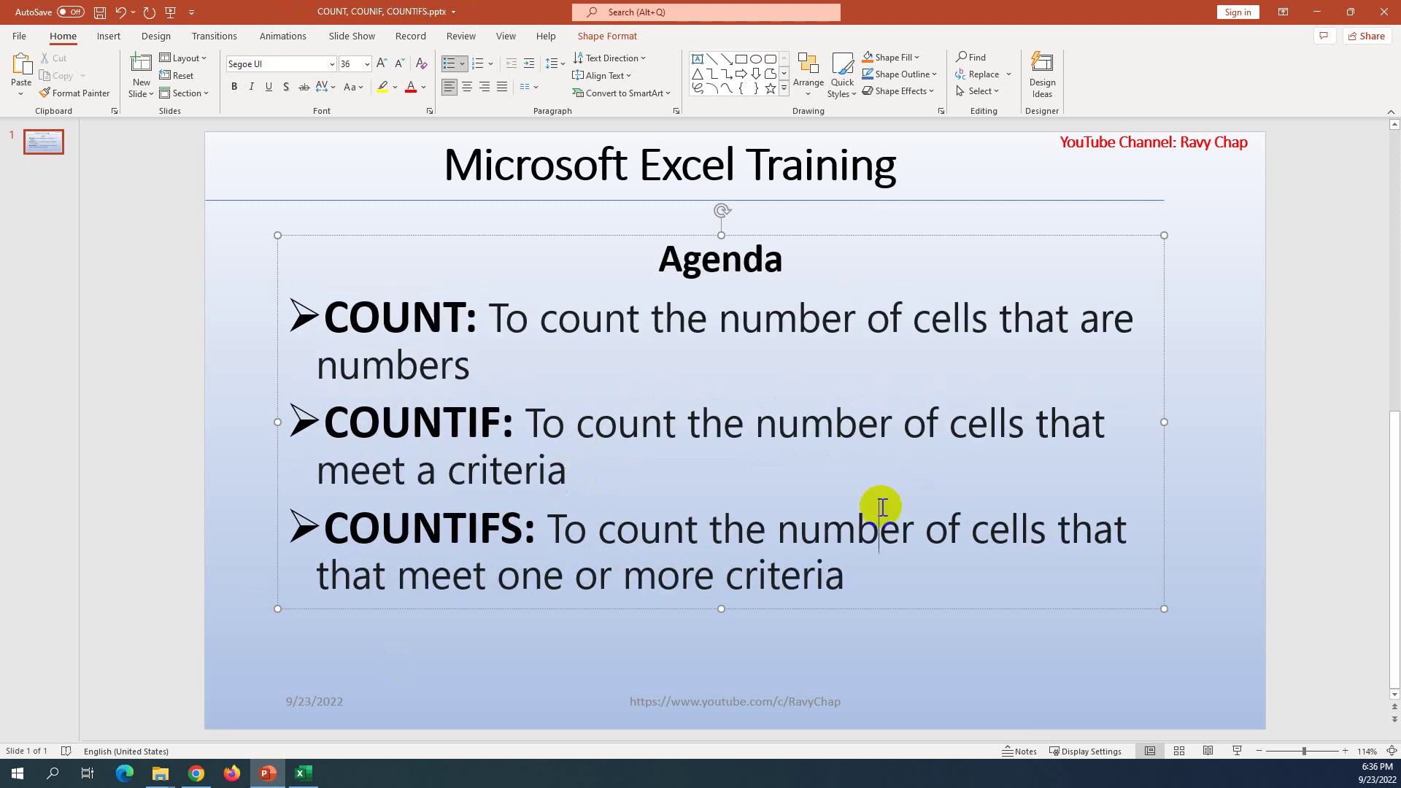
click(709, 530)
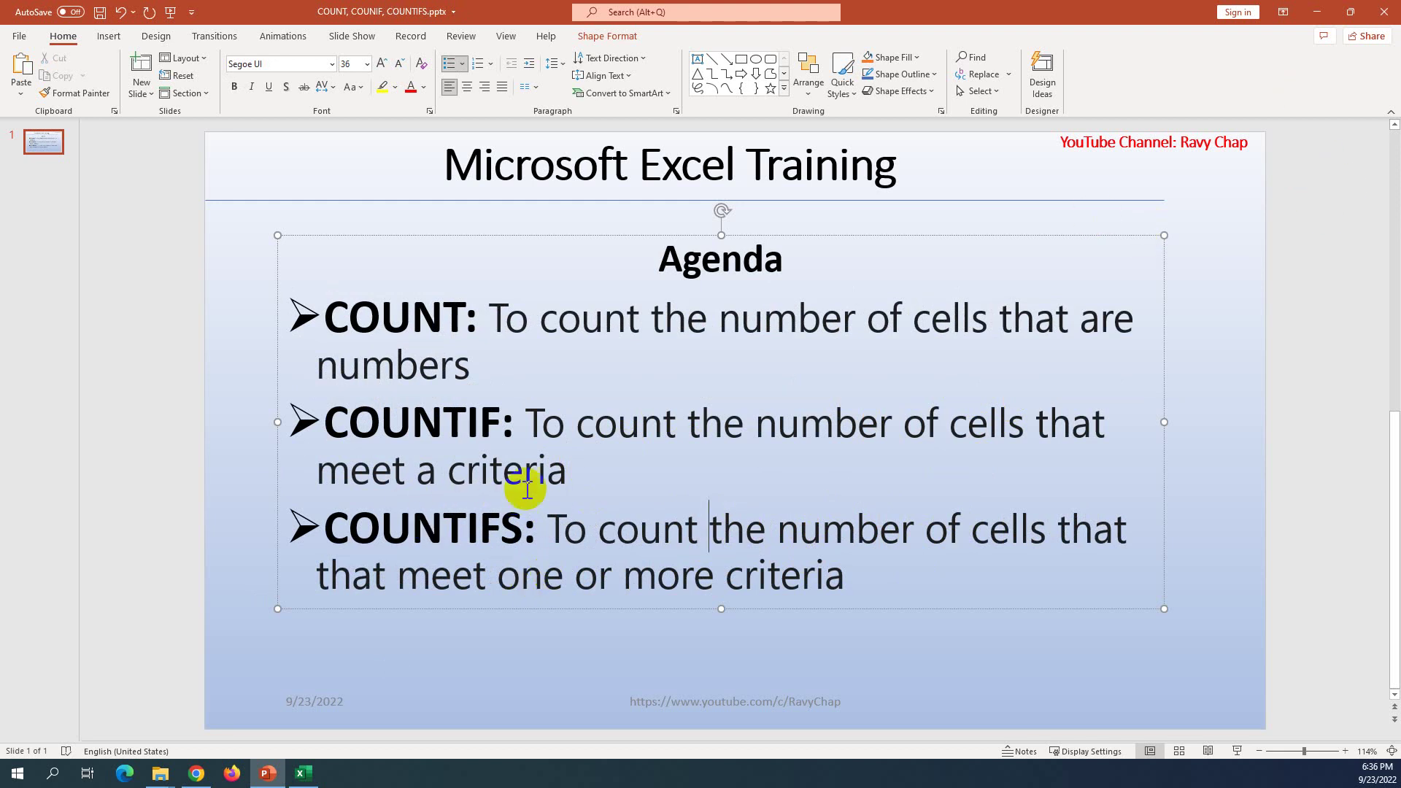
Step: Return to the Excel workbook and examine the range and criteria arguments of the COUNTIF formula in K7
click(1318, 13)
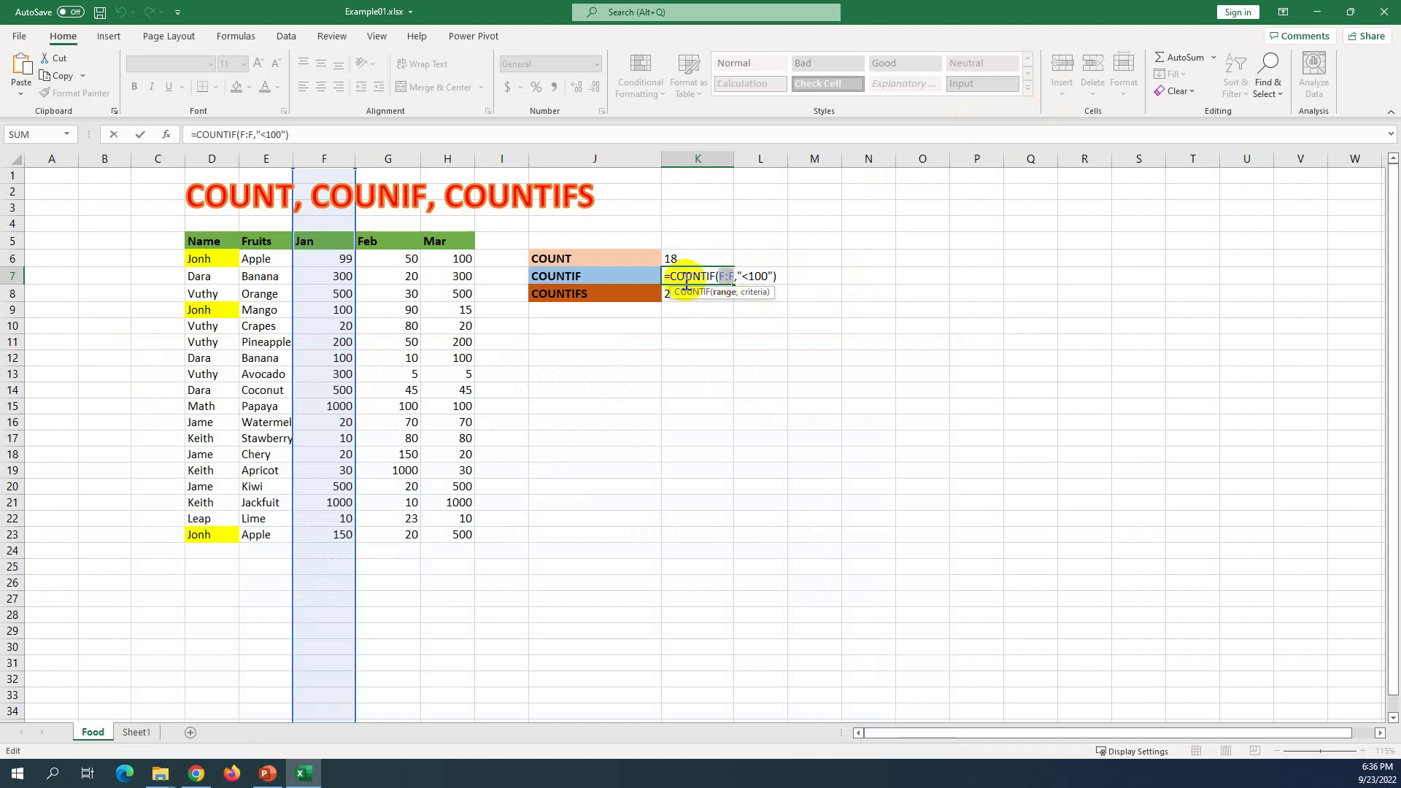
click(724, 293)
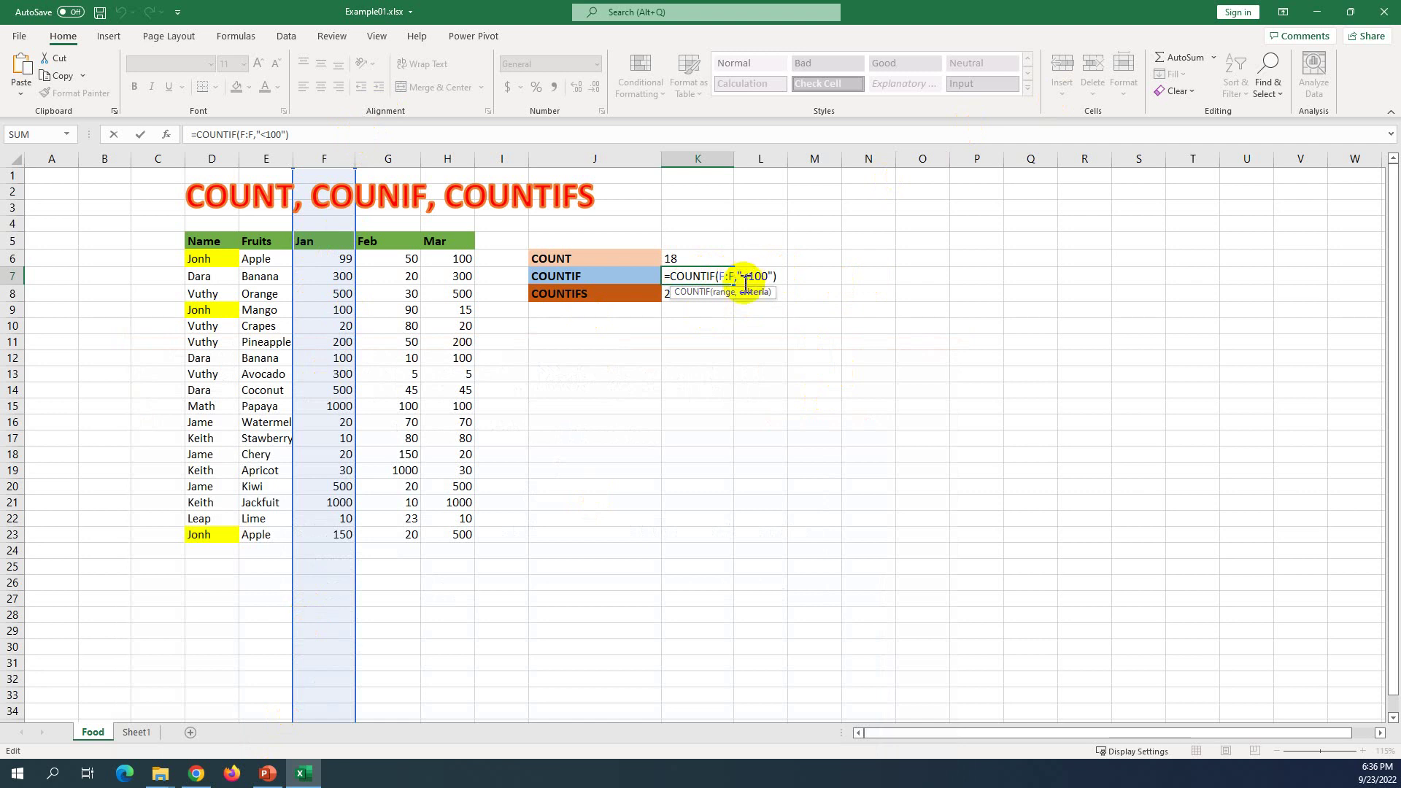
click(740, 278)
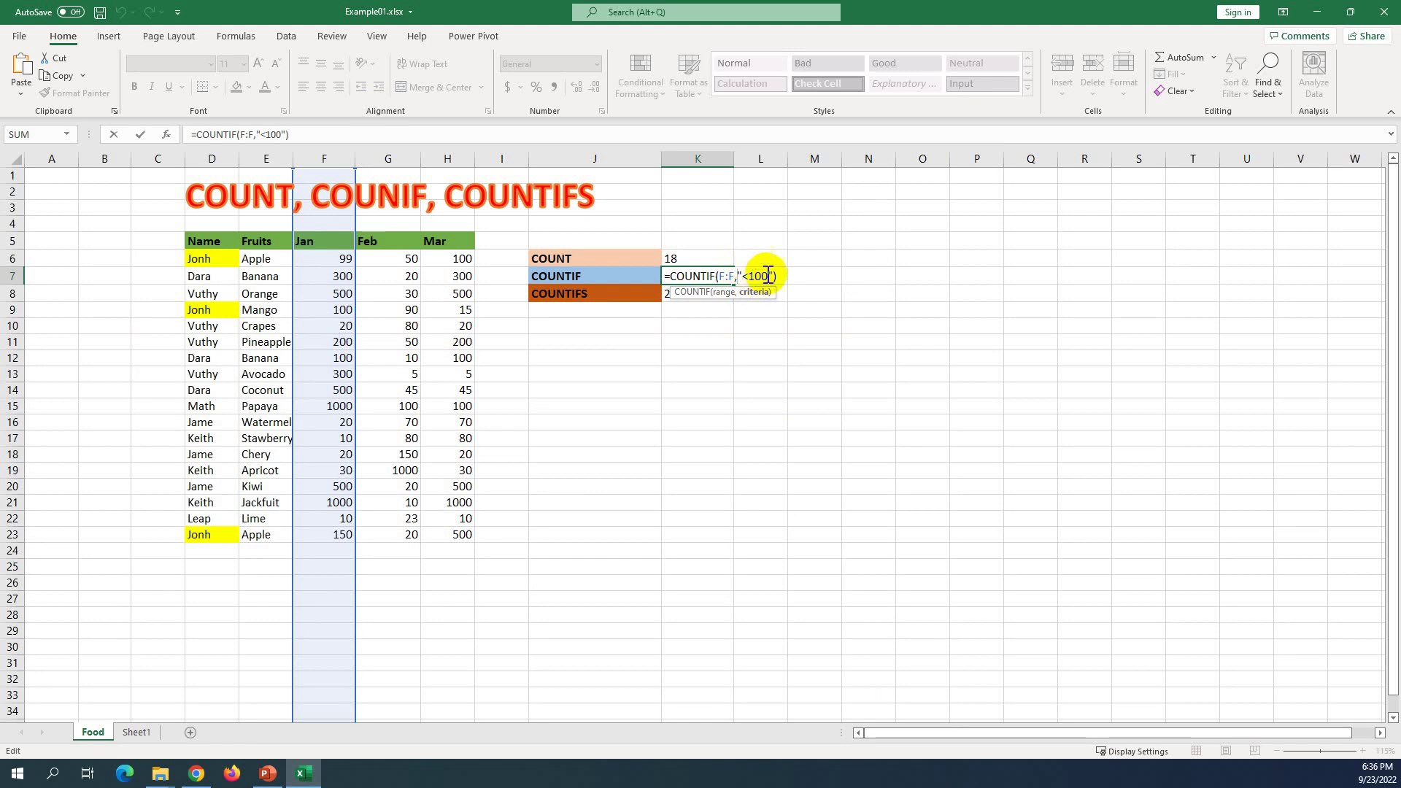
key(Return)
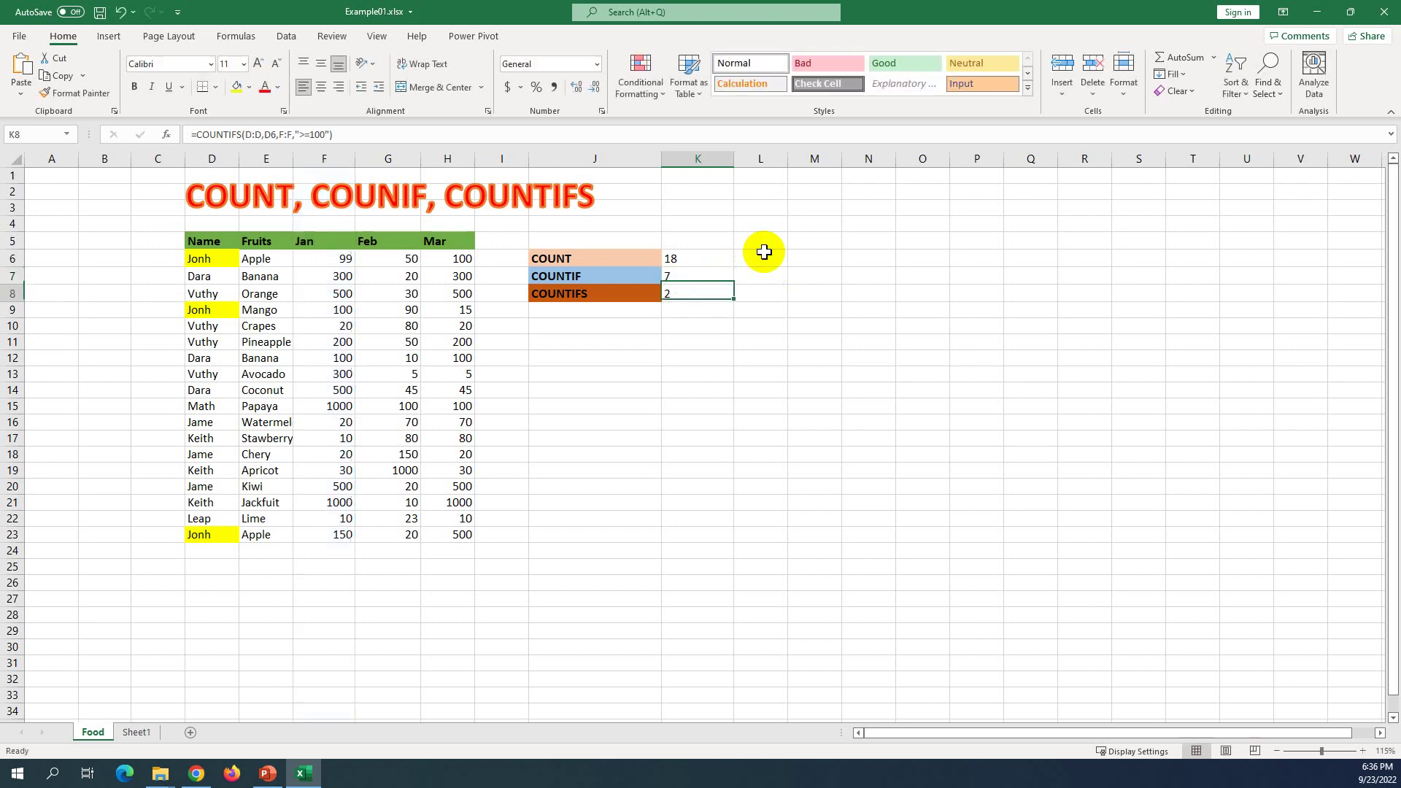
Step: Go through the Jan values below 100, from F6 down to F22, to compare them with the COUNTIF result in K7
click(706, 274)
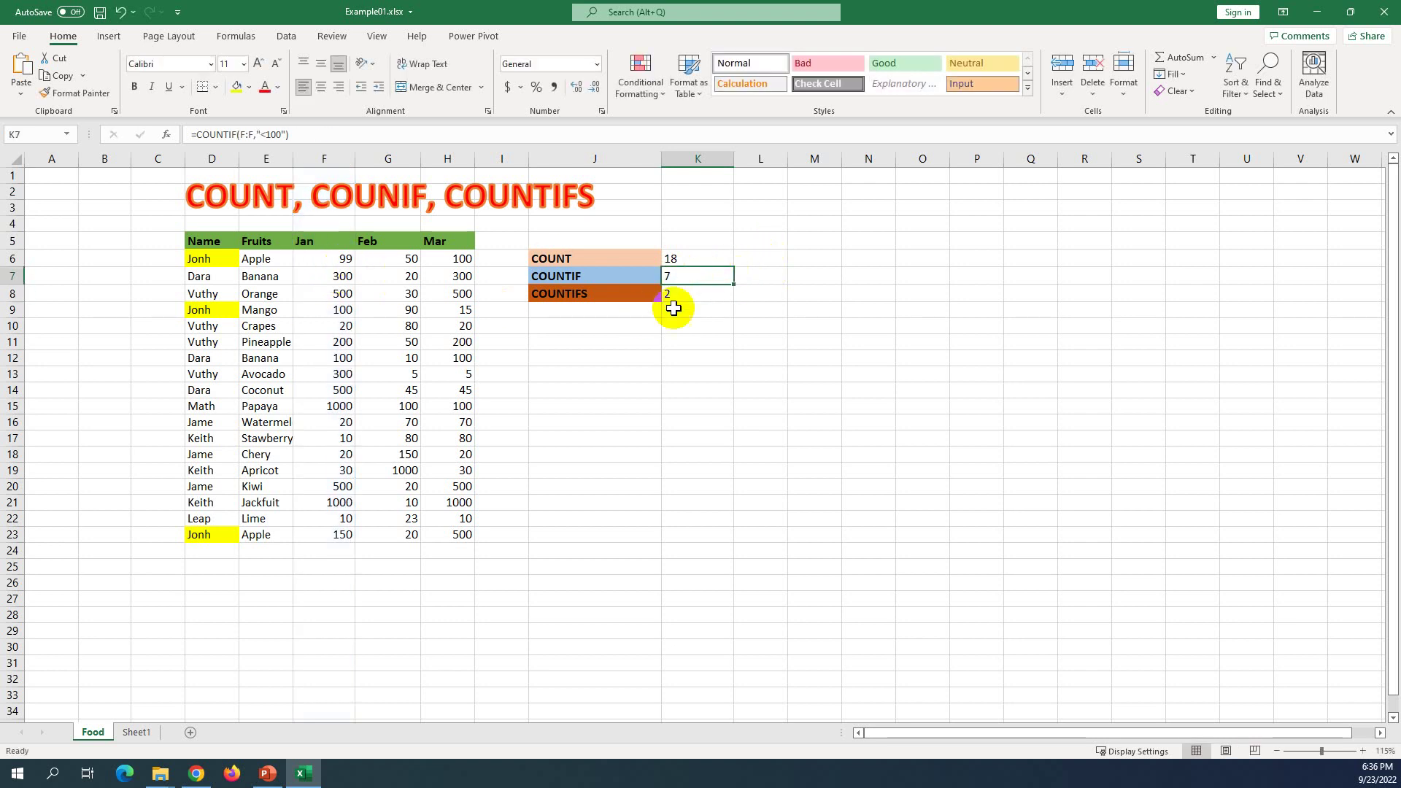
click(347, 261)
click(346, 328)
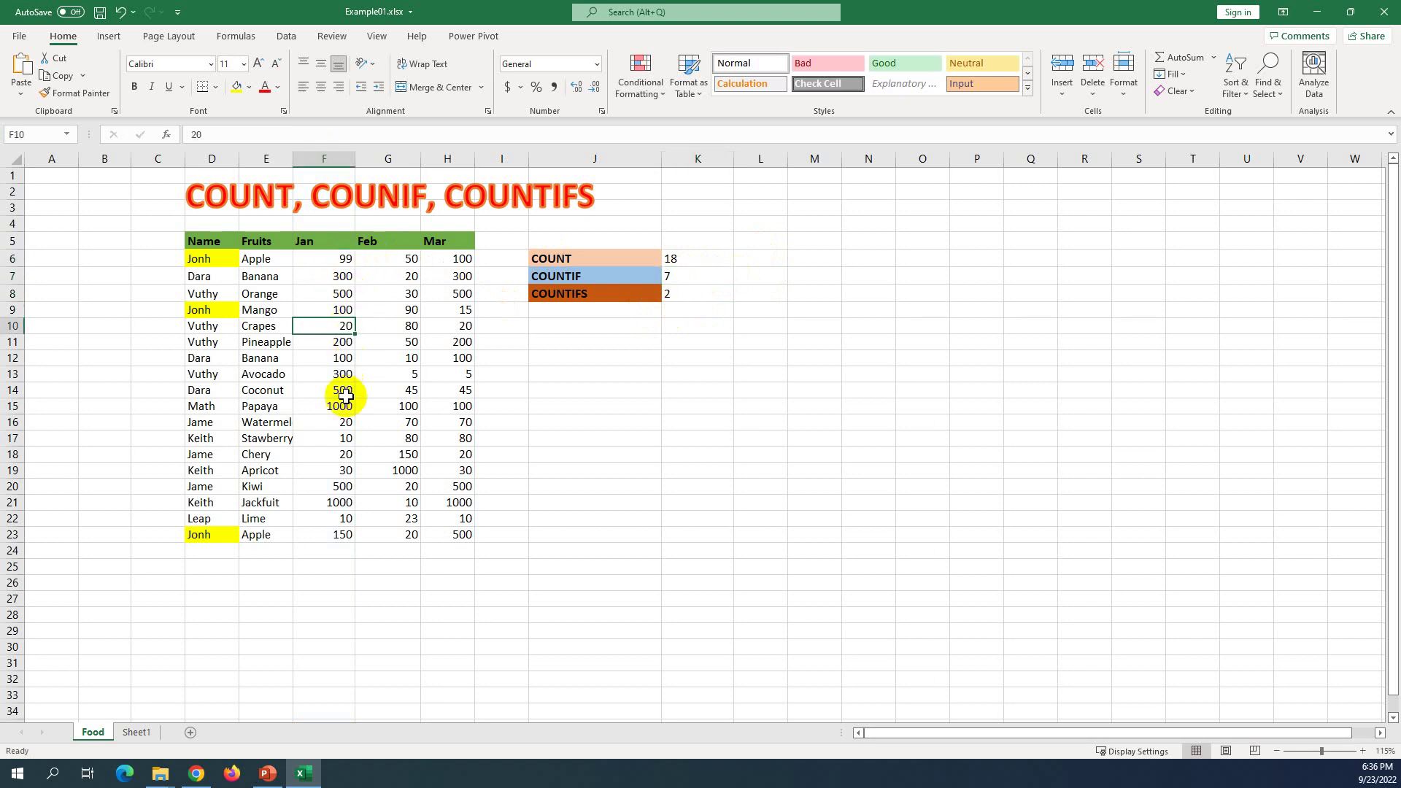
click(348, 422)
click(347, 438)
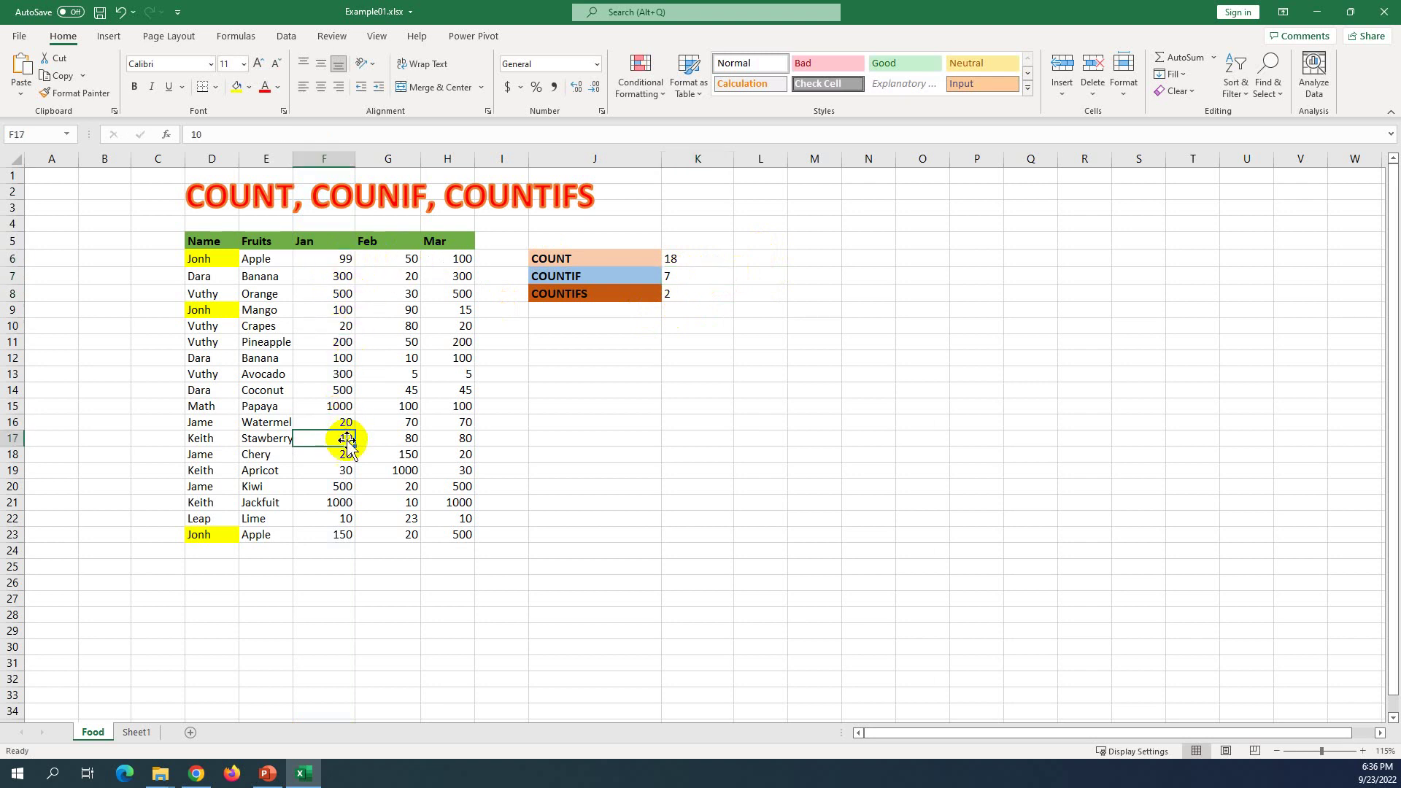
click(345, 455)
click(345, 471)
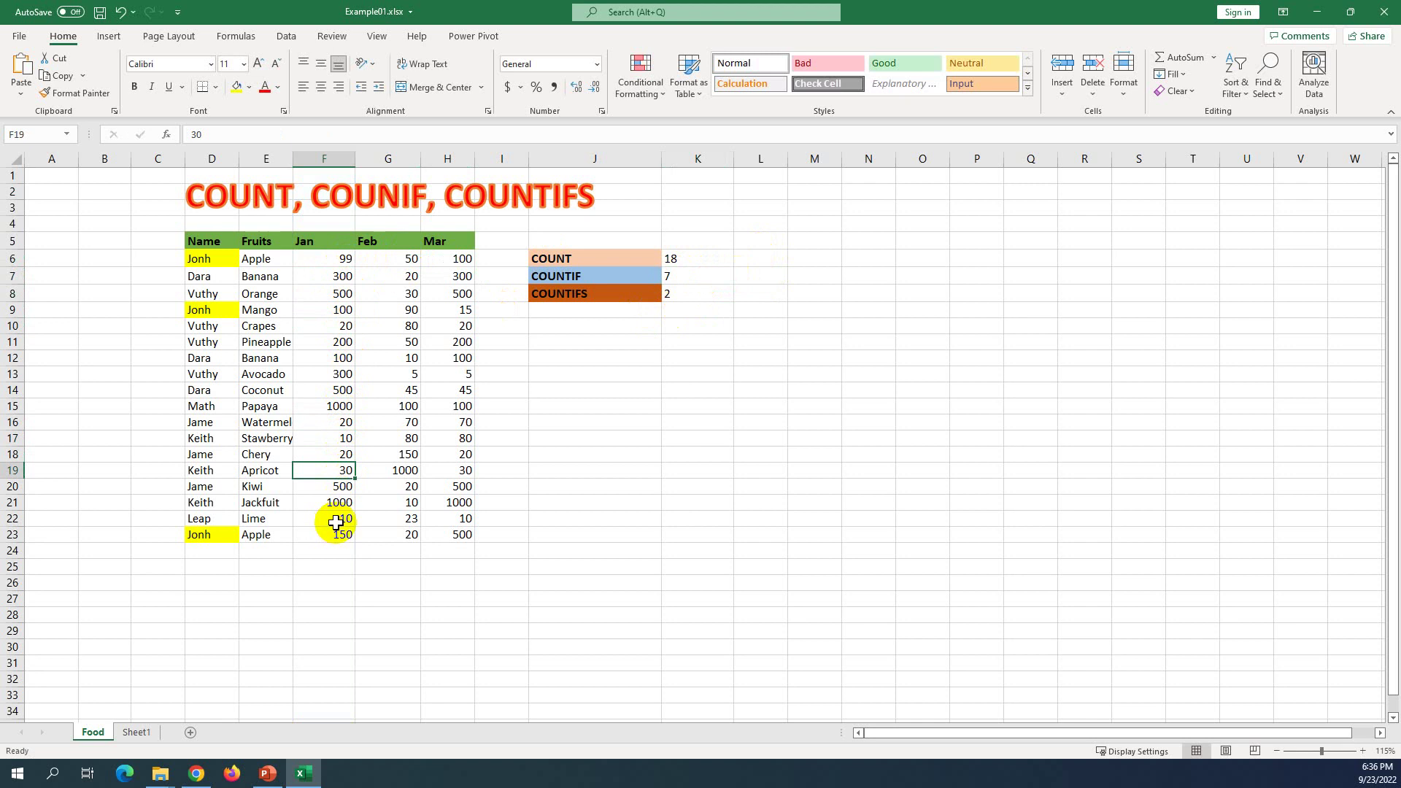
click(338, 519)
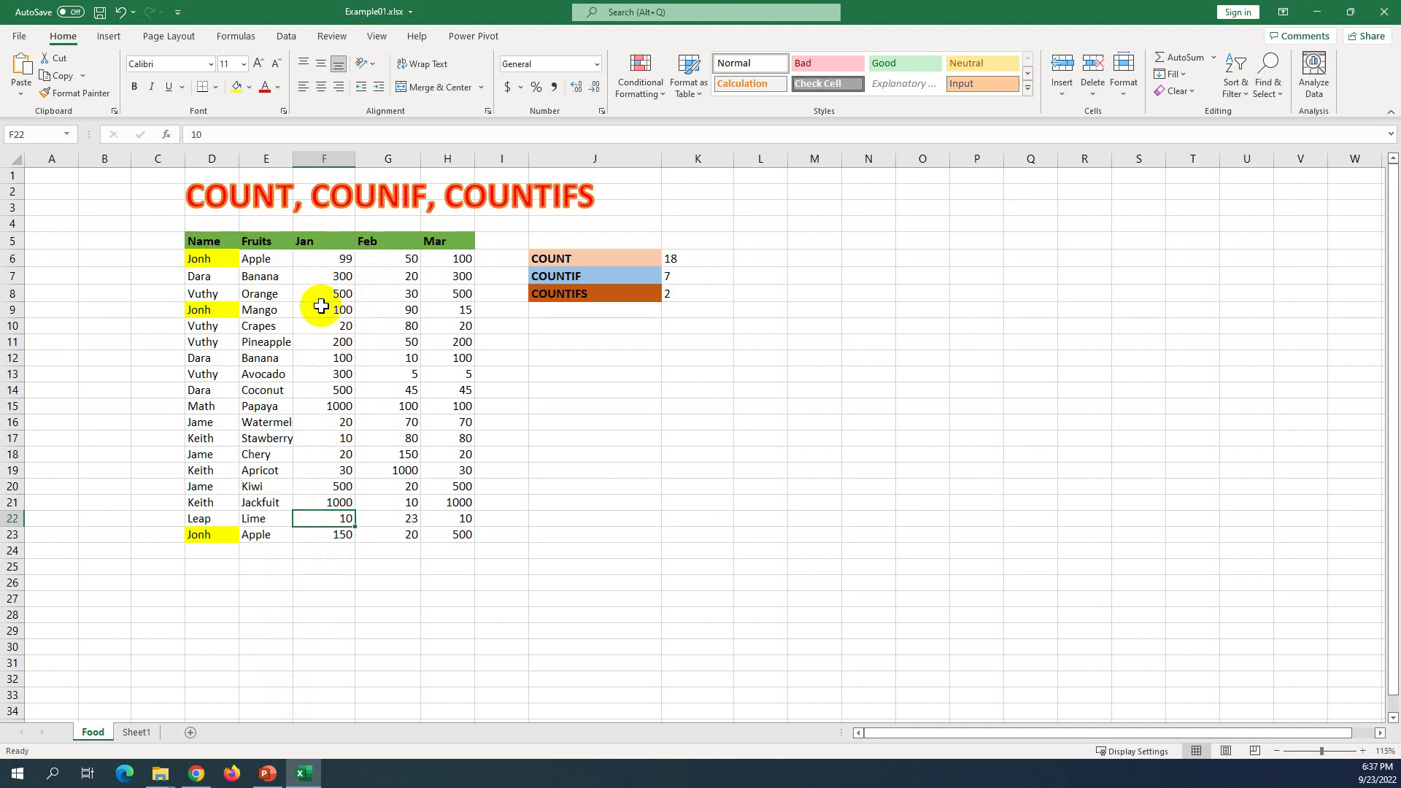
Step: Reopen the COUNTIF formula in K7 to review its "<100" criteria, and leave the cell
double_click(689, 277)
click(773, 276)
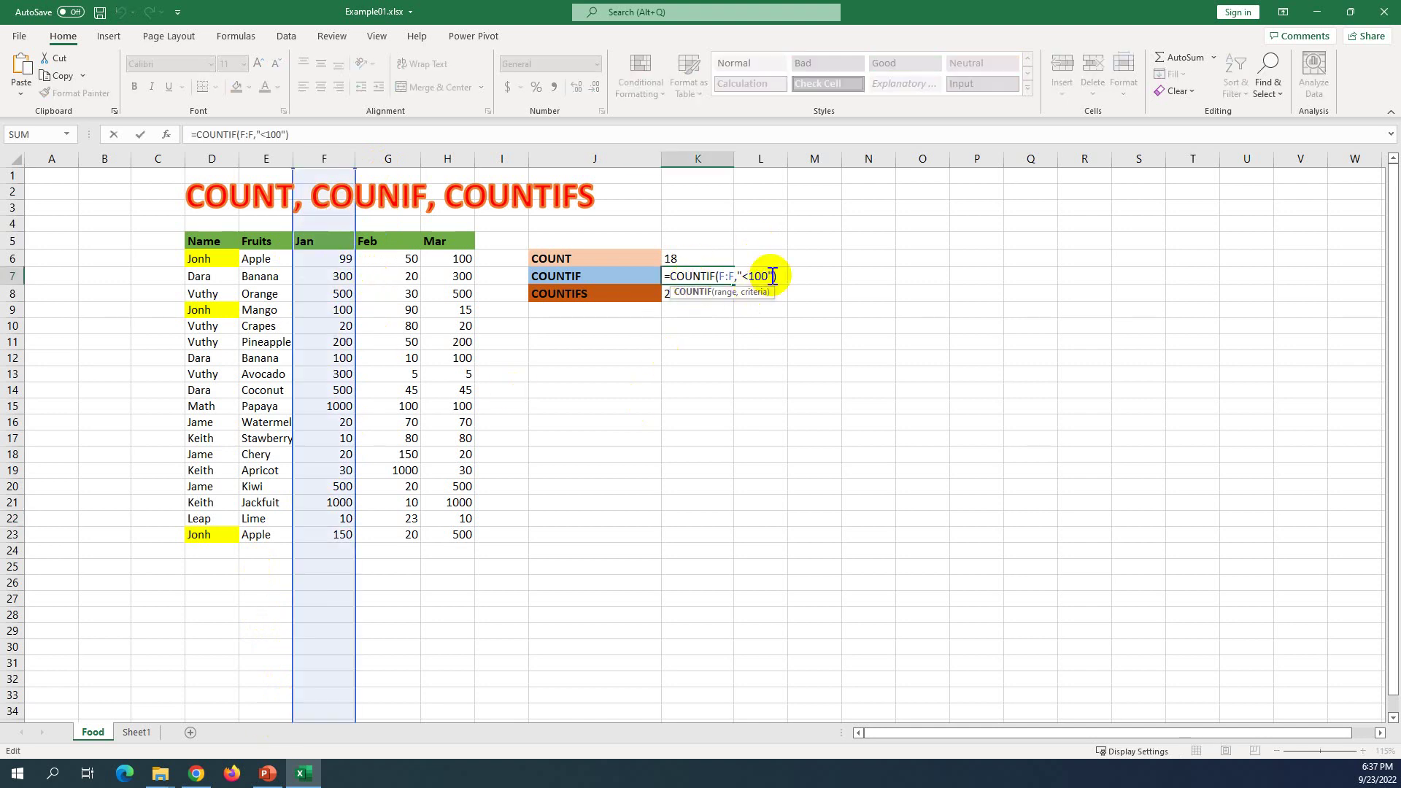
click(774, 277)
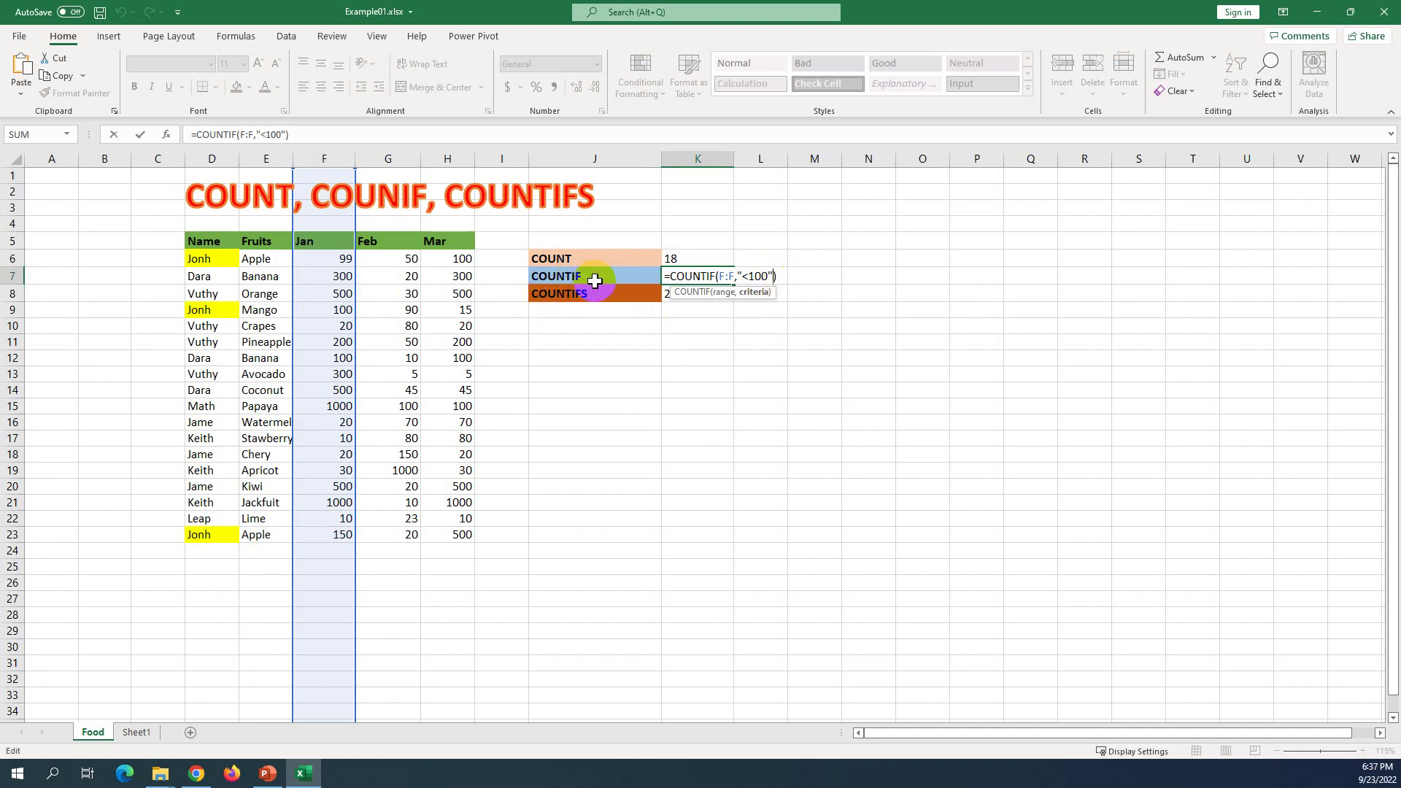
click(549, 351)
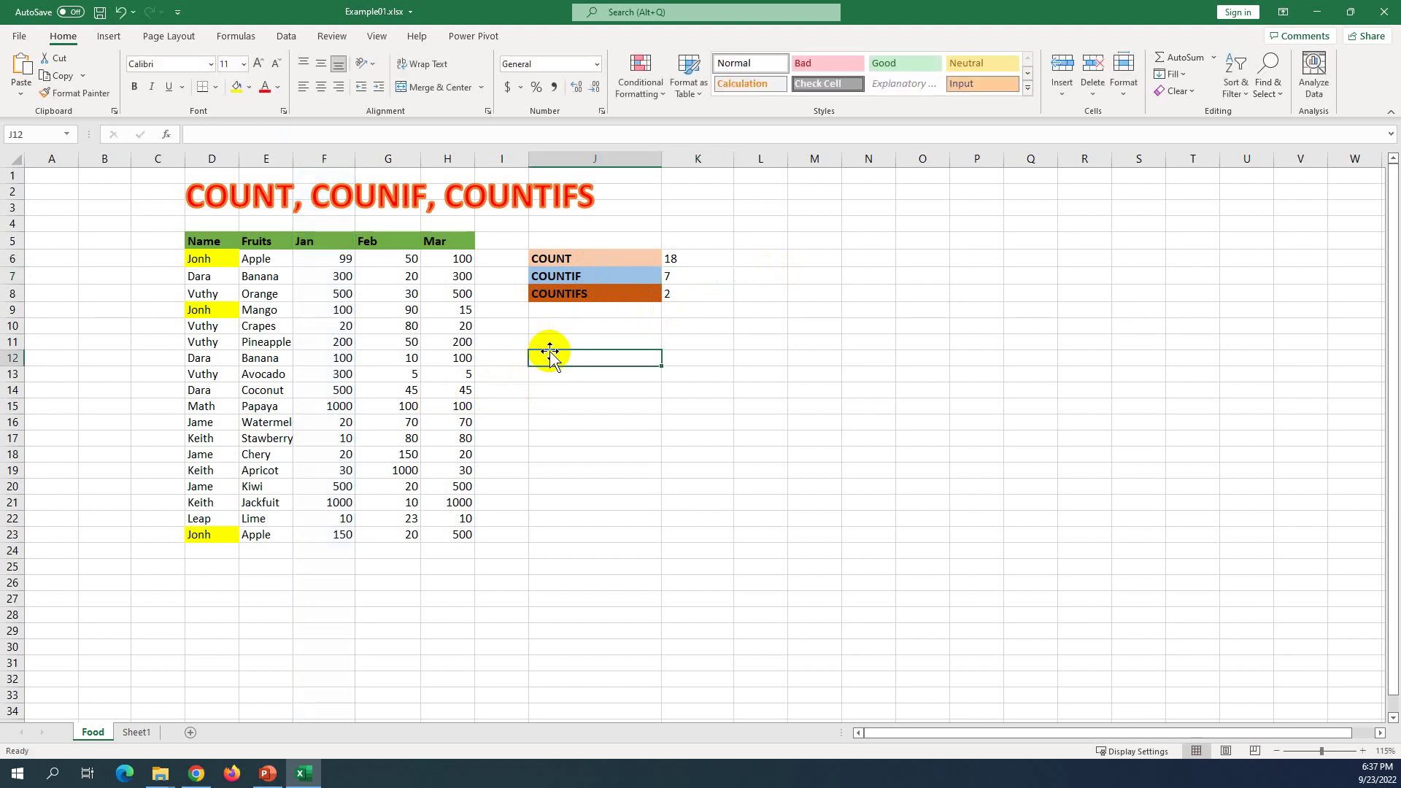
Step: Inspect the COUNTIFS label in J8, focusing on the ending of the function name that sets it apart from COUNTIF
click(572, 295)
double_click(585, 298)
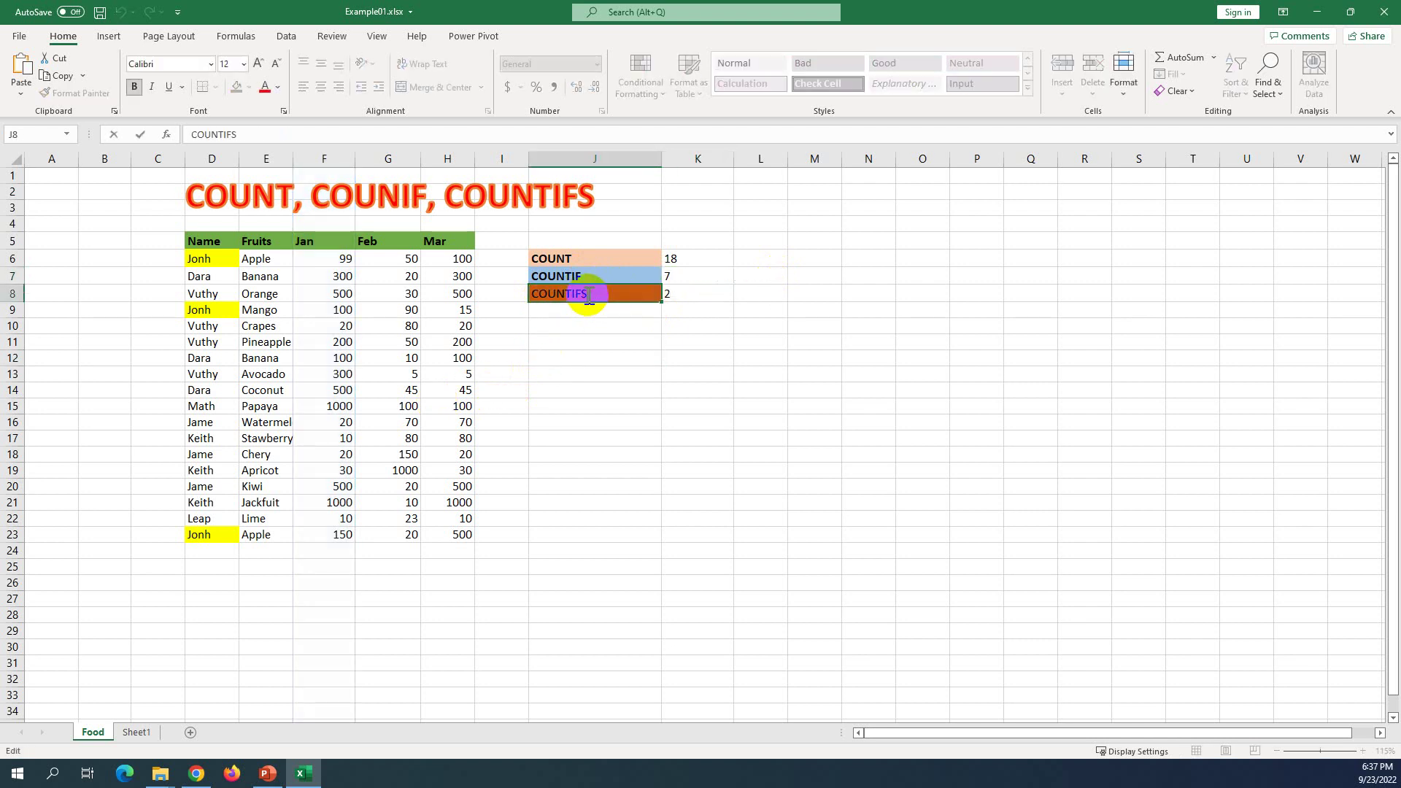
double_click(584, 298)
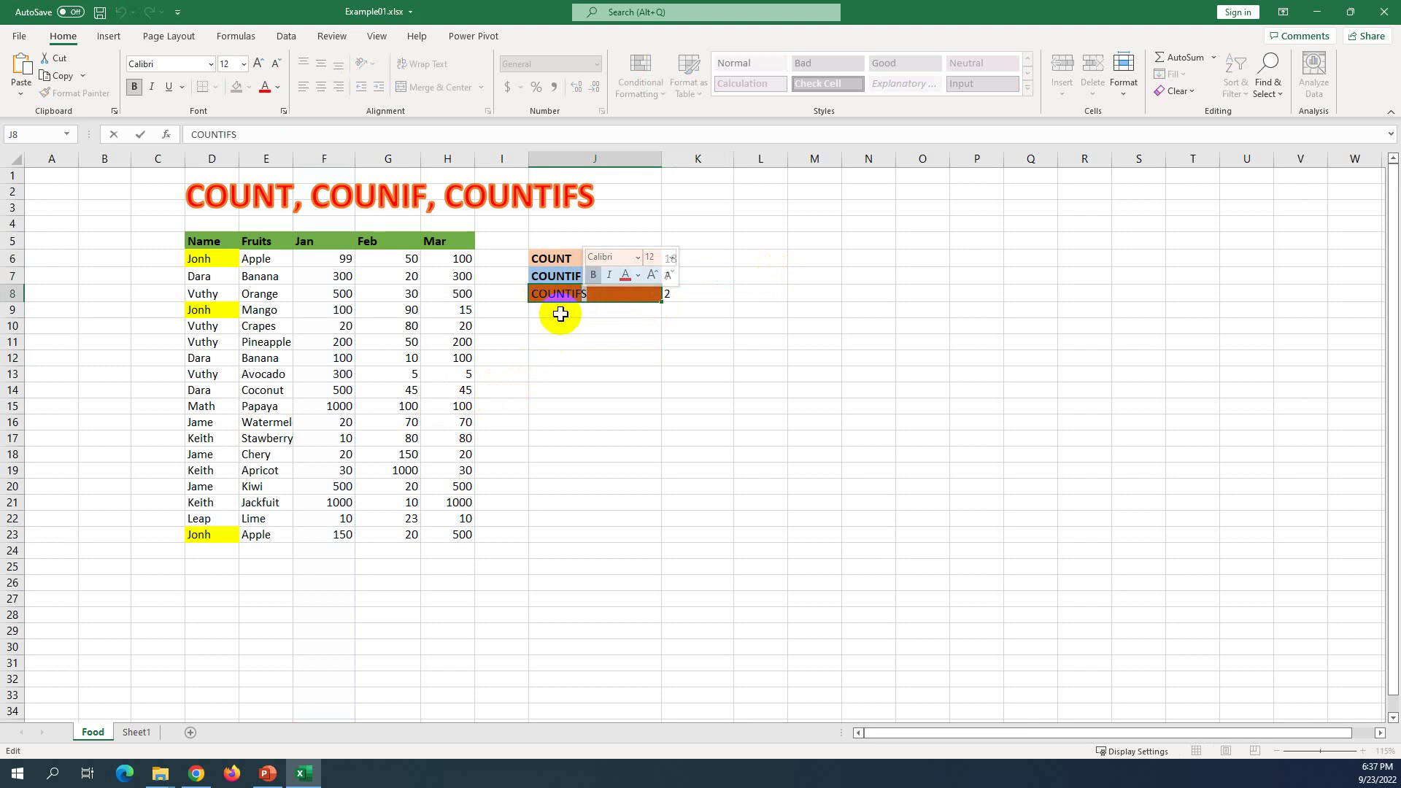
click(583, 298)
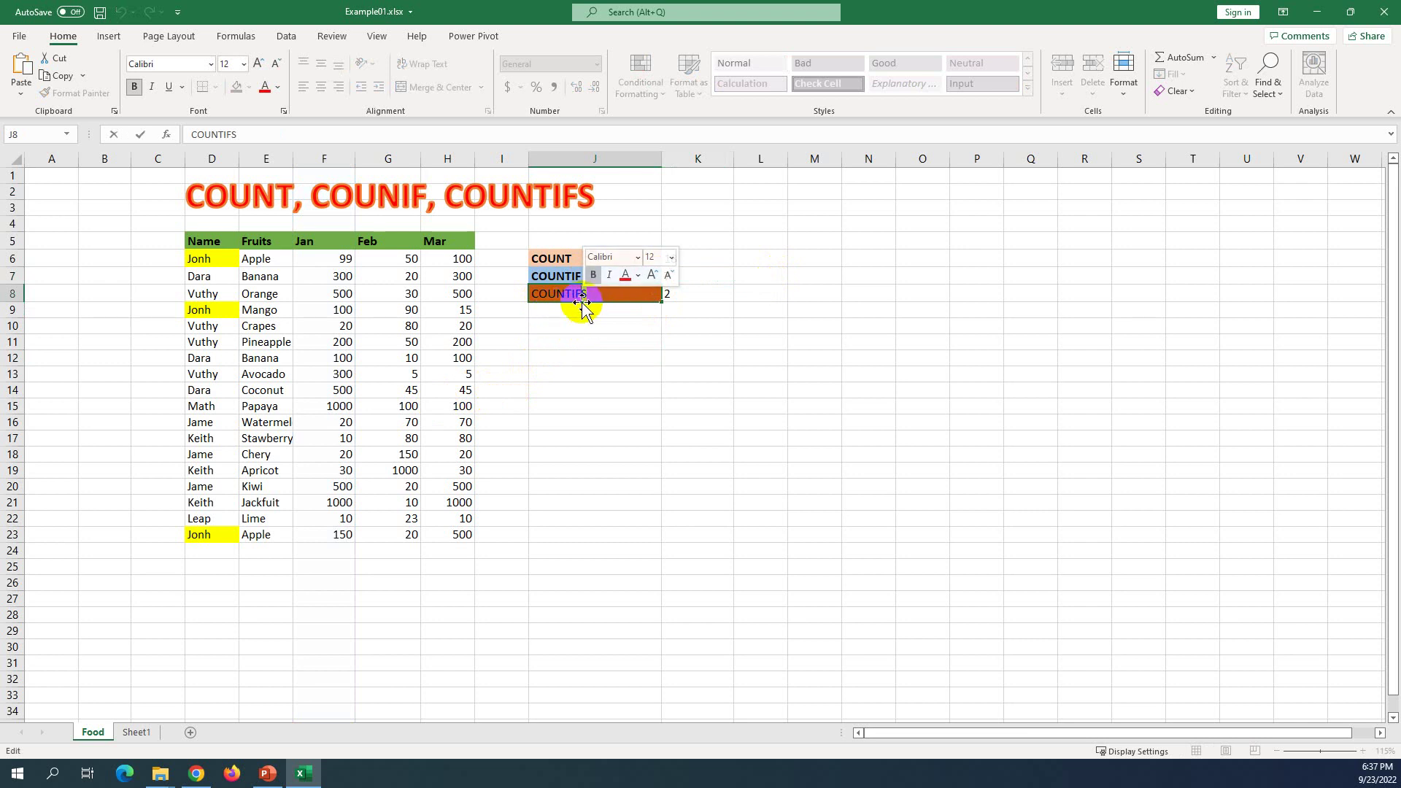
key(shift+Return)
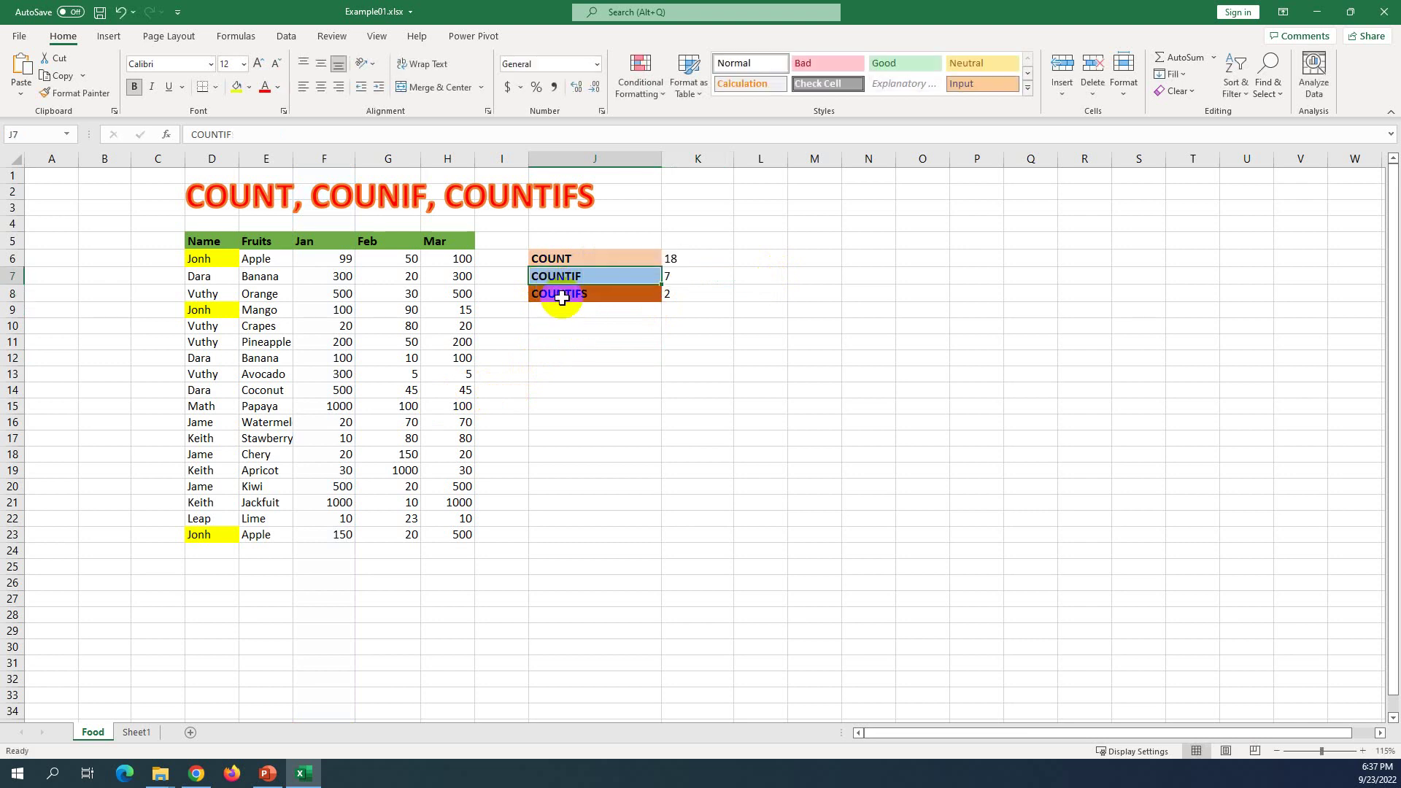
click(580, 295)
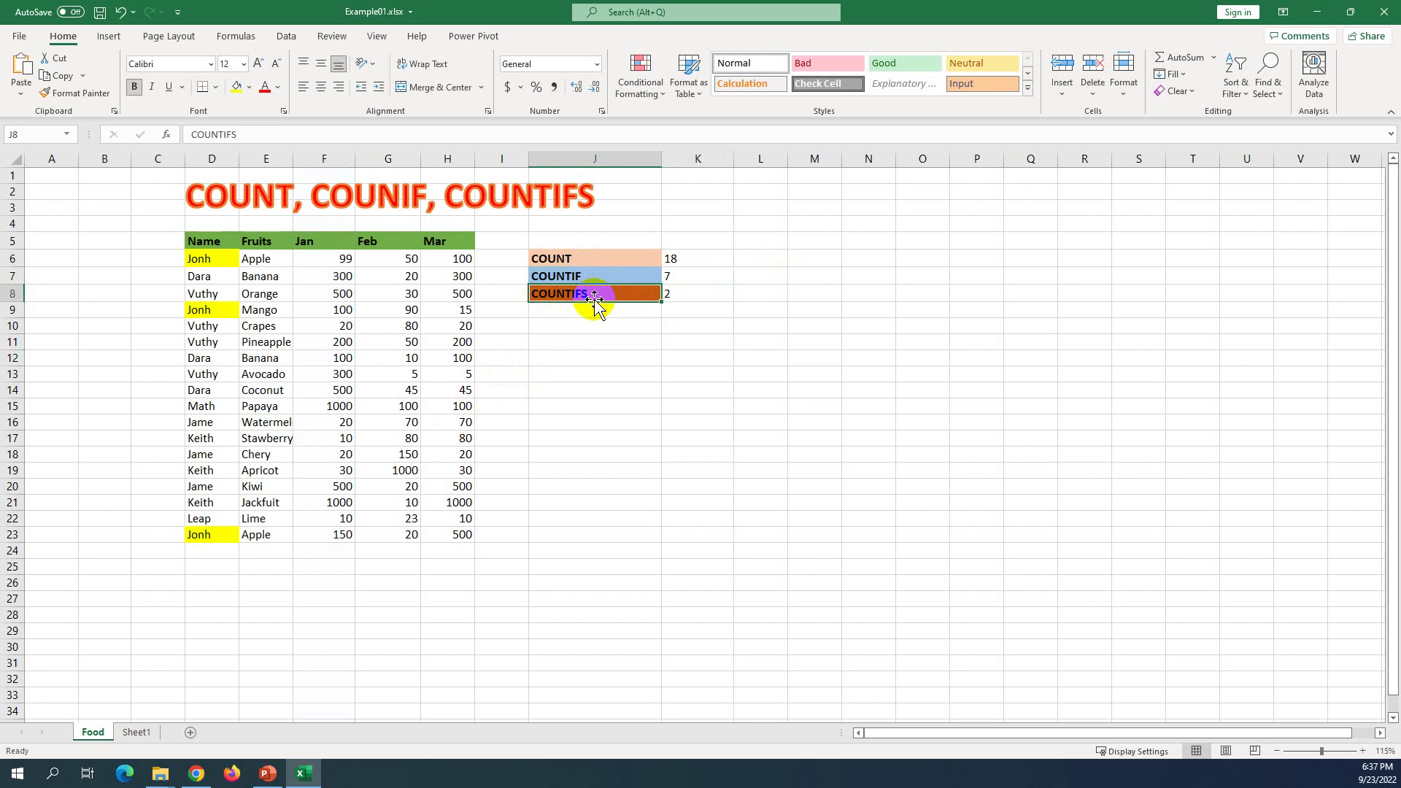
Step: Examine the COUNTIFS formula in K8 argument by argument: range D:D with criterion D6, and range F:F with criterion ">=100"
double_click(685, 291)
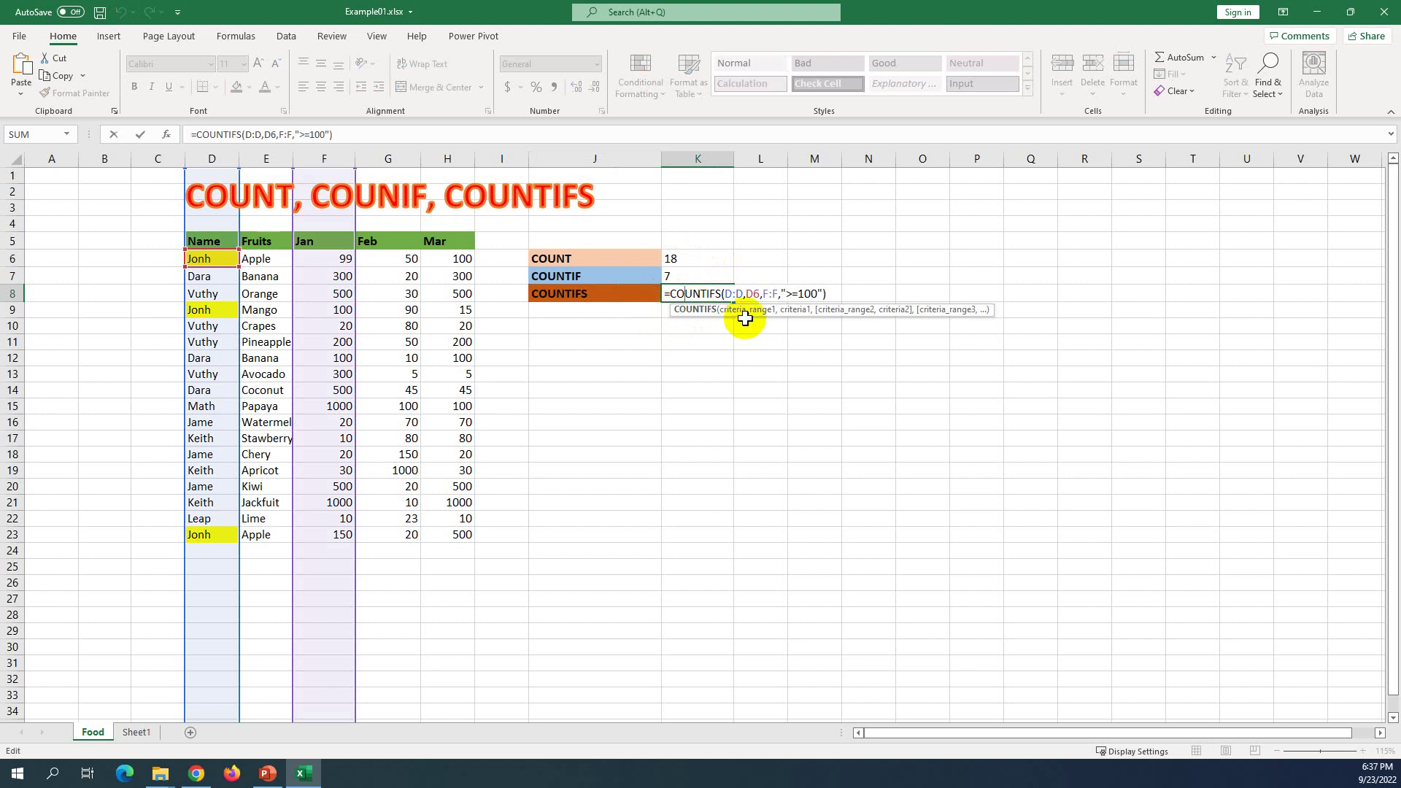
click(743, 294)
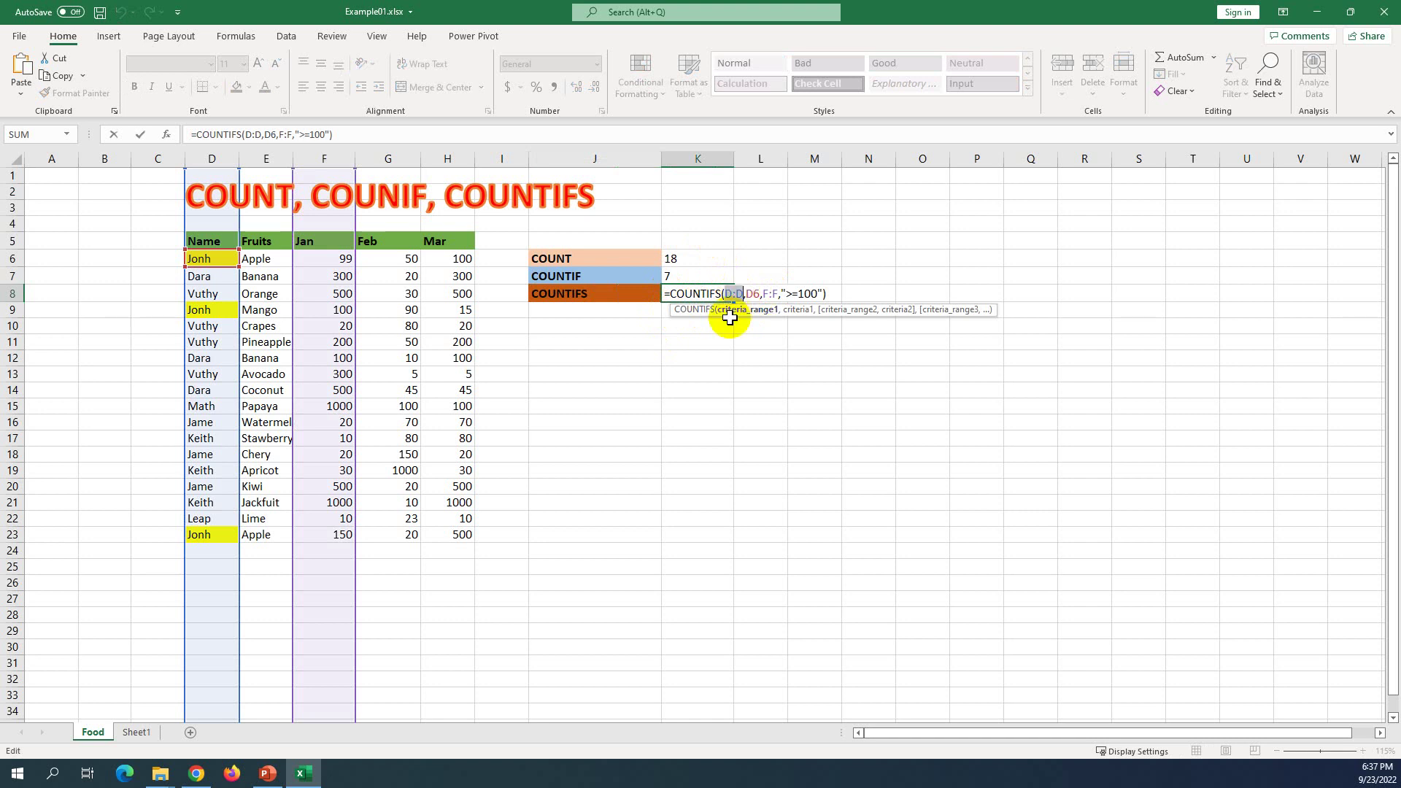
click(742, 321)
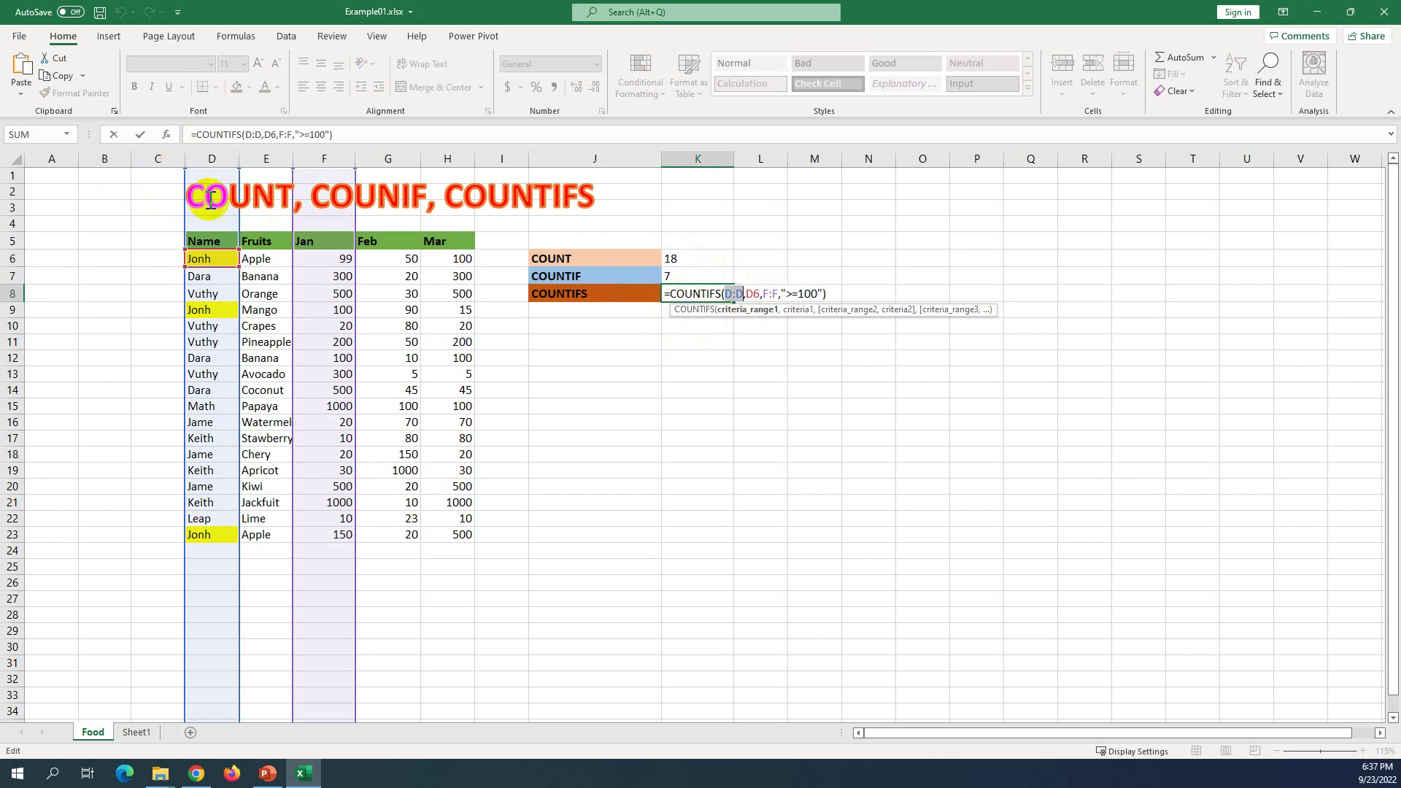
double_click(753, 293)
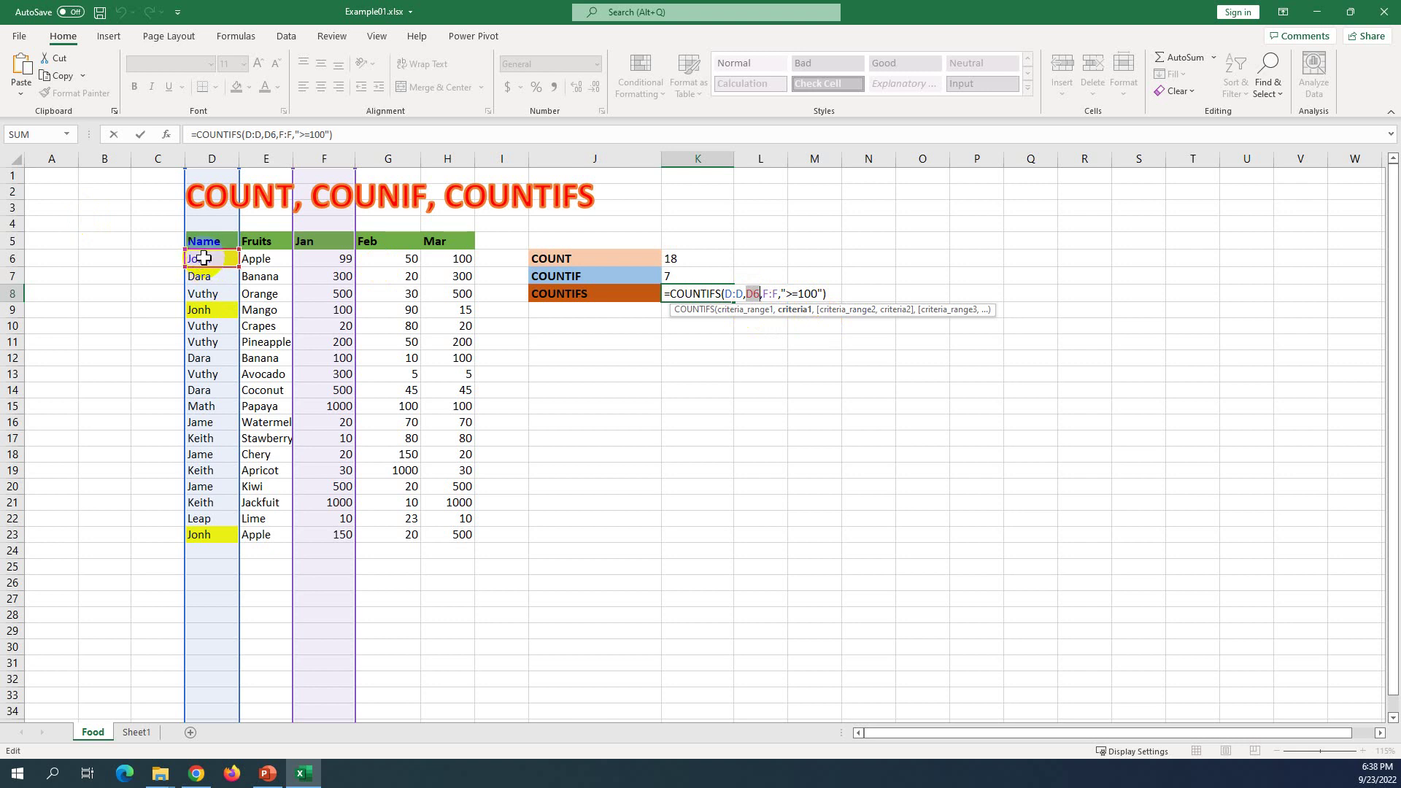
double_click(753, 292)
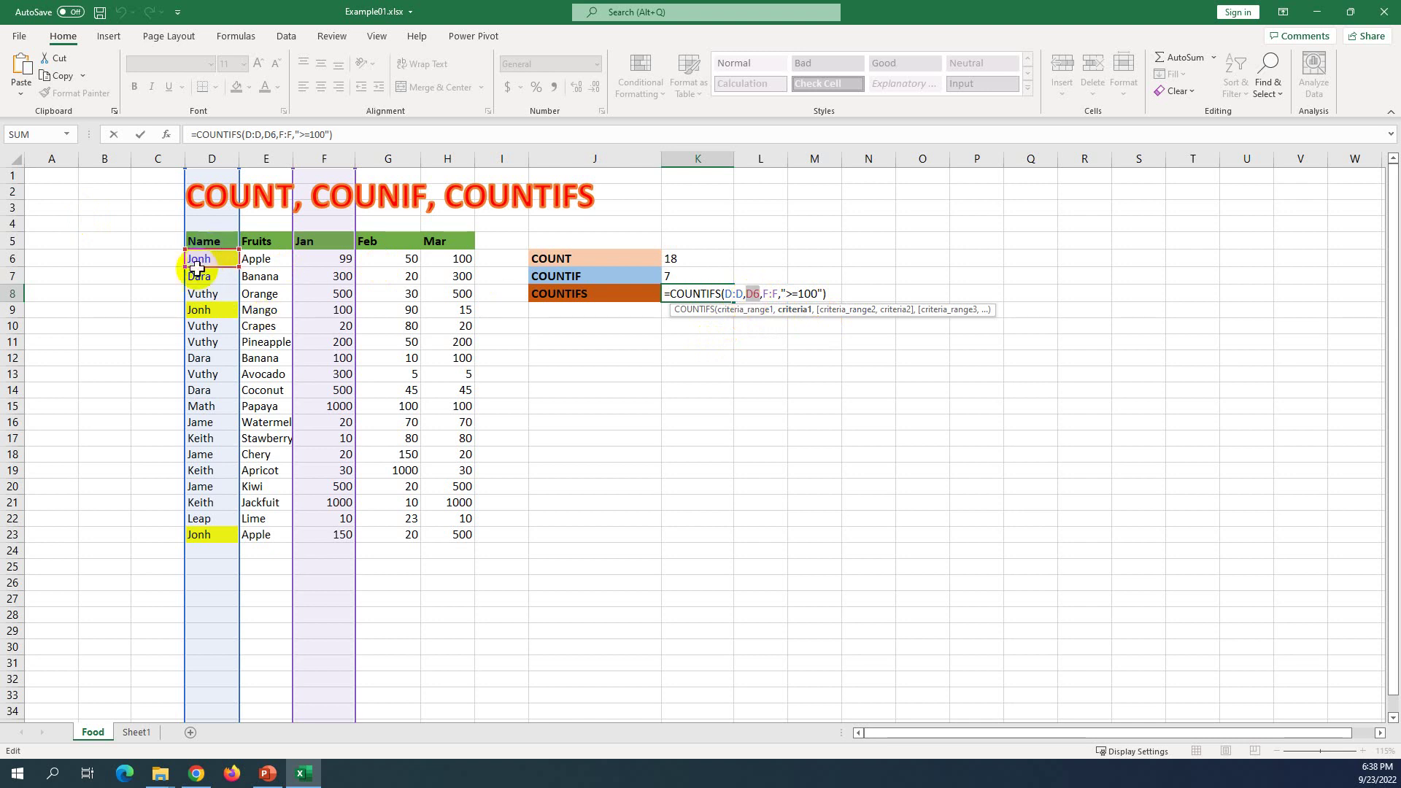
double_click(768, 294)
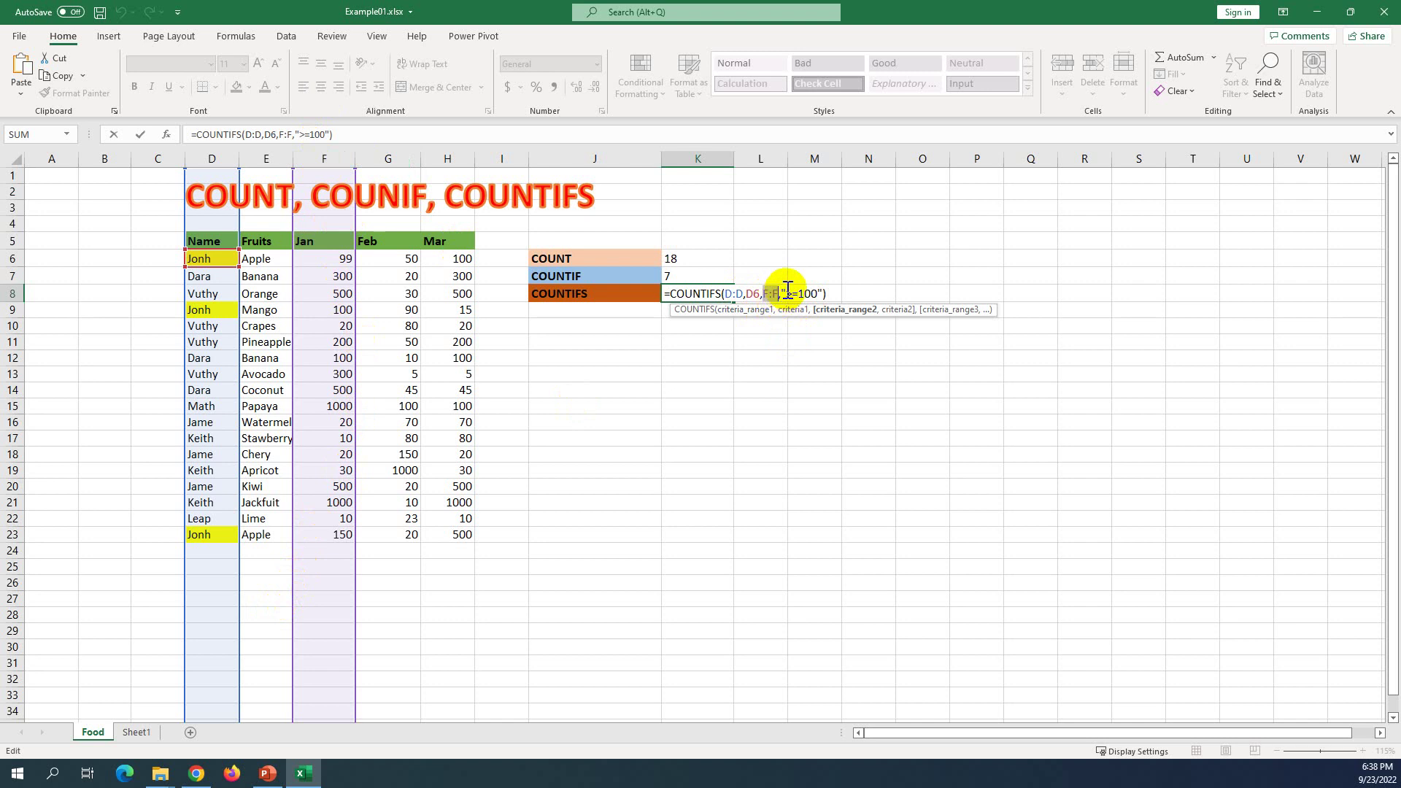
click(788, 293)
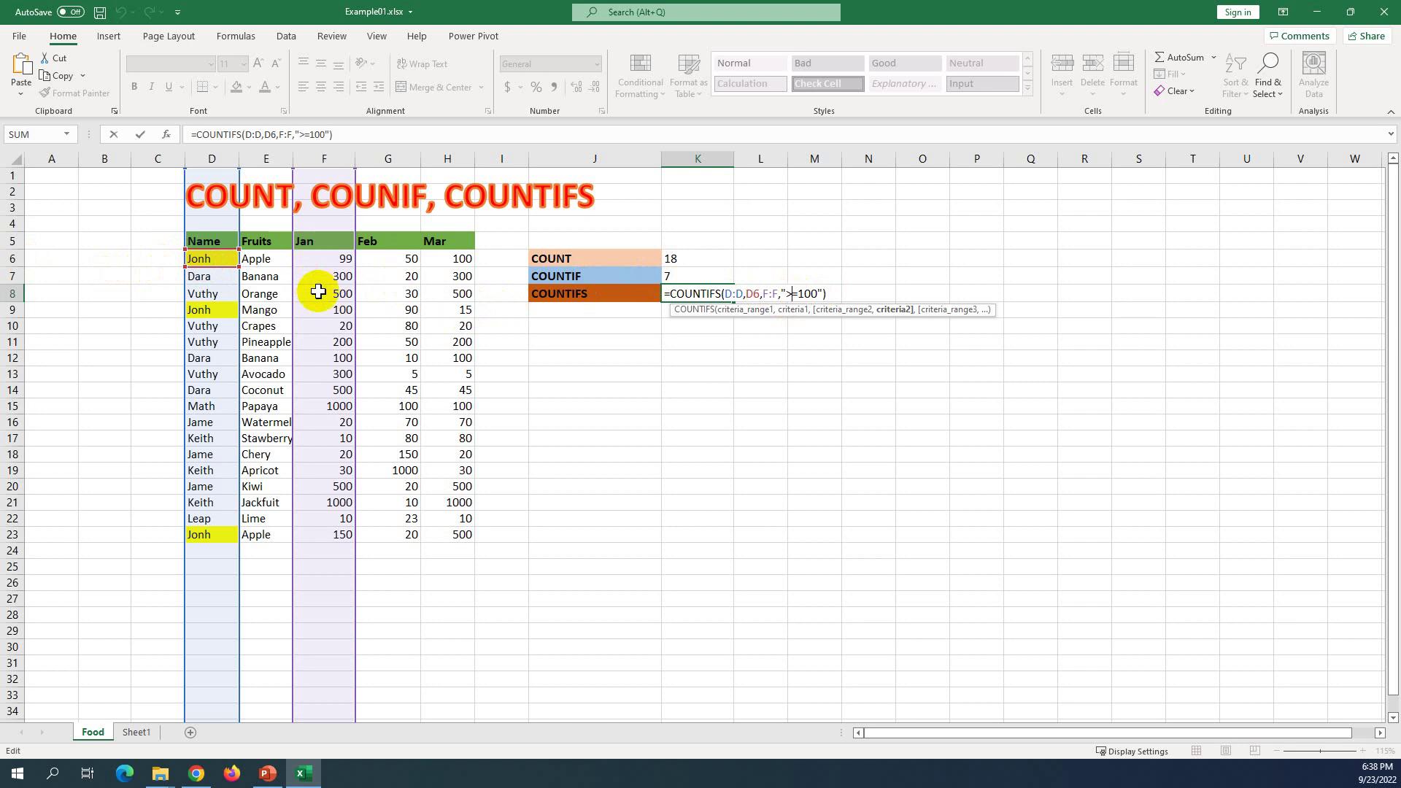
click(310, 242)
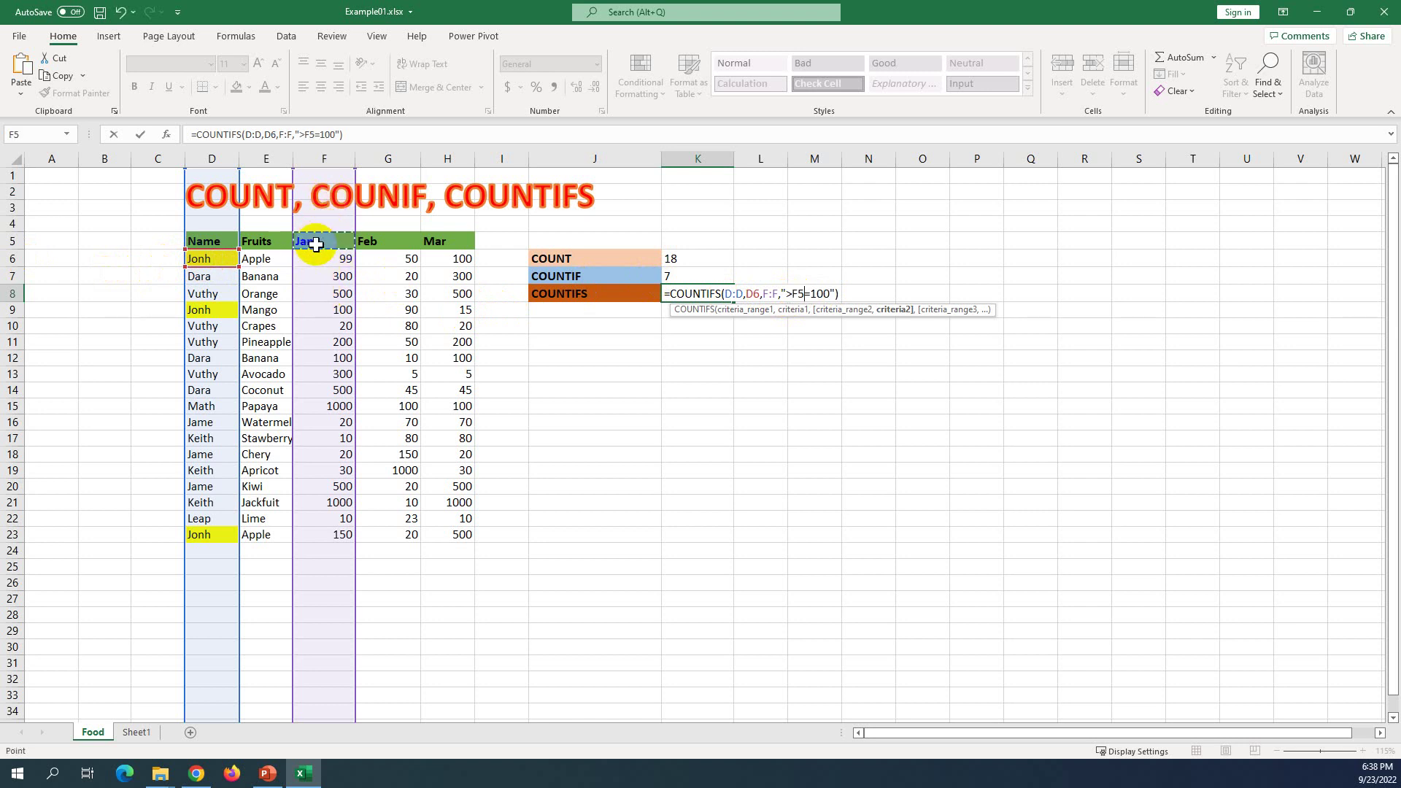
key(Return)
click(314, 241)
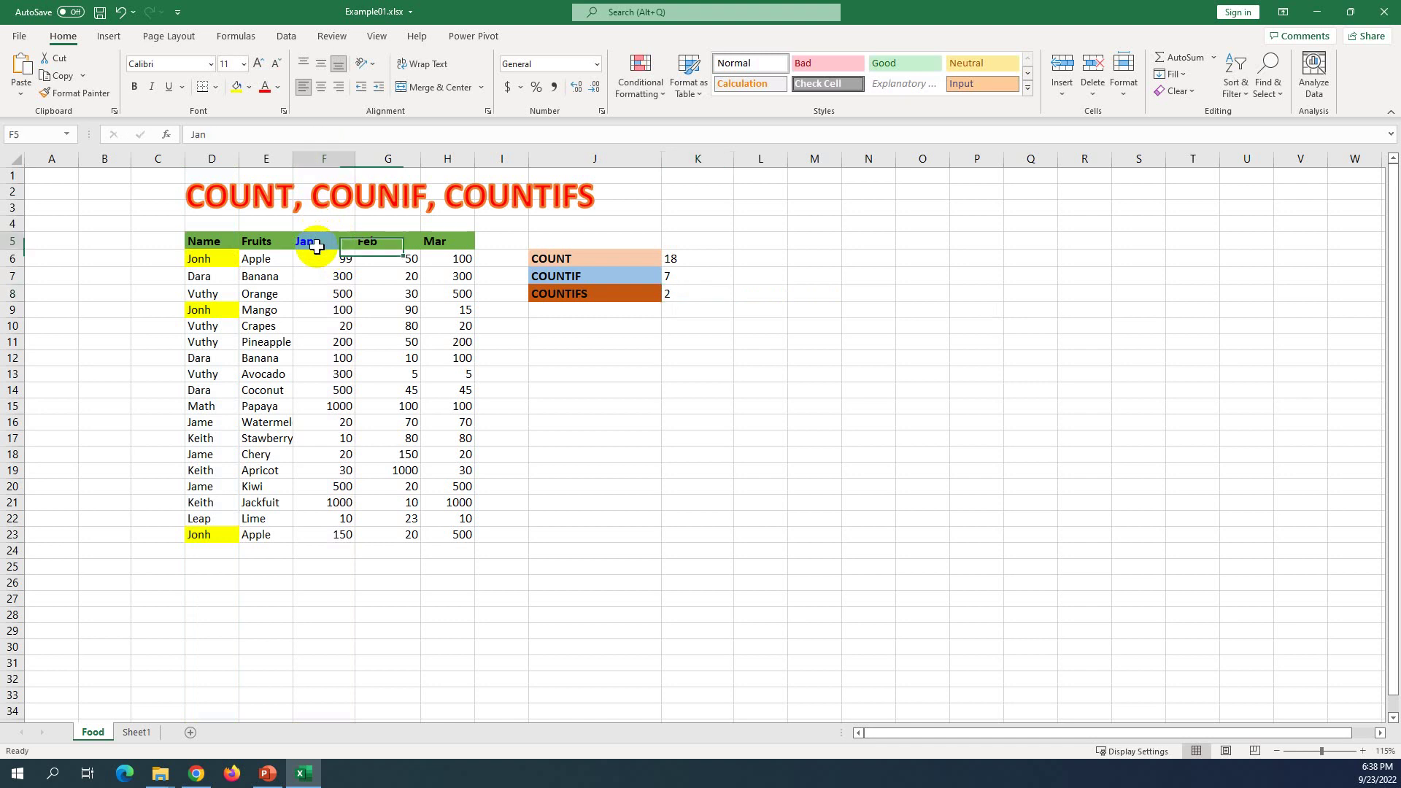
Step: Reopen the COUNTIFS formula in K8 and compare its criteria with the Jan values of the highlighted rows in F9 and F23
double_click(691, 295)
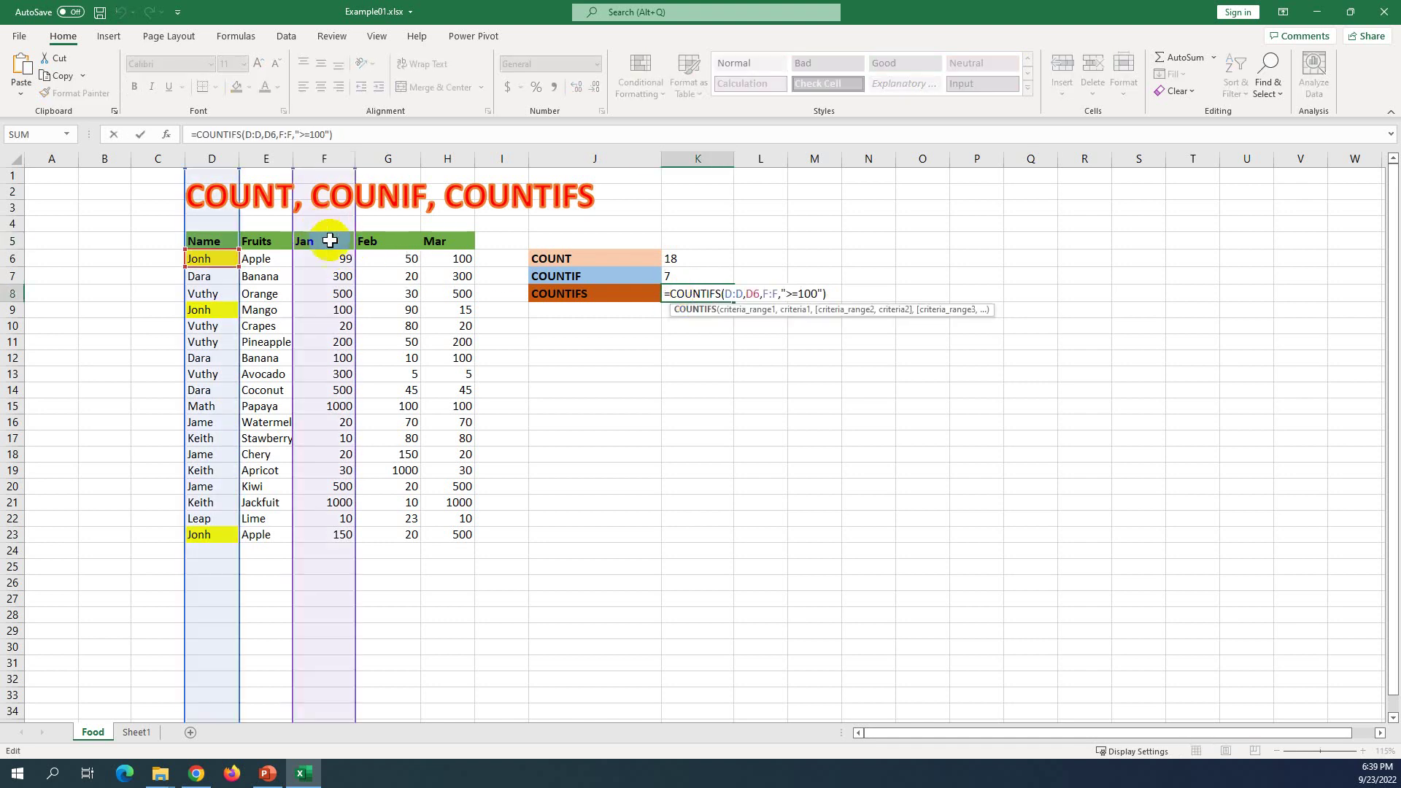
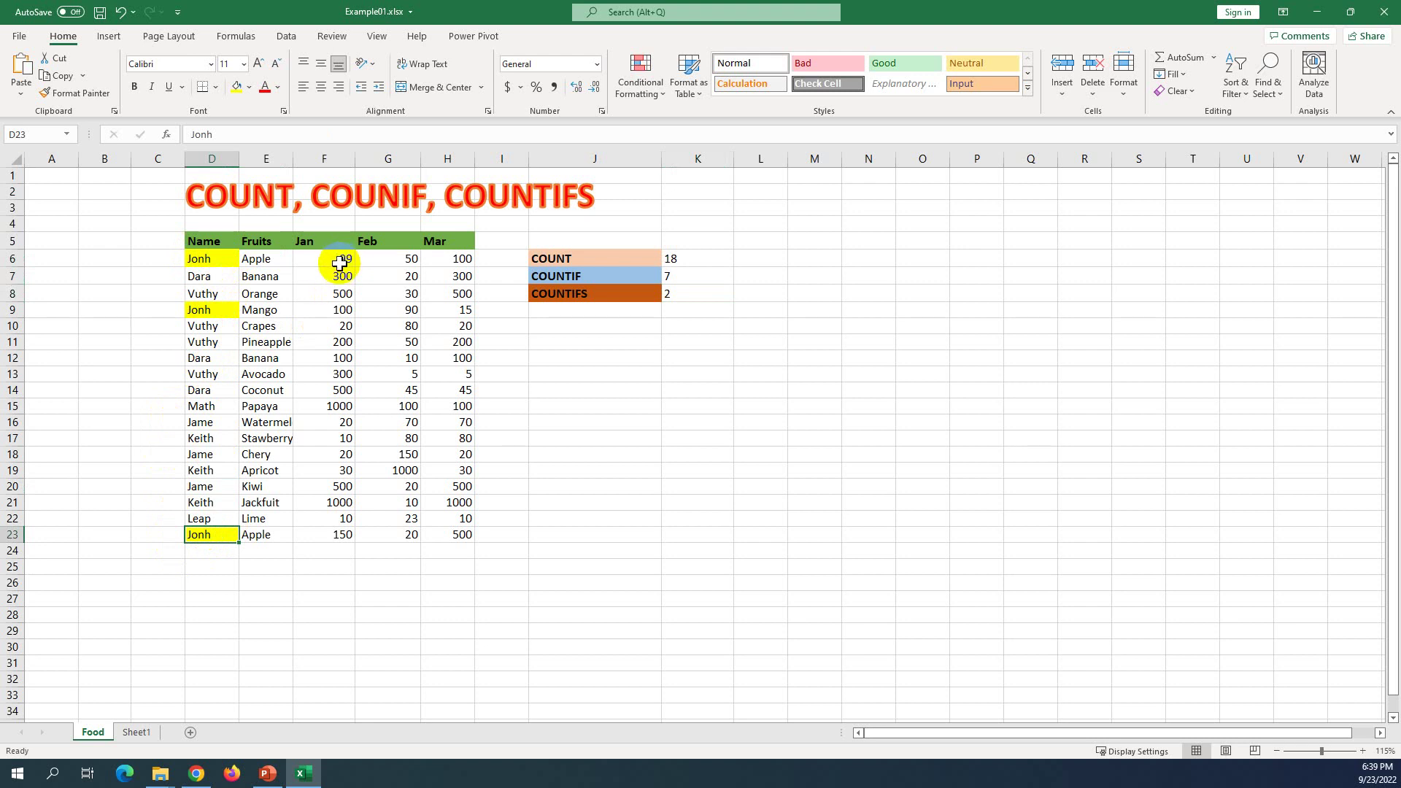
click(335, 309)
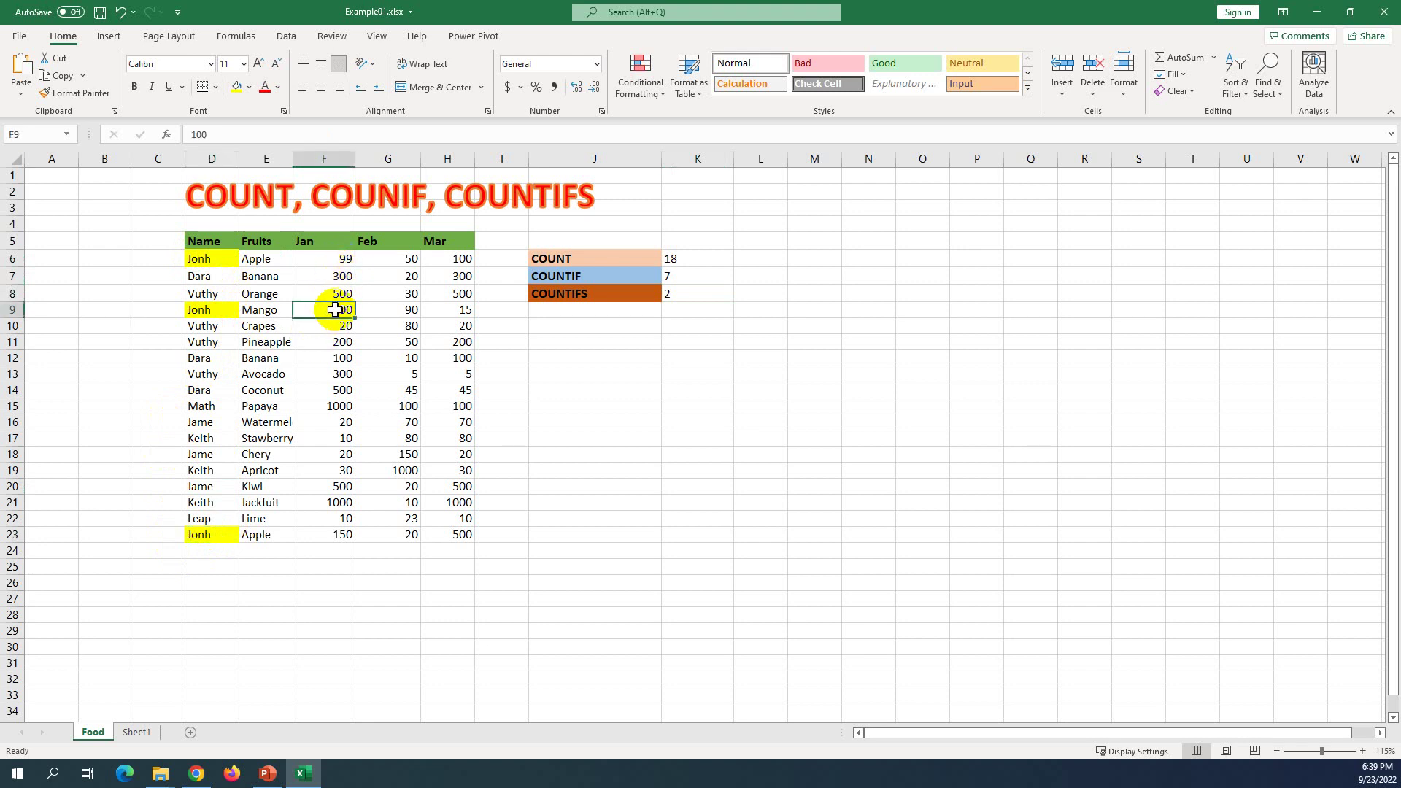
click(333, 537)
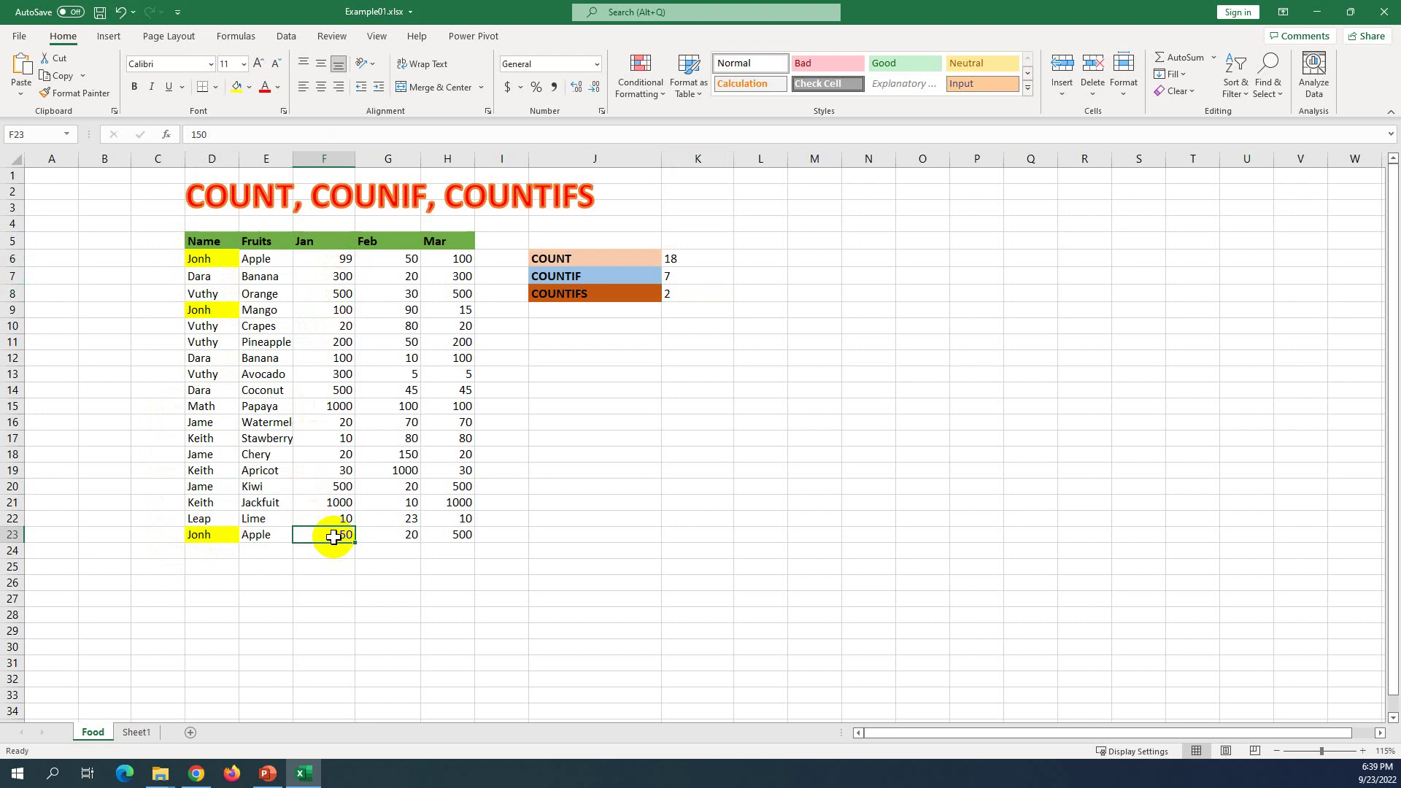
click(338, 309)
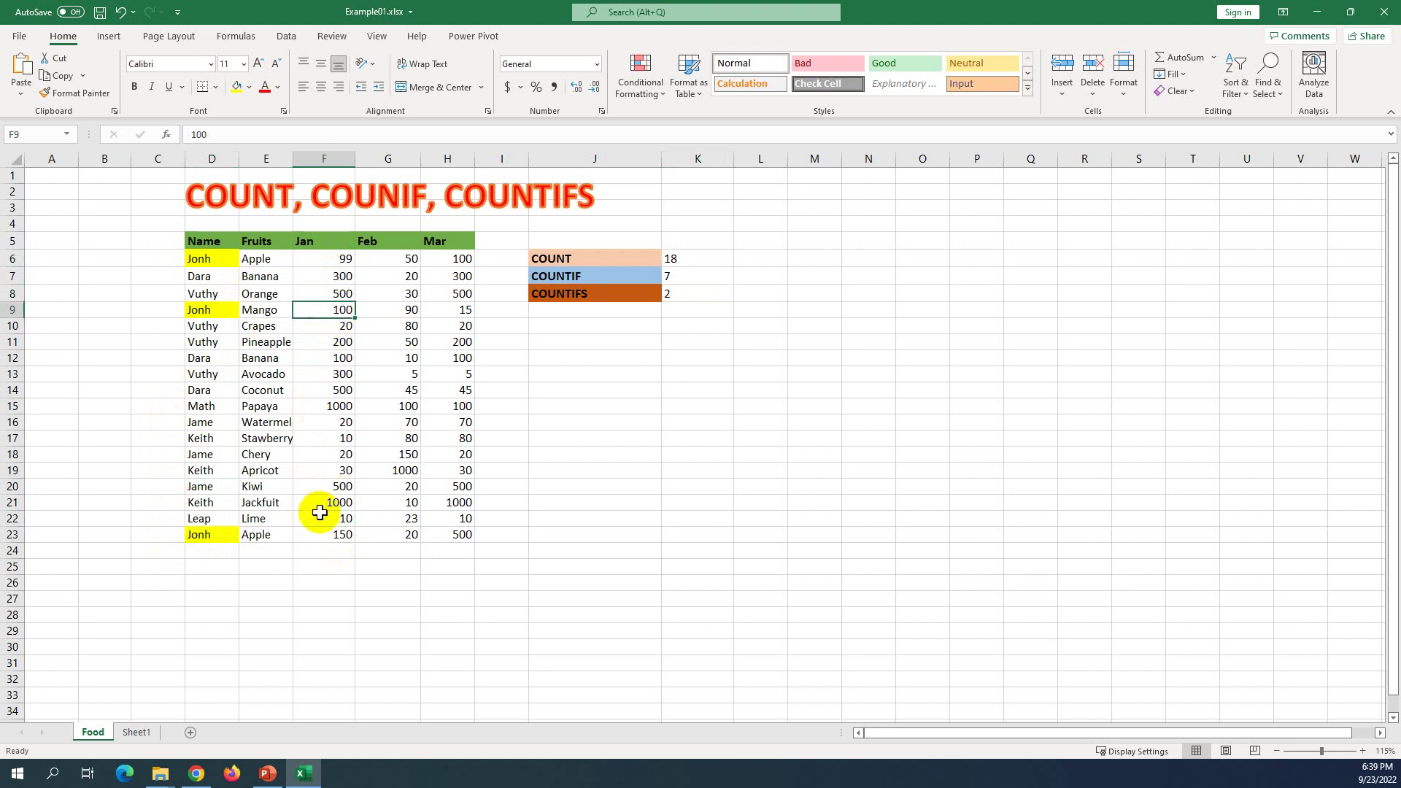
click(333, 539)
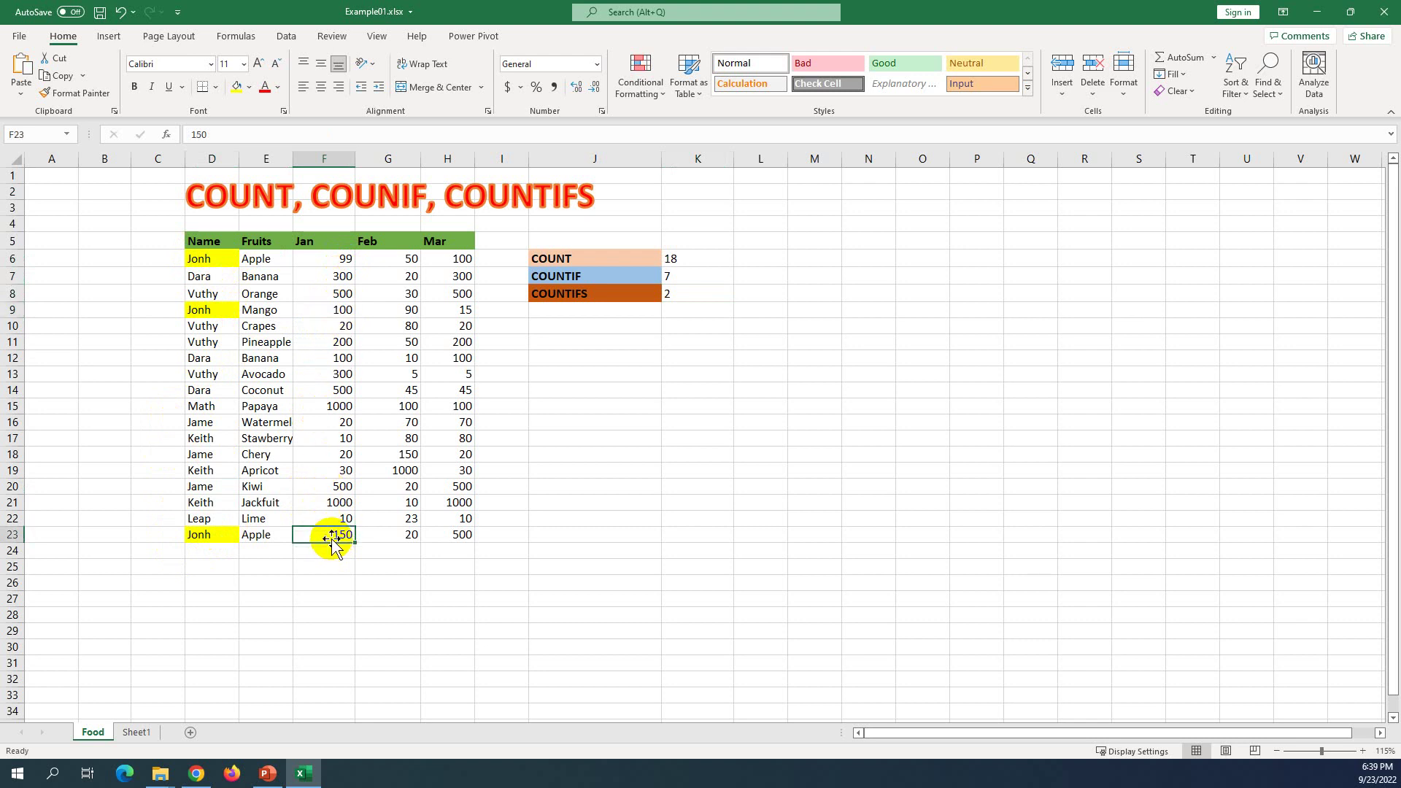
click(333, 307)
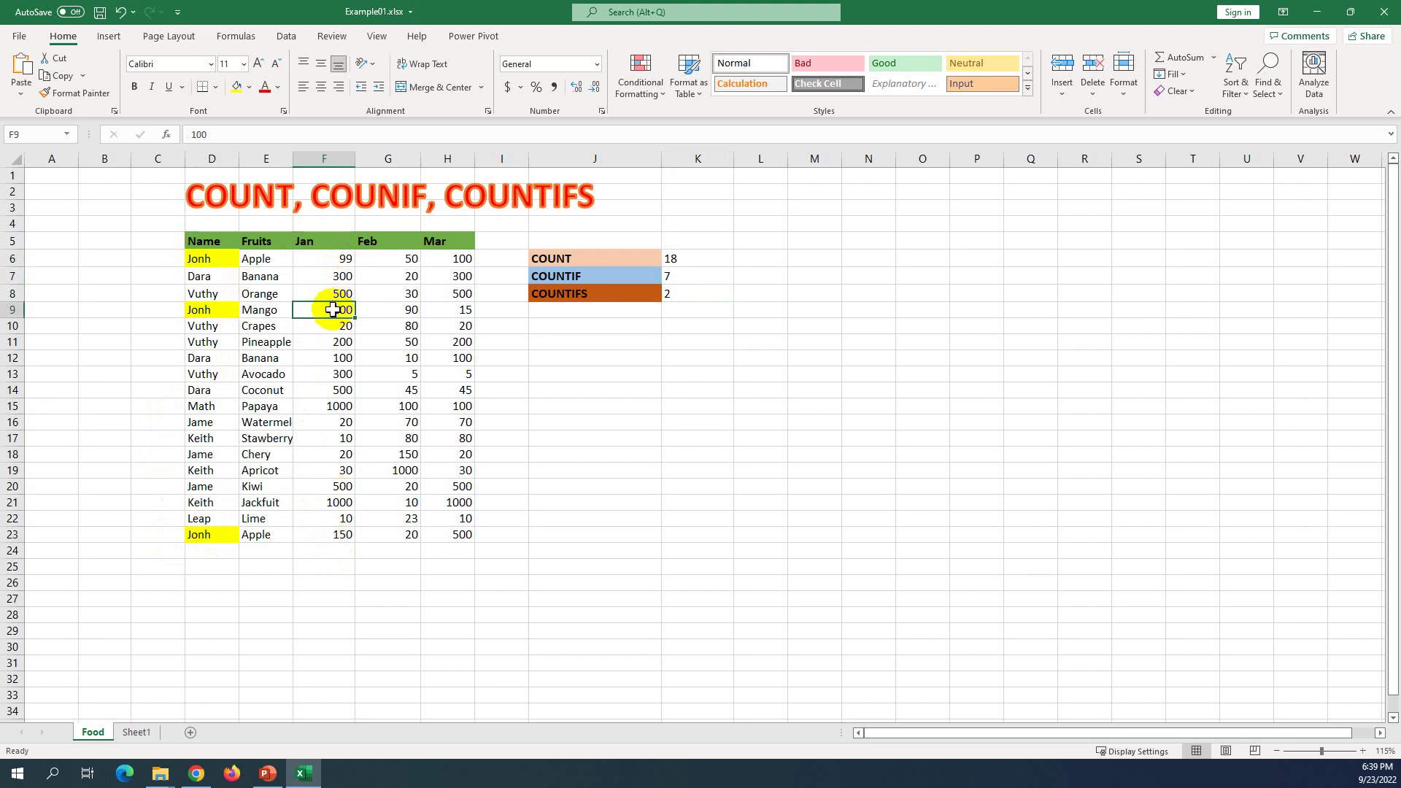
Step: Set the Jan value for Mango in F9 to 98 and compare the COUNTIFS result in K8 with column F
double_click(334, 309)
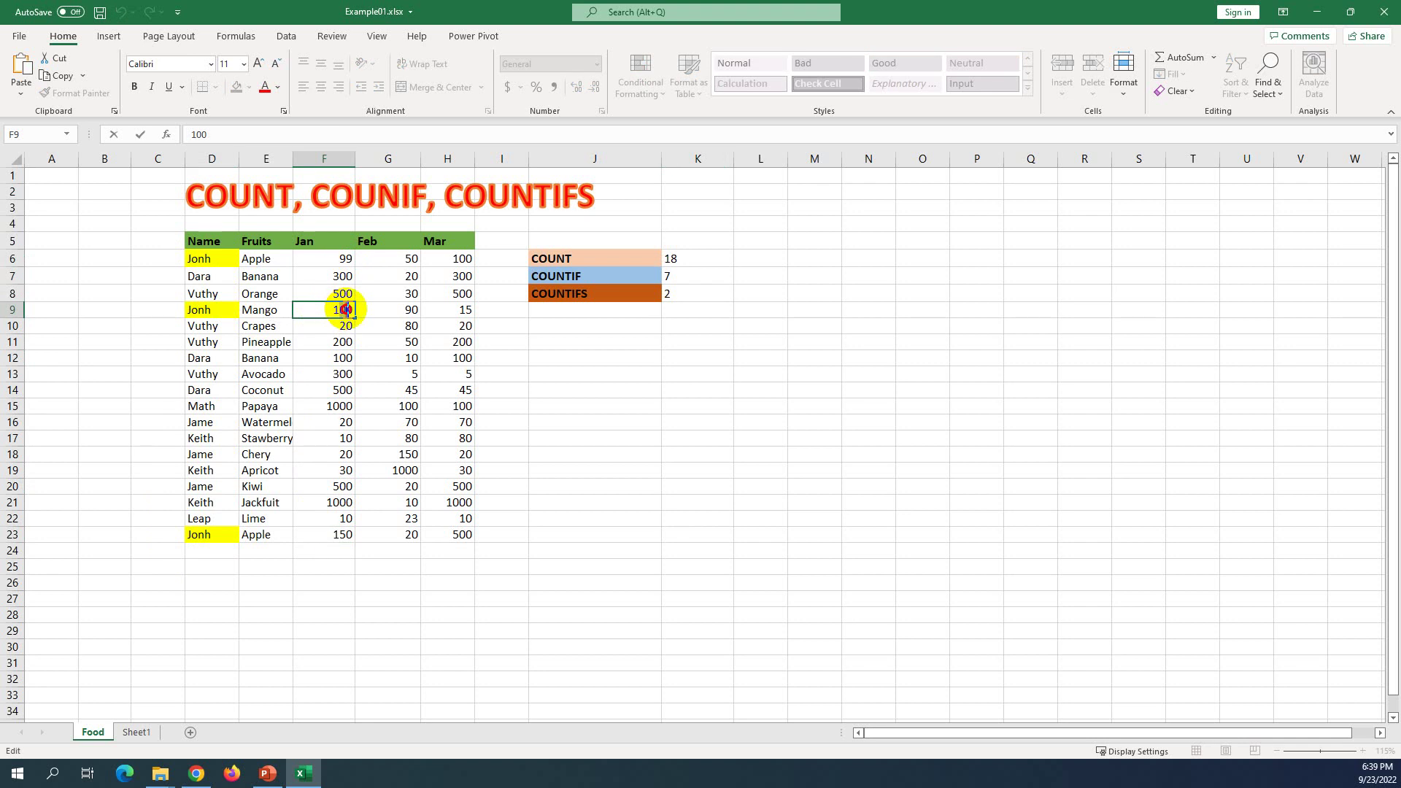
double_click(355, 309)
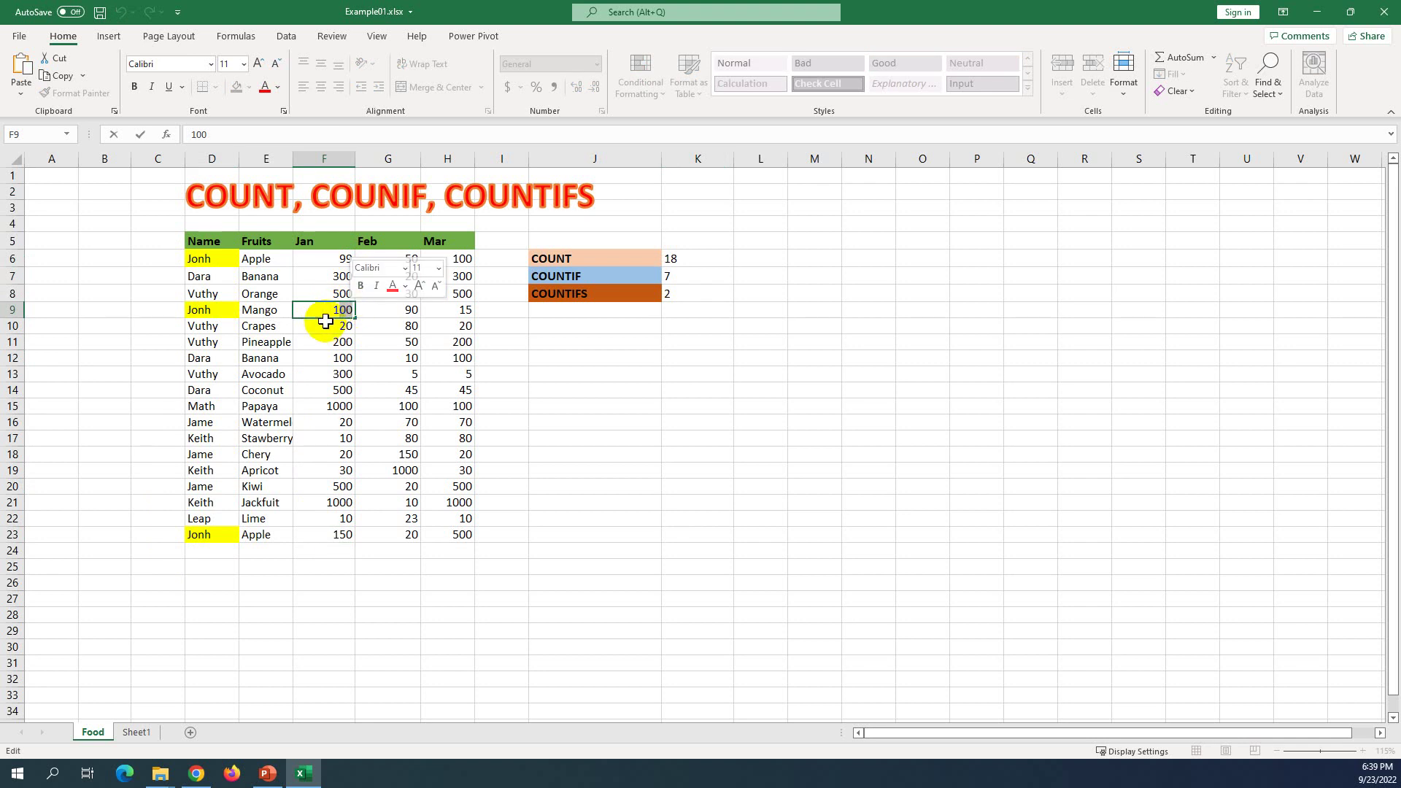
text(19)
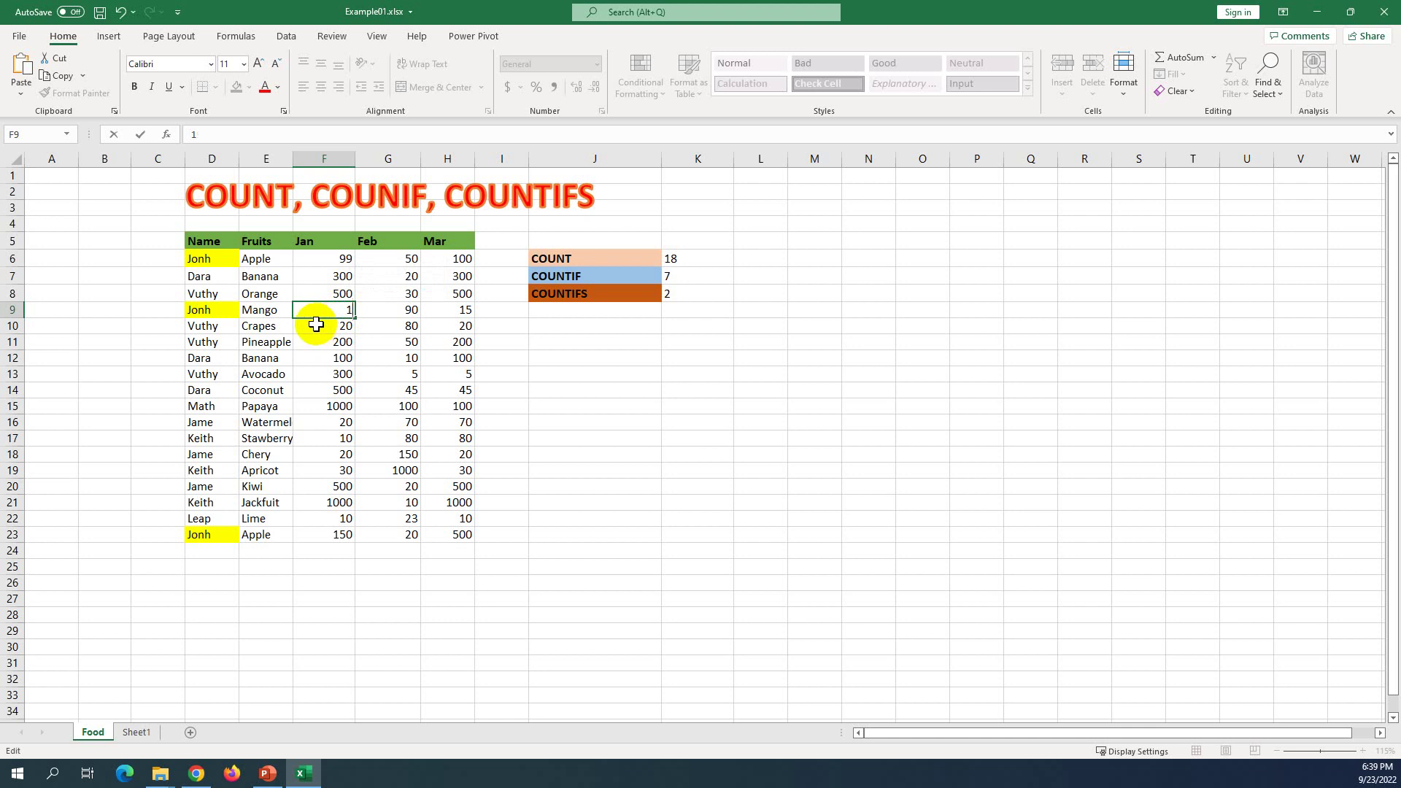
key(BackSpace)
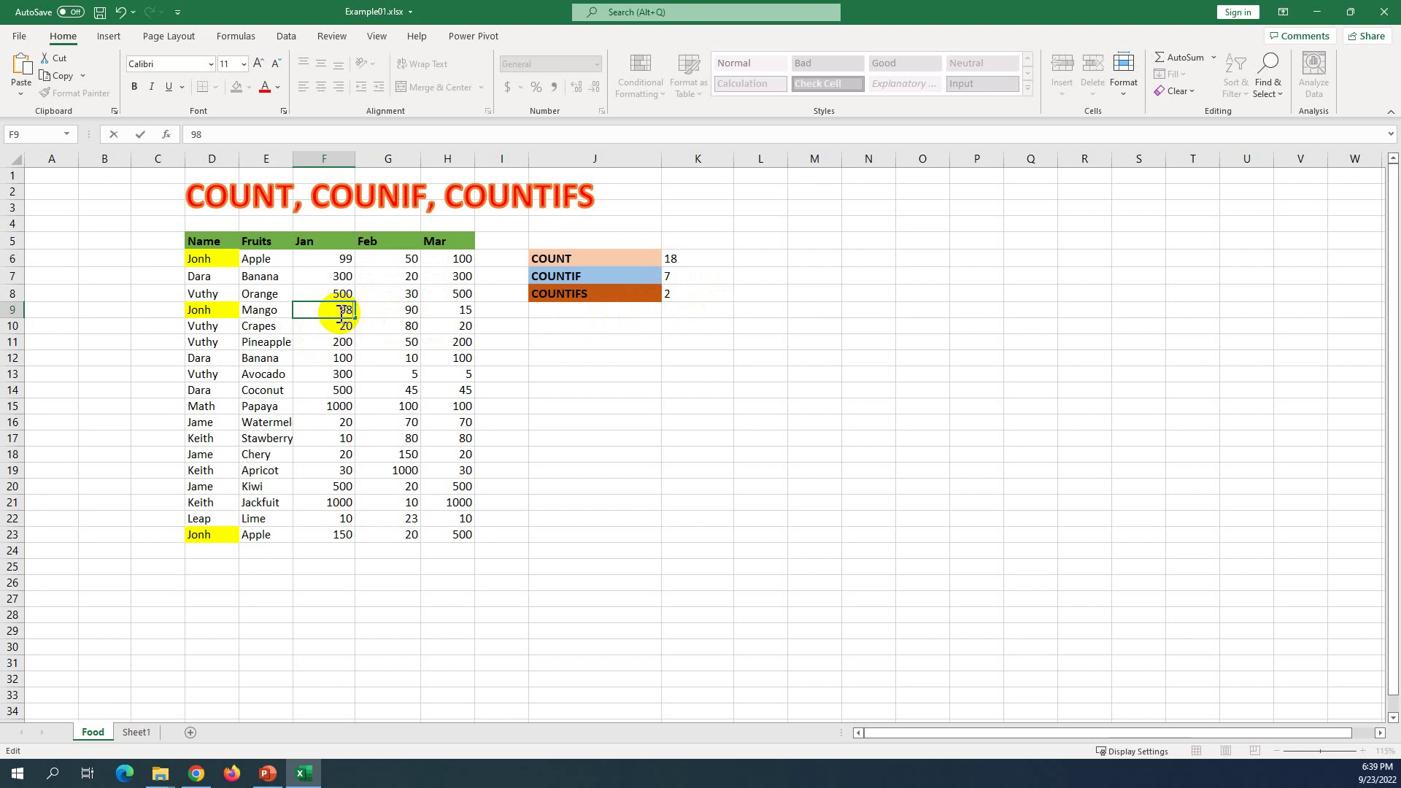
key(Return)
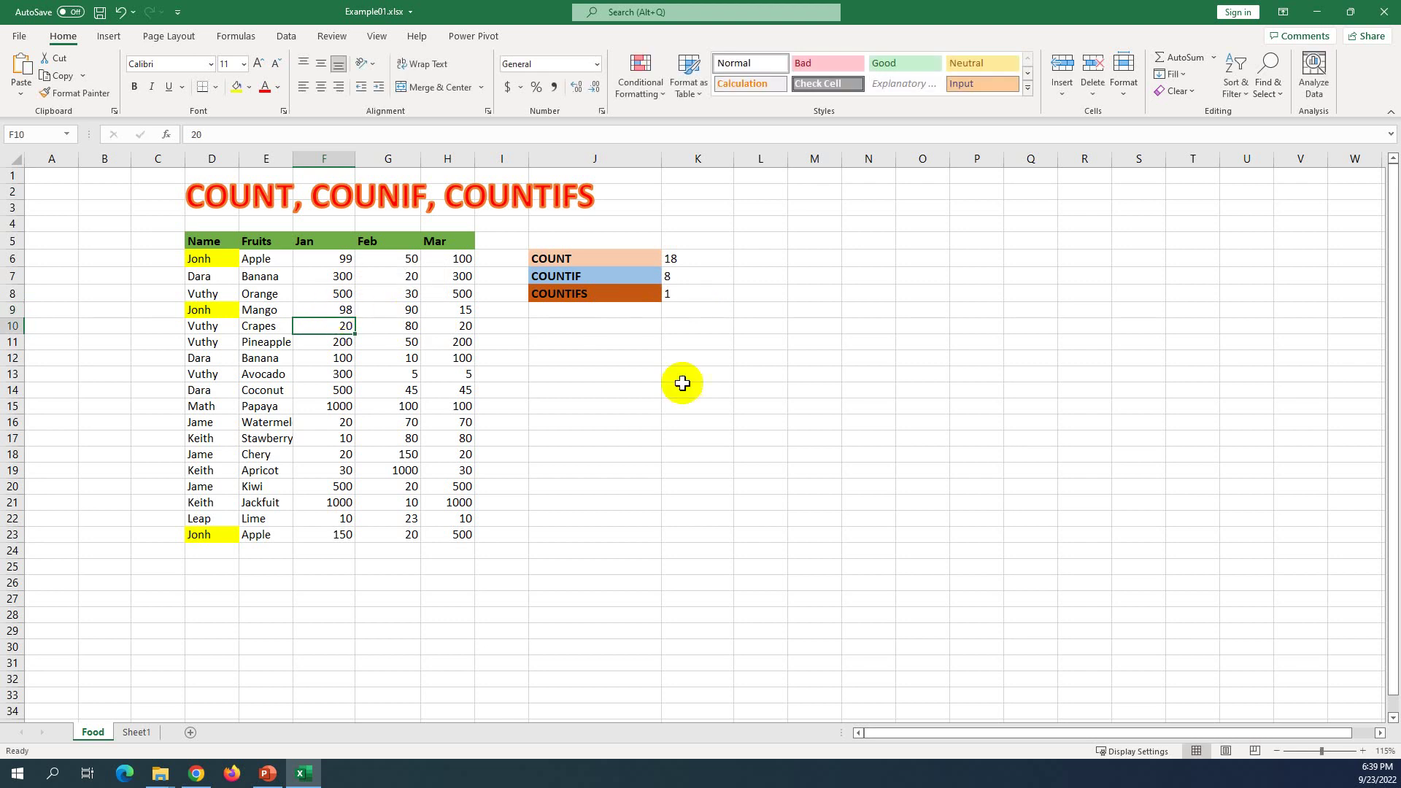
click(679, 299)
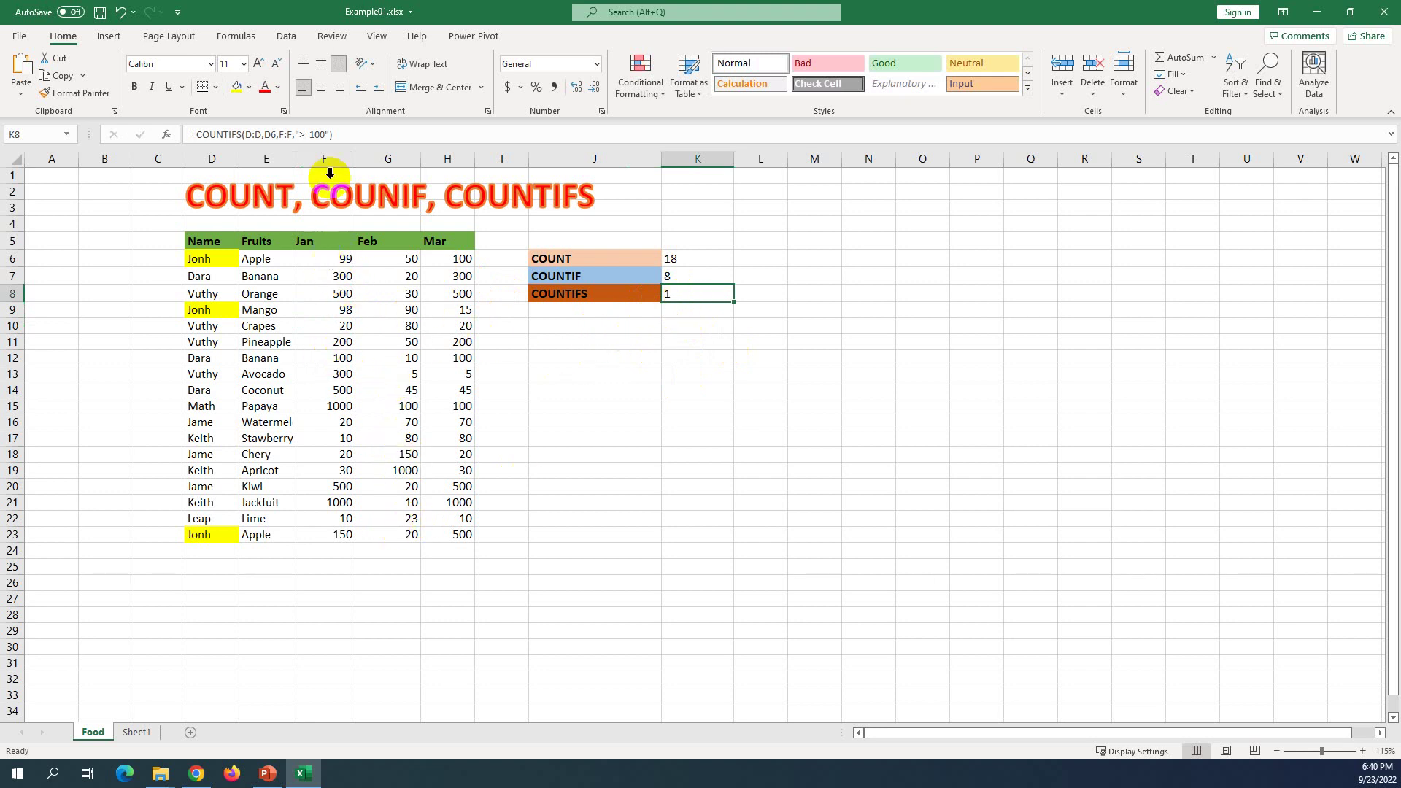
click(325, 150)
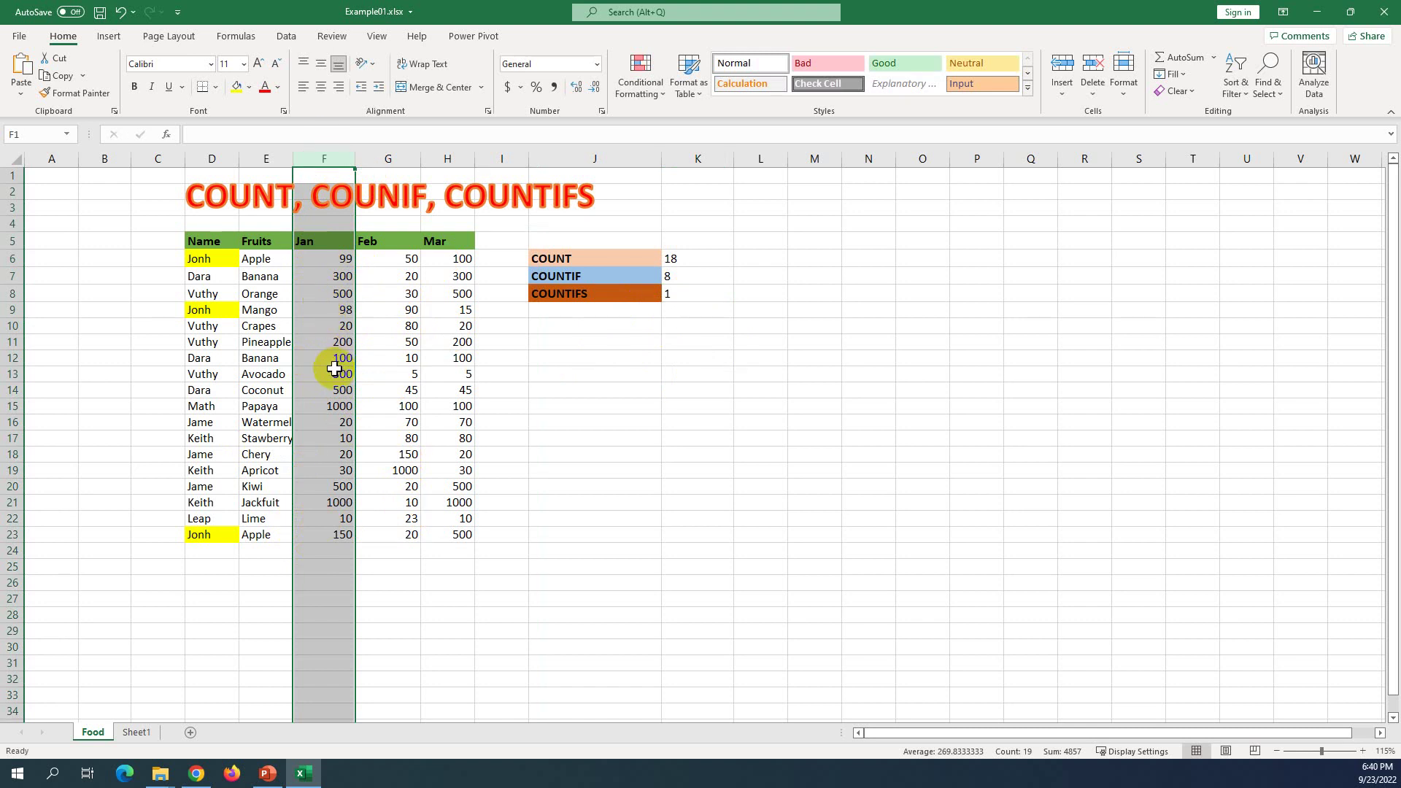
click(333, 534)
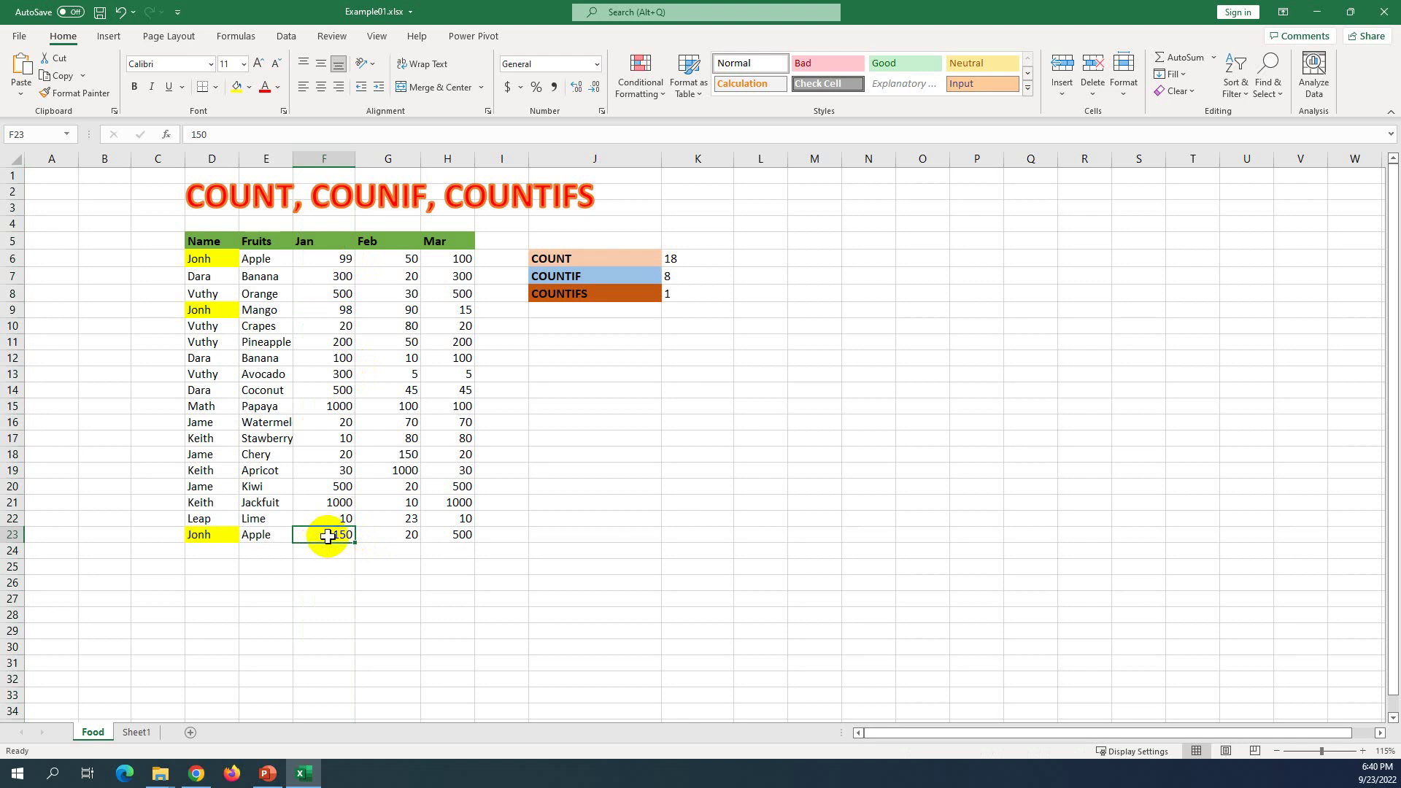
Step: Set the Jan value for Apple in F6 to 101 and check the COUNTIFS result in K8 against F6 and F23
double_click(334, 259)
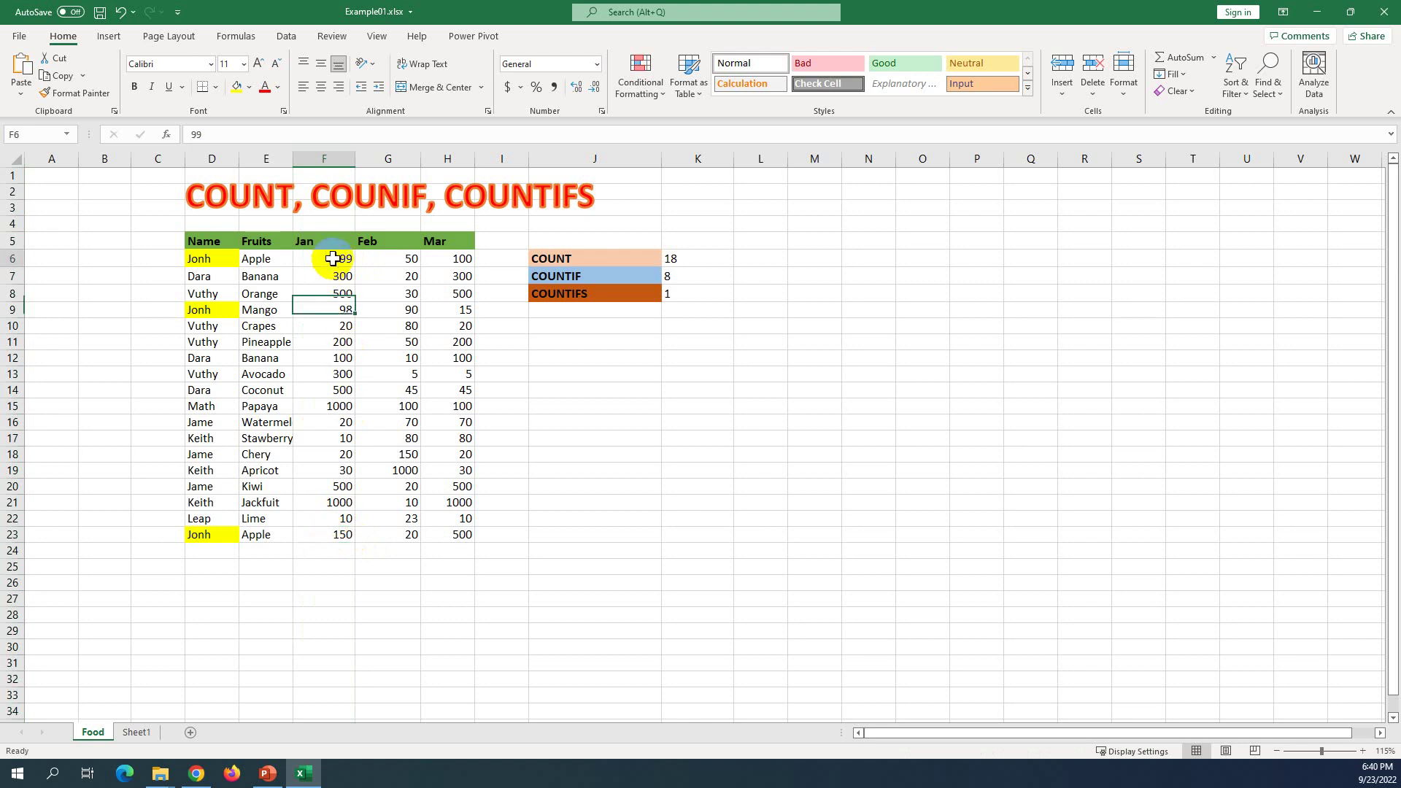
drag(334, 258, 288, 275)
text(101)
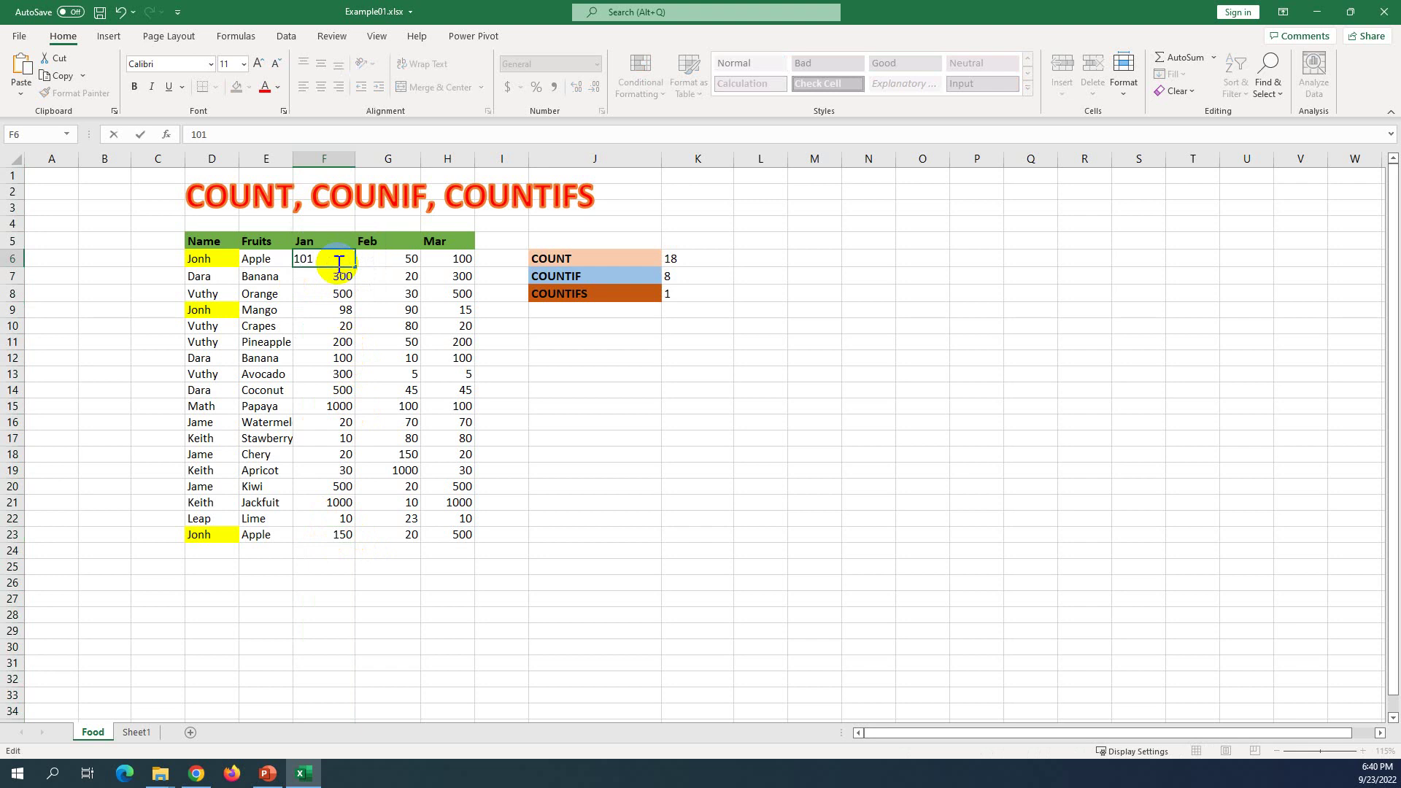
key(Return)
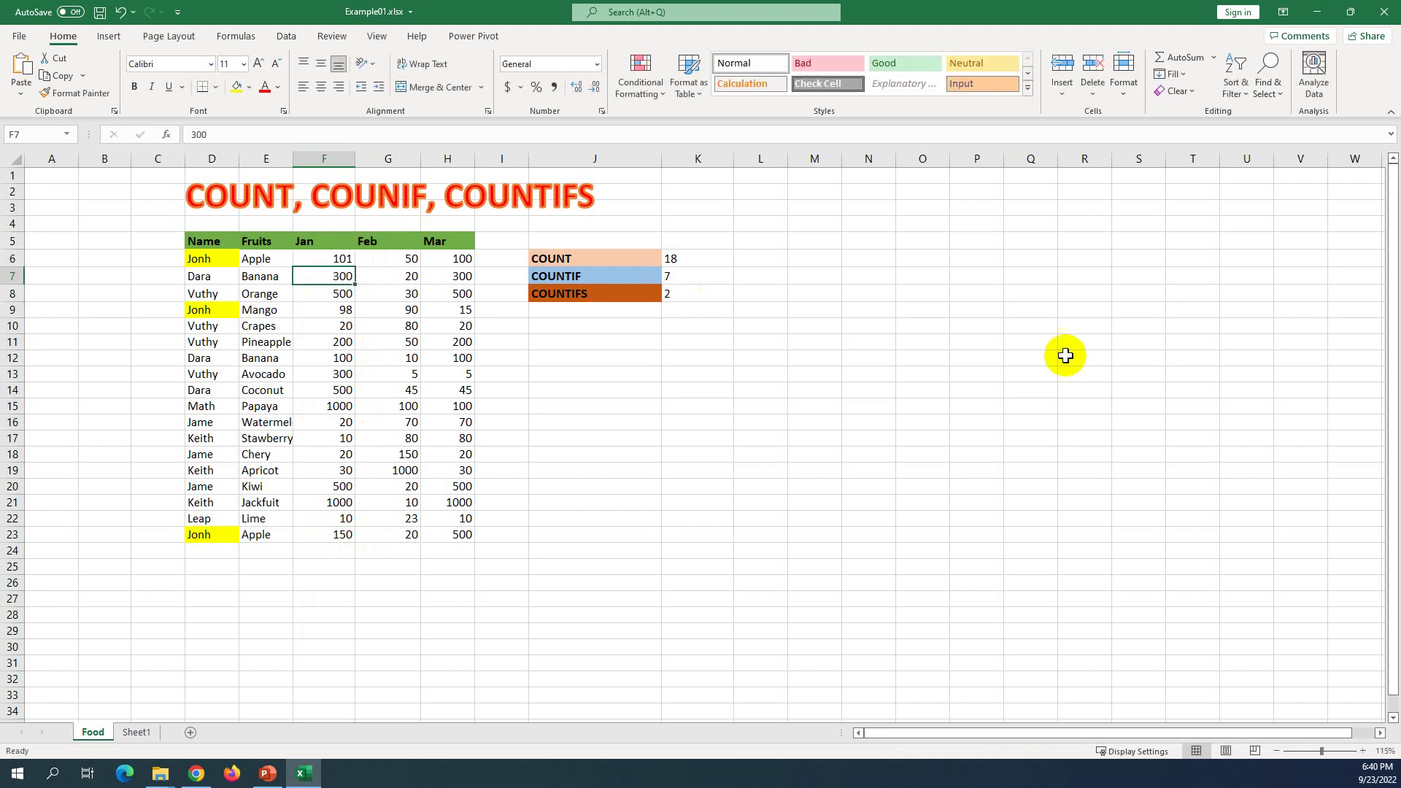
click(676, 299)
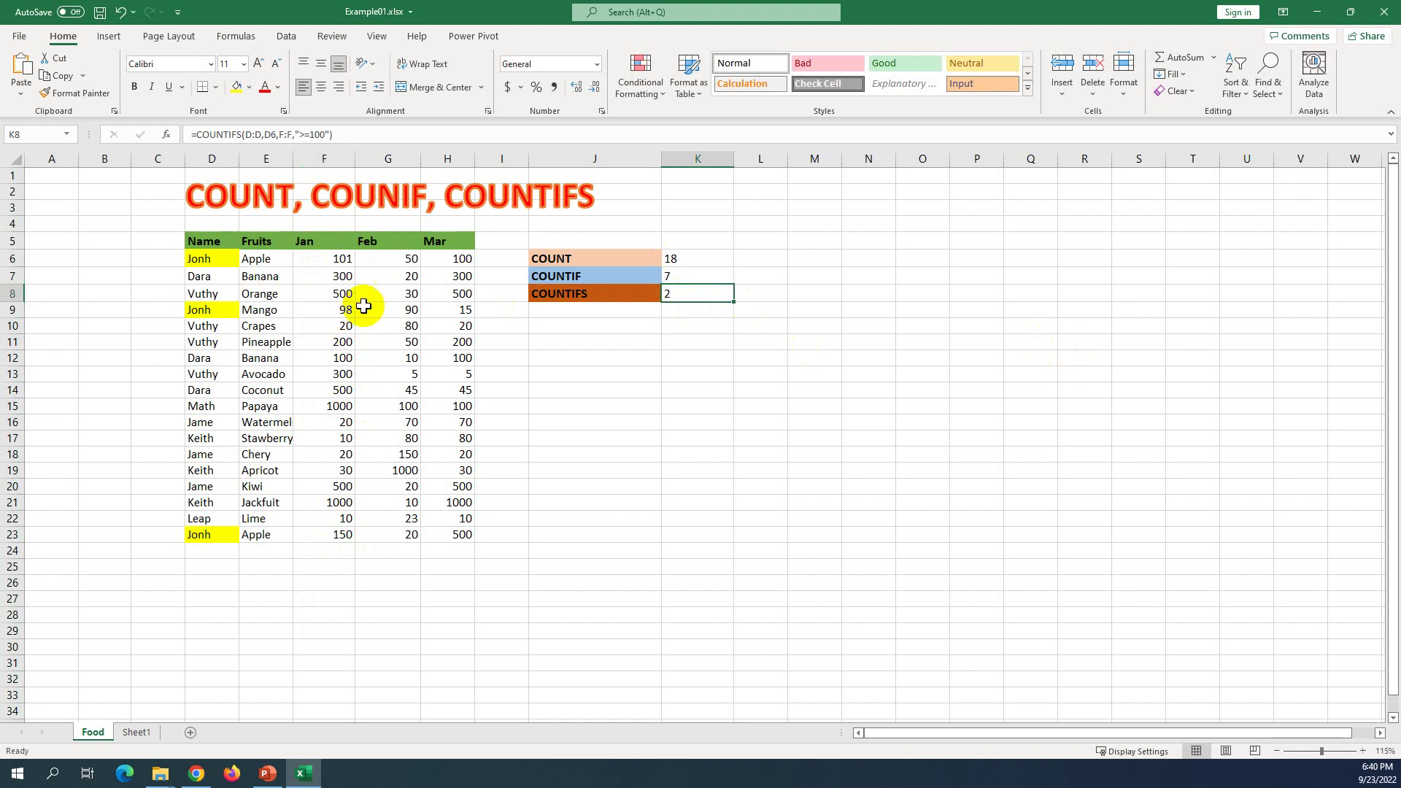
click(334, 260)
click(329, 538)
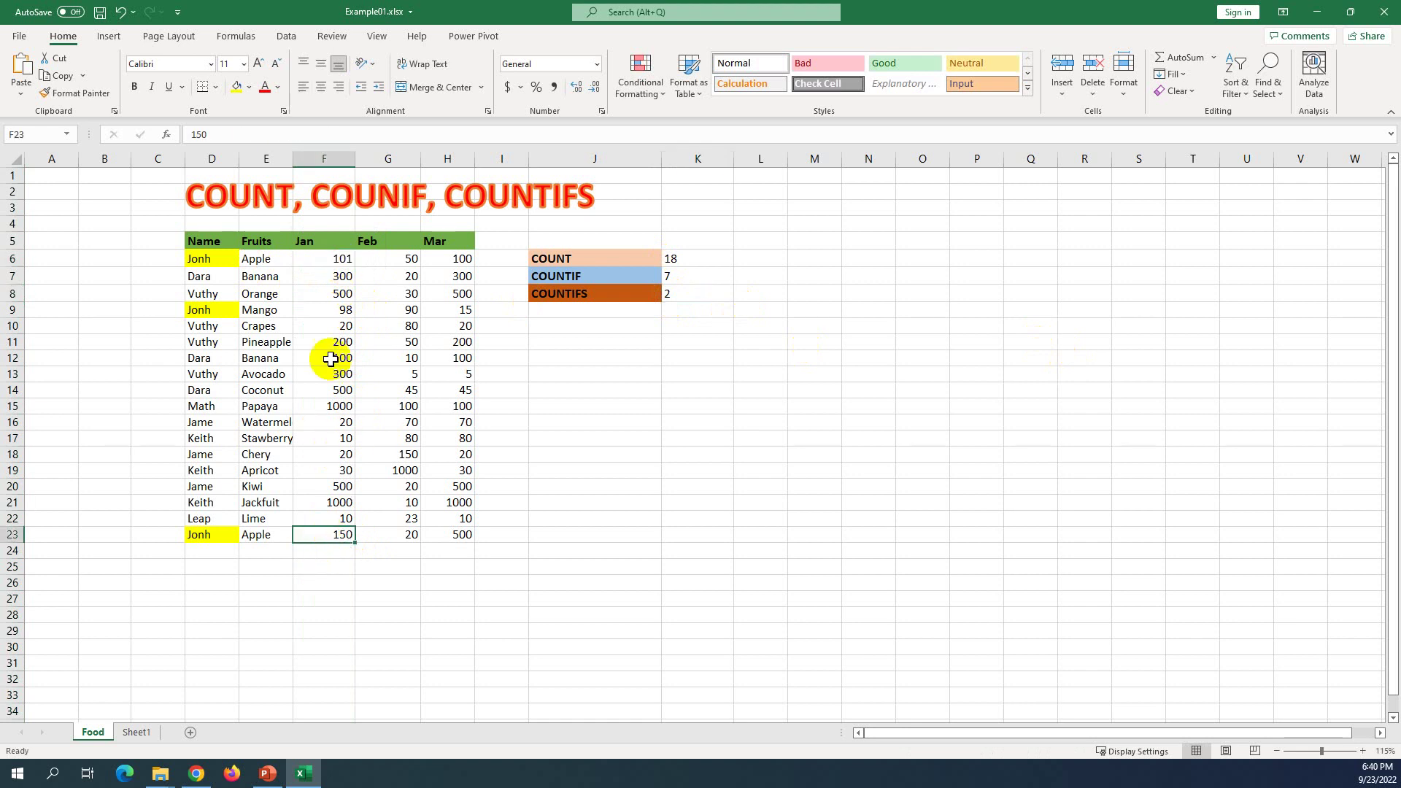
Step: Set the Jan value for Mango in F9 to 100 and check the COUNTIFS result in K8
click(336, 309)
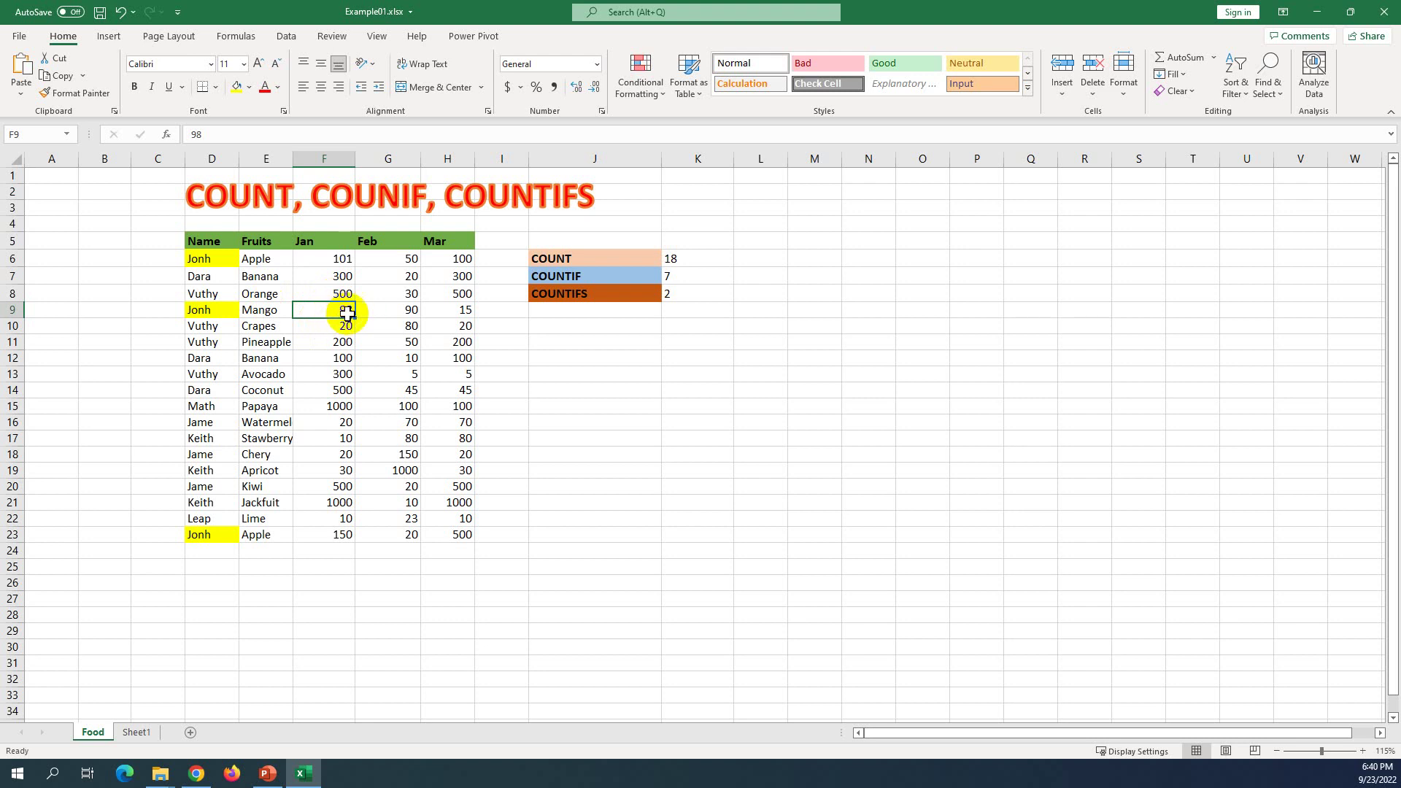
key(BackSpace)
key(BackSpace)
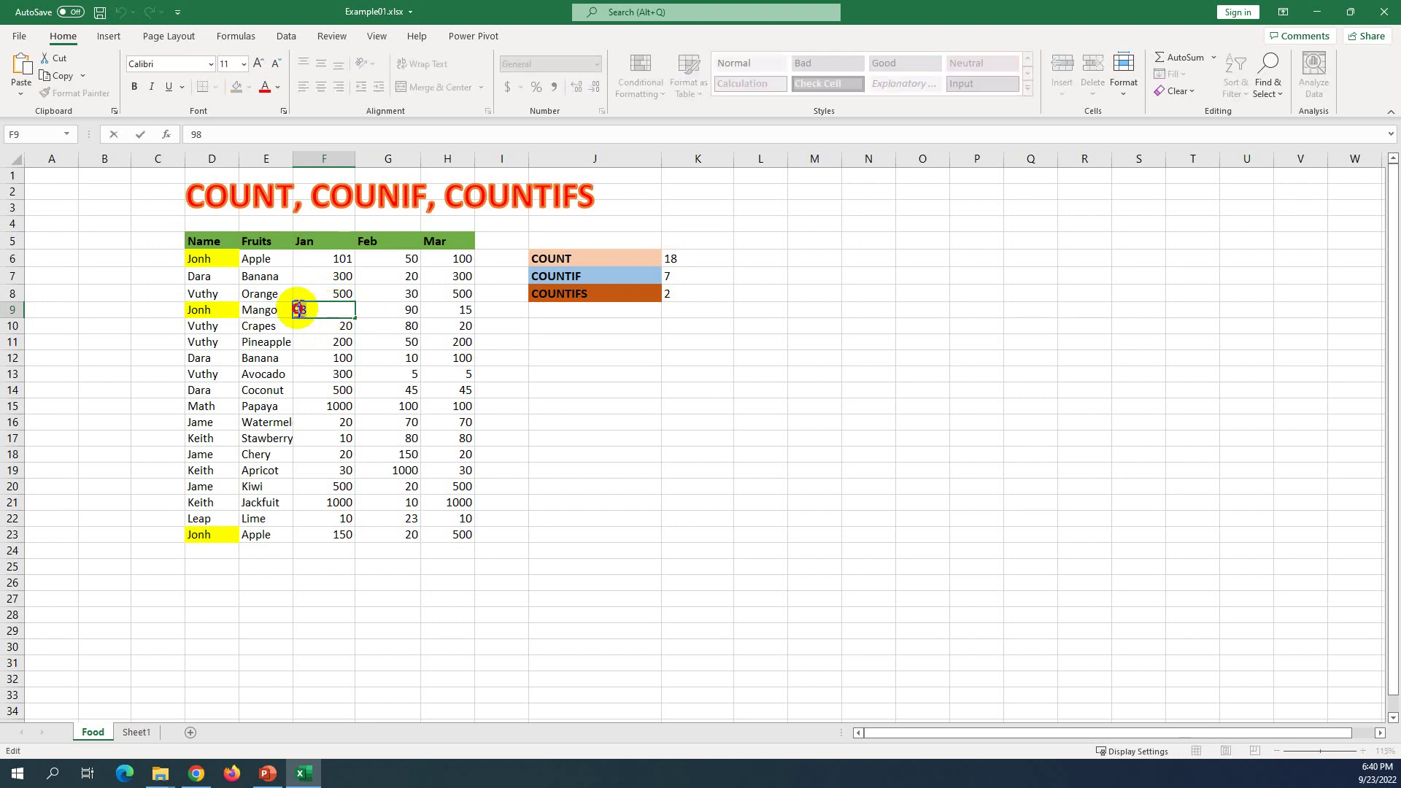
text(100)
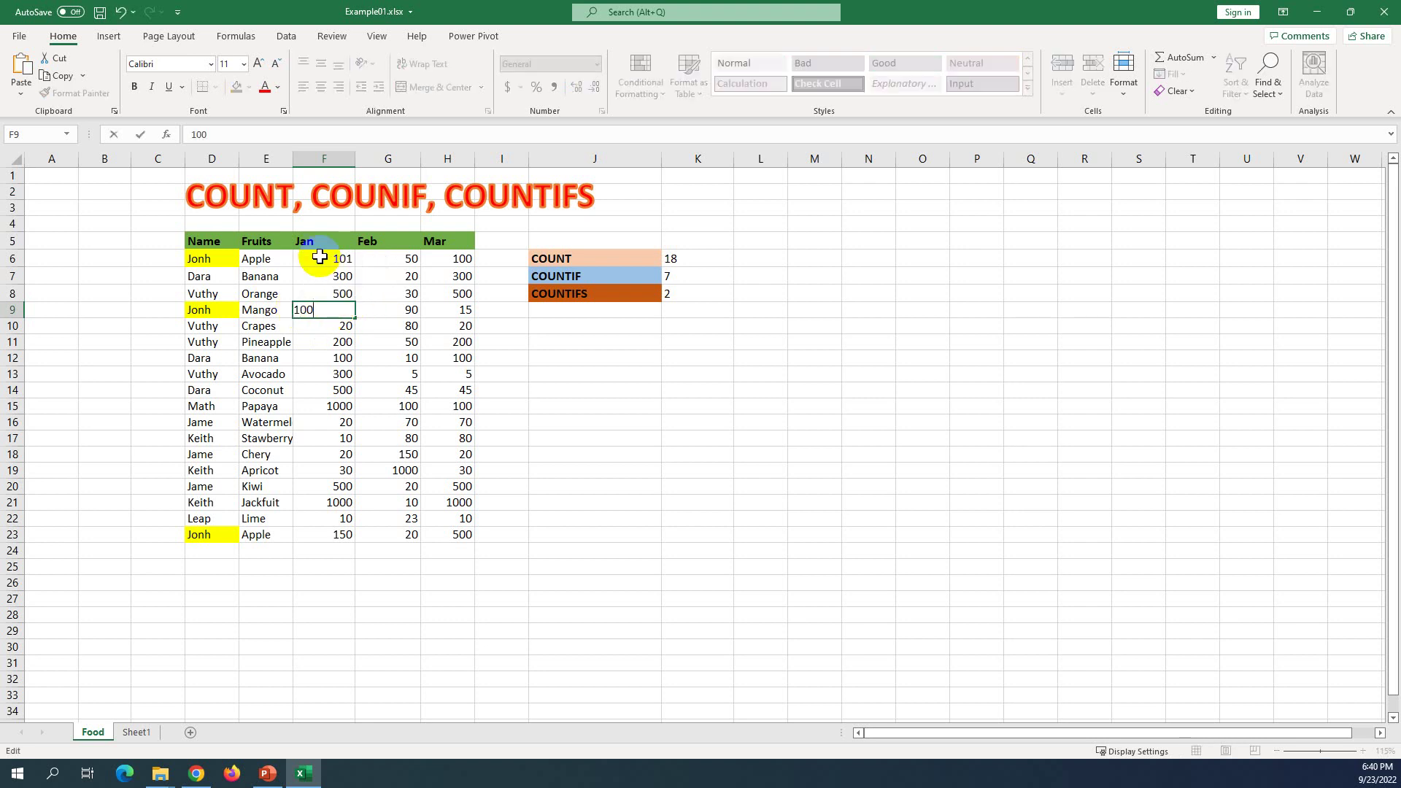
key(Return)
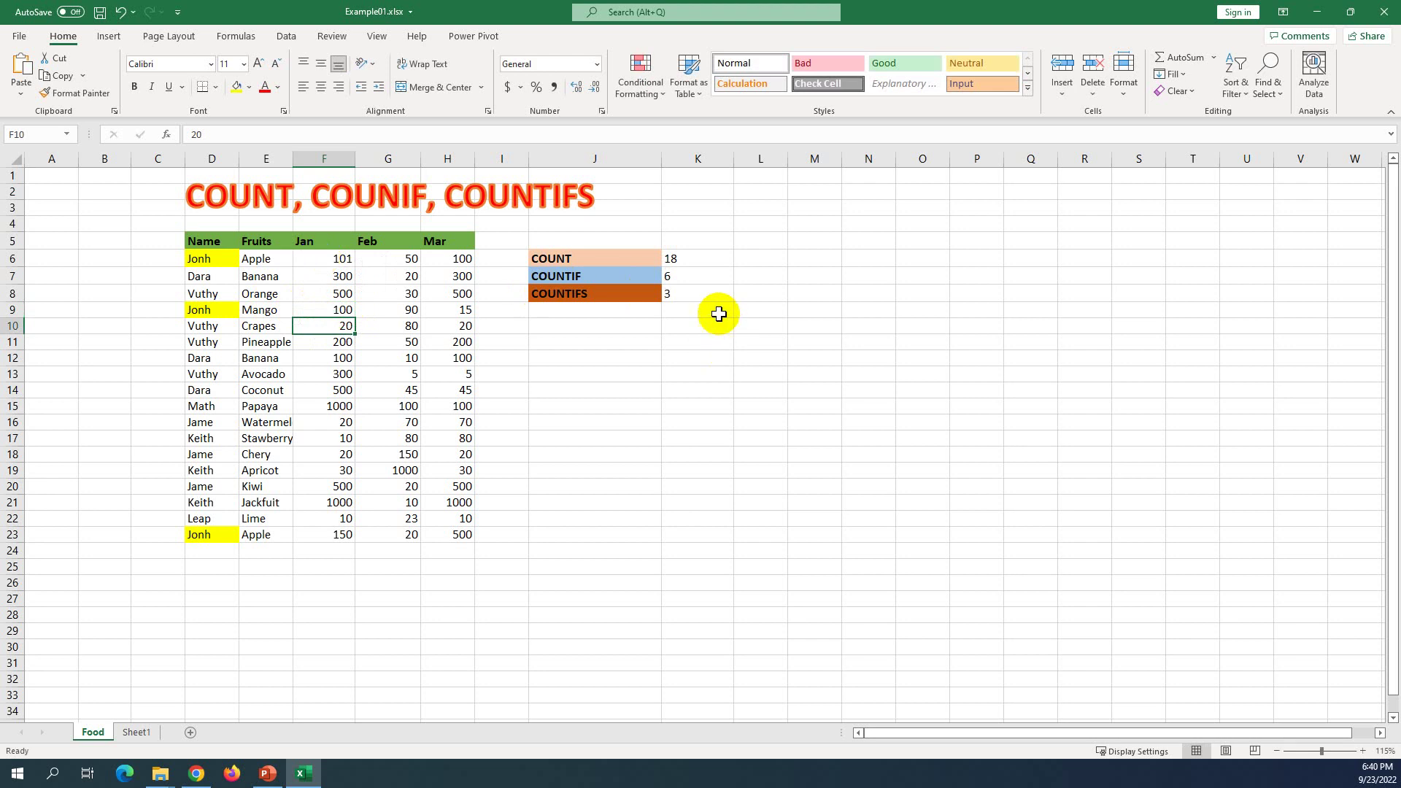
click(669, 294)
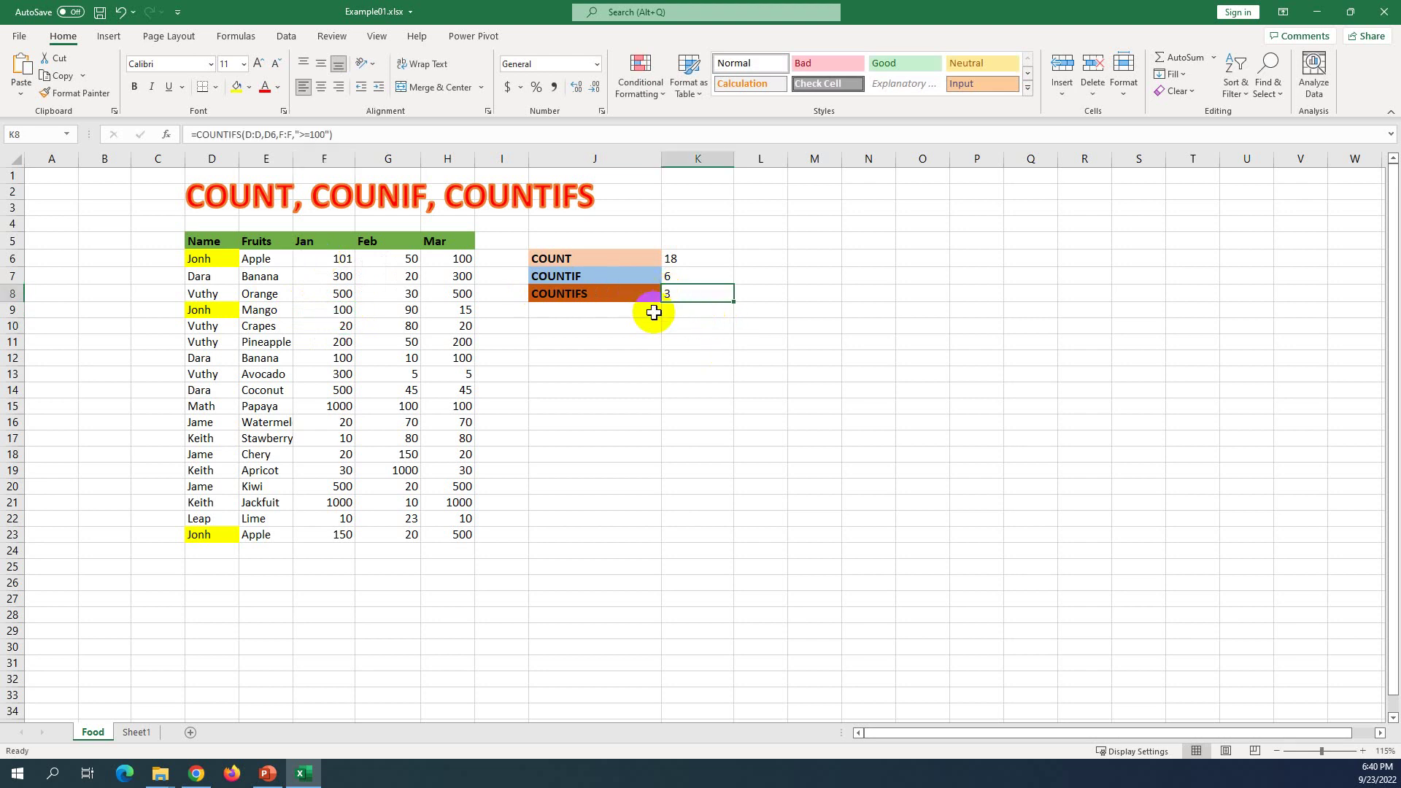
click(600, 276)
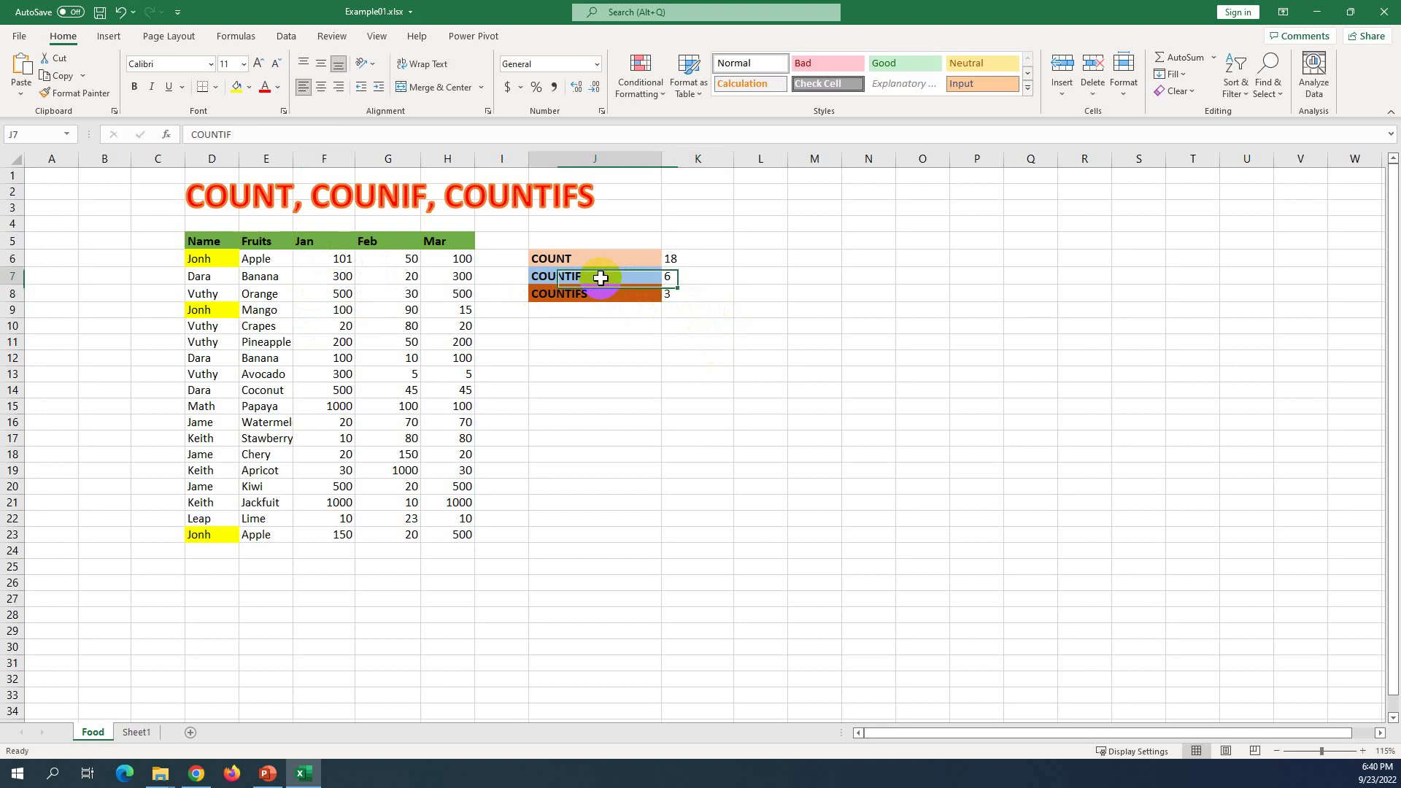
Step: Review the COUNT, COUNTIF and COUNTIFS labels in J6:J8 against the results beside them
click(597, 298)
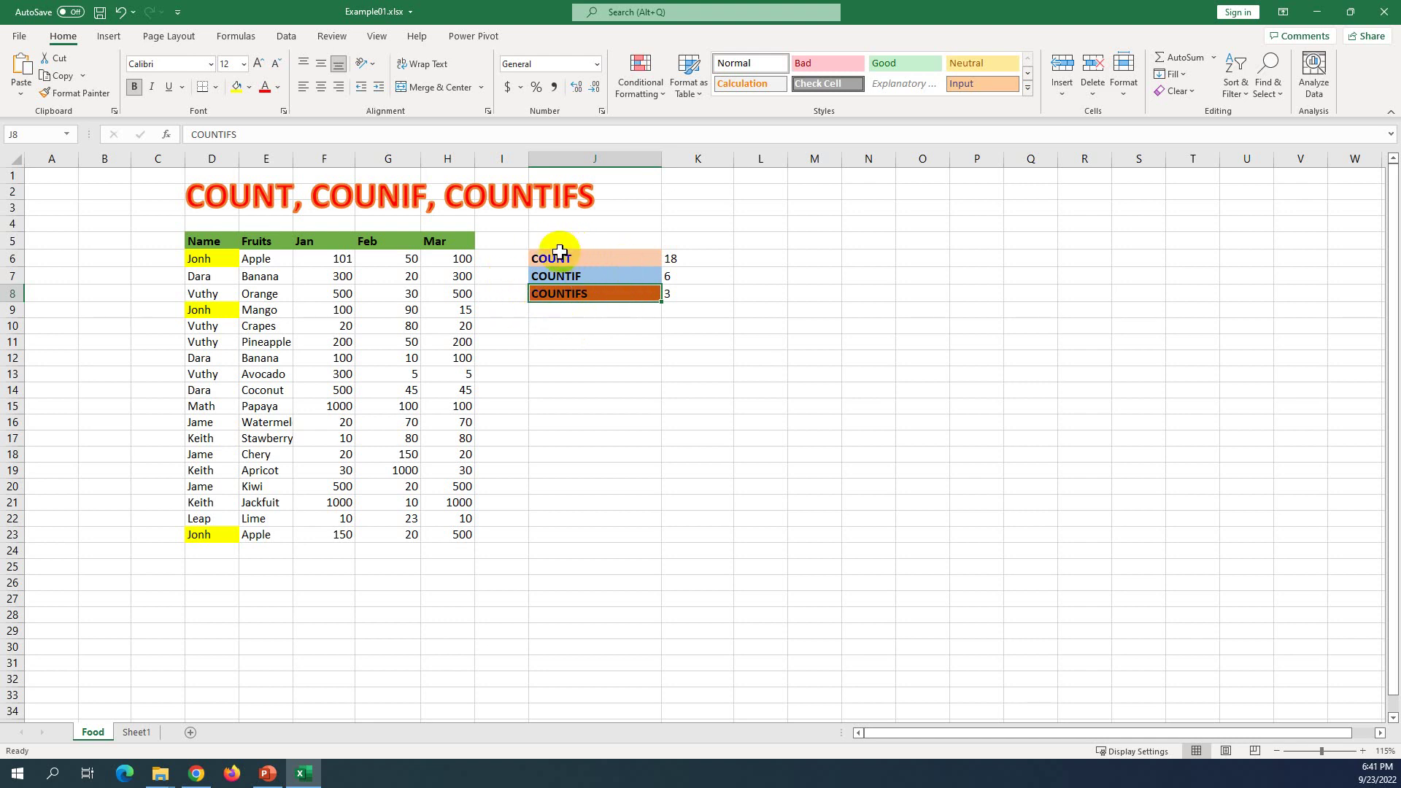
click(605, 257)
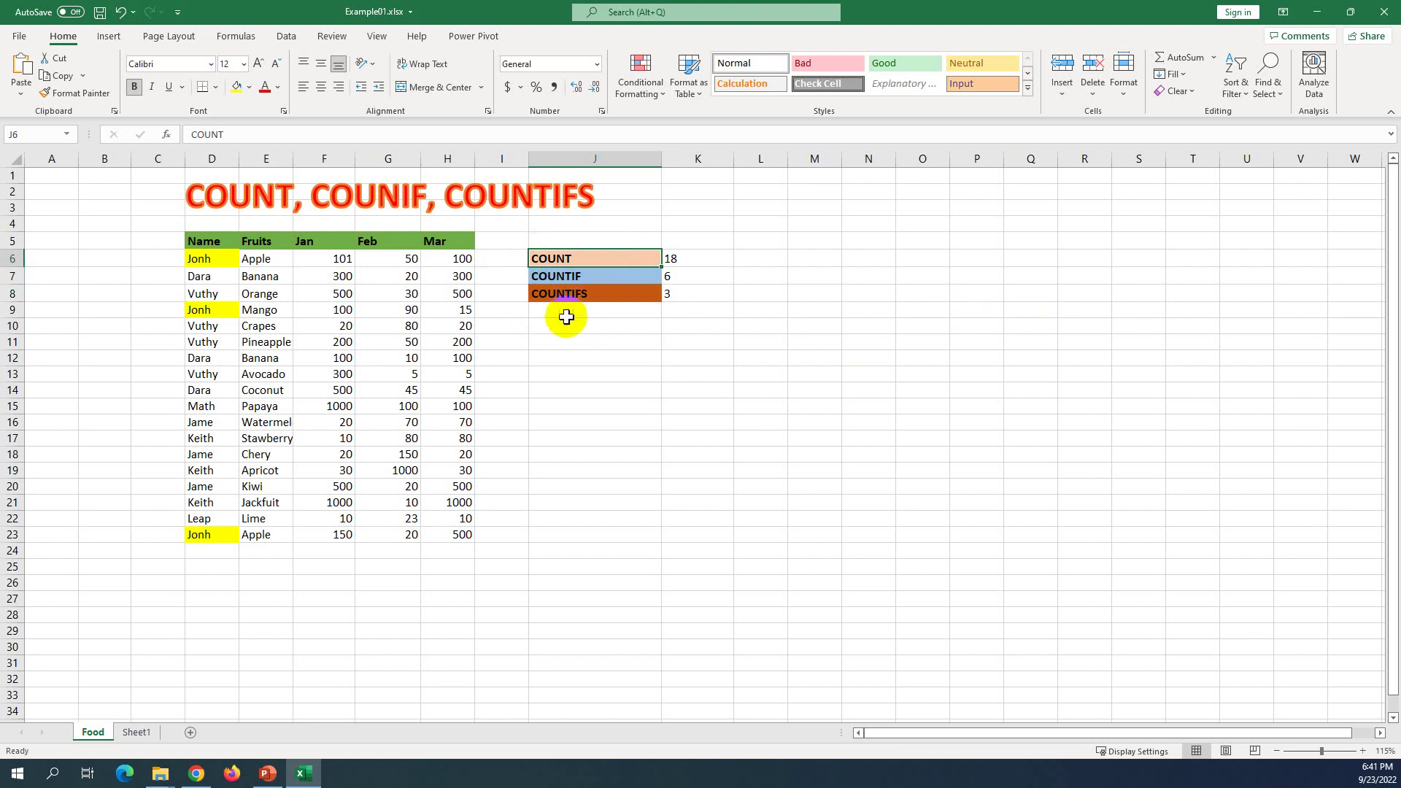
drag(632, 326, 650, 258)
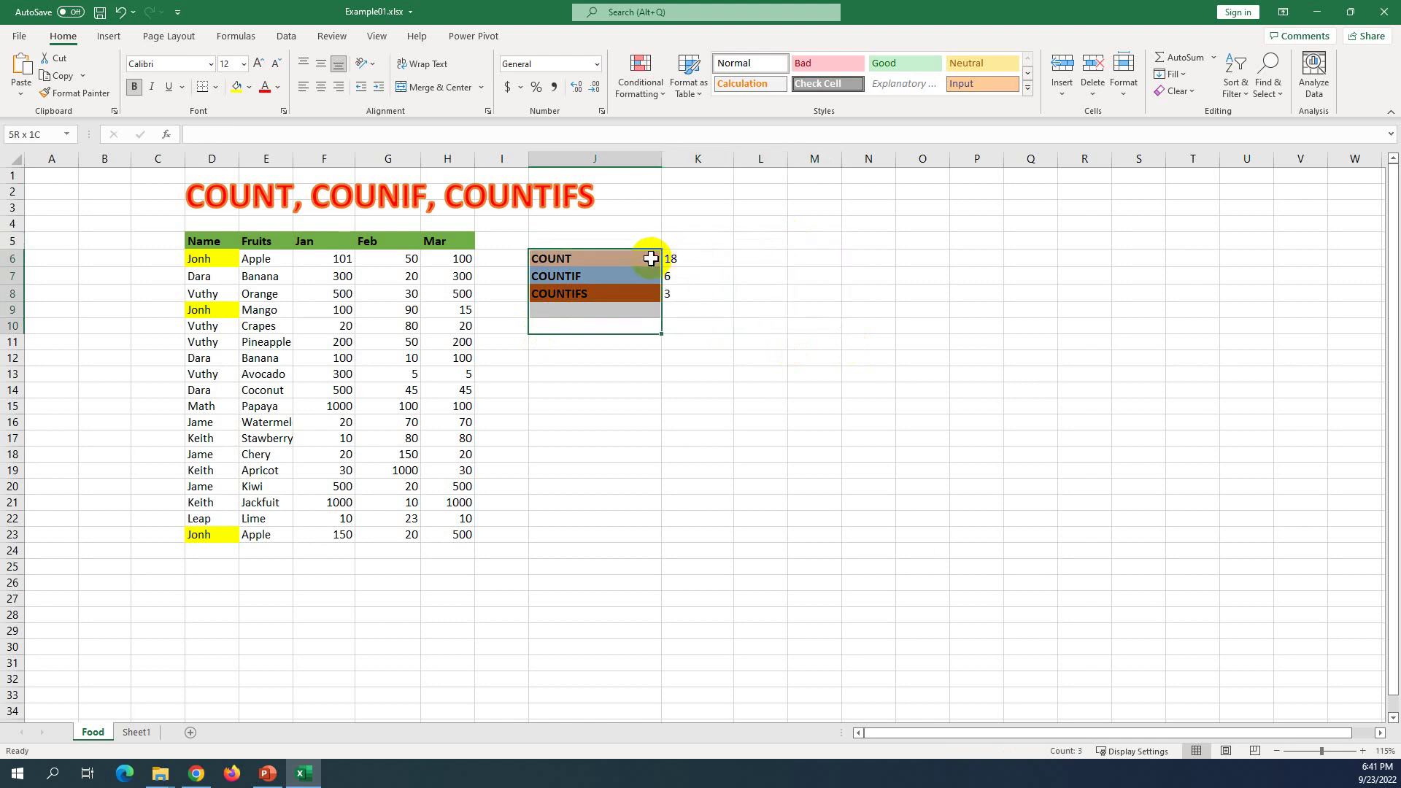
click(555, 295)
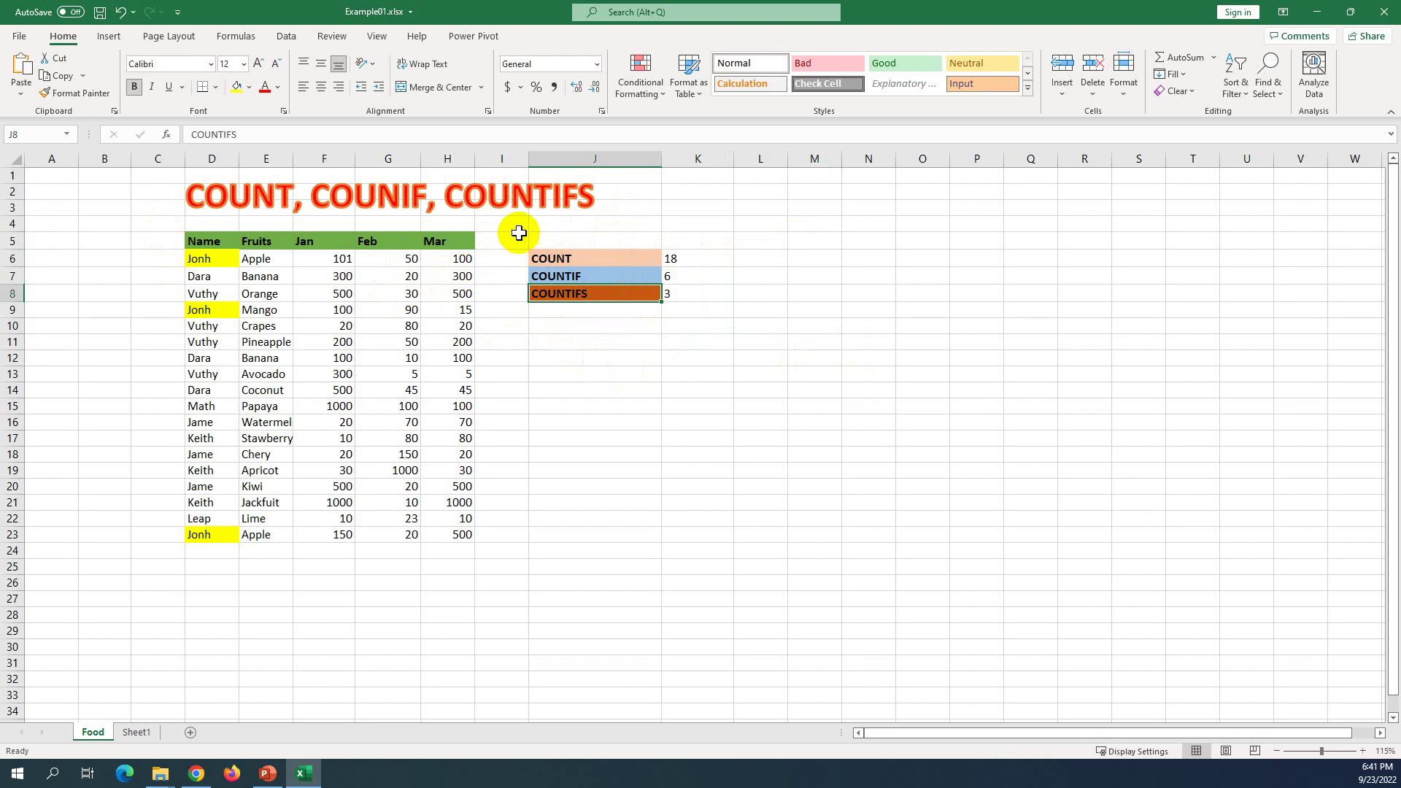
click(576, 260)
click(572, 278)
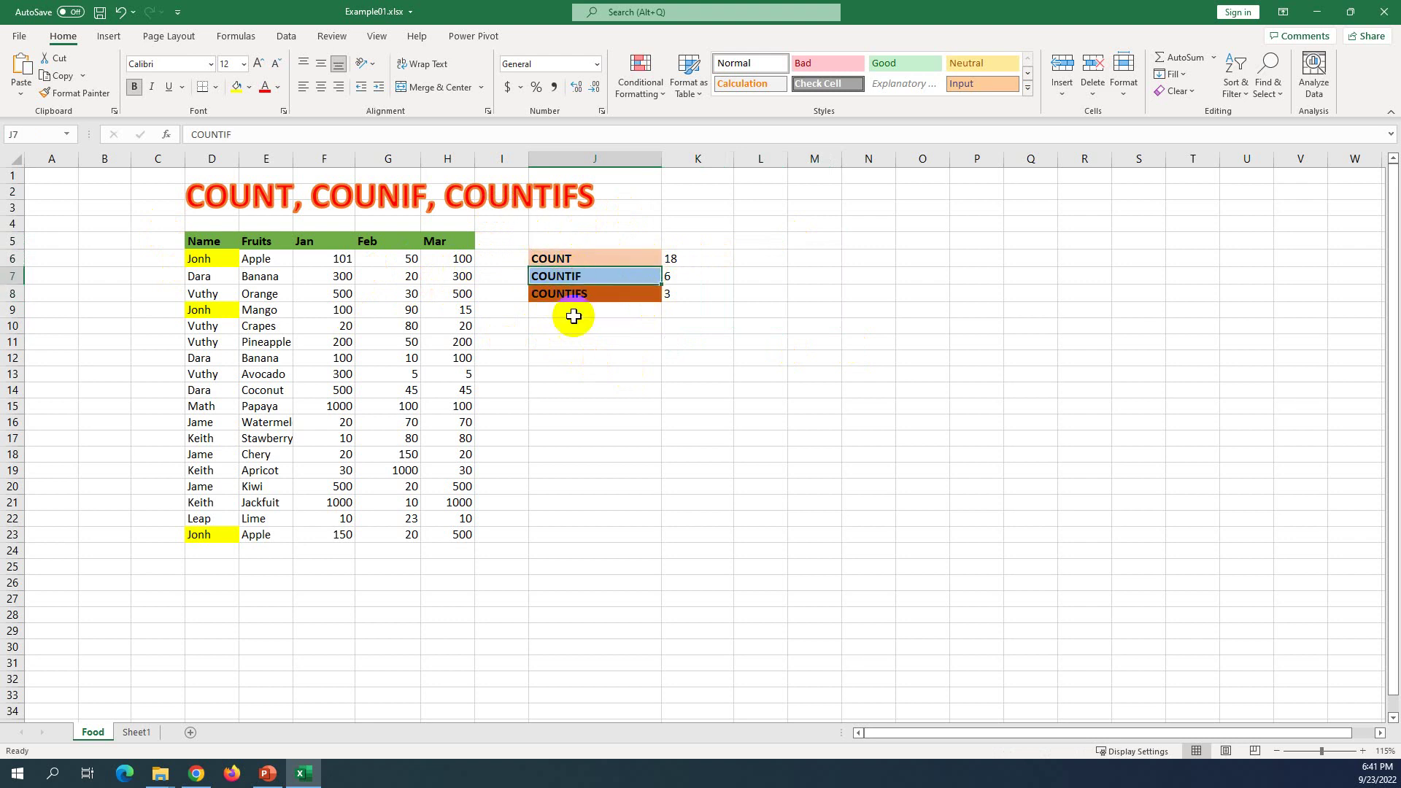
click(584, 294)
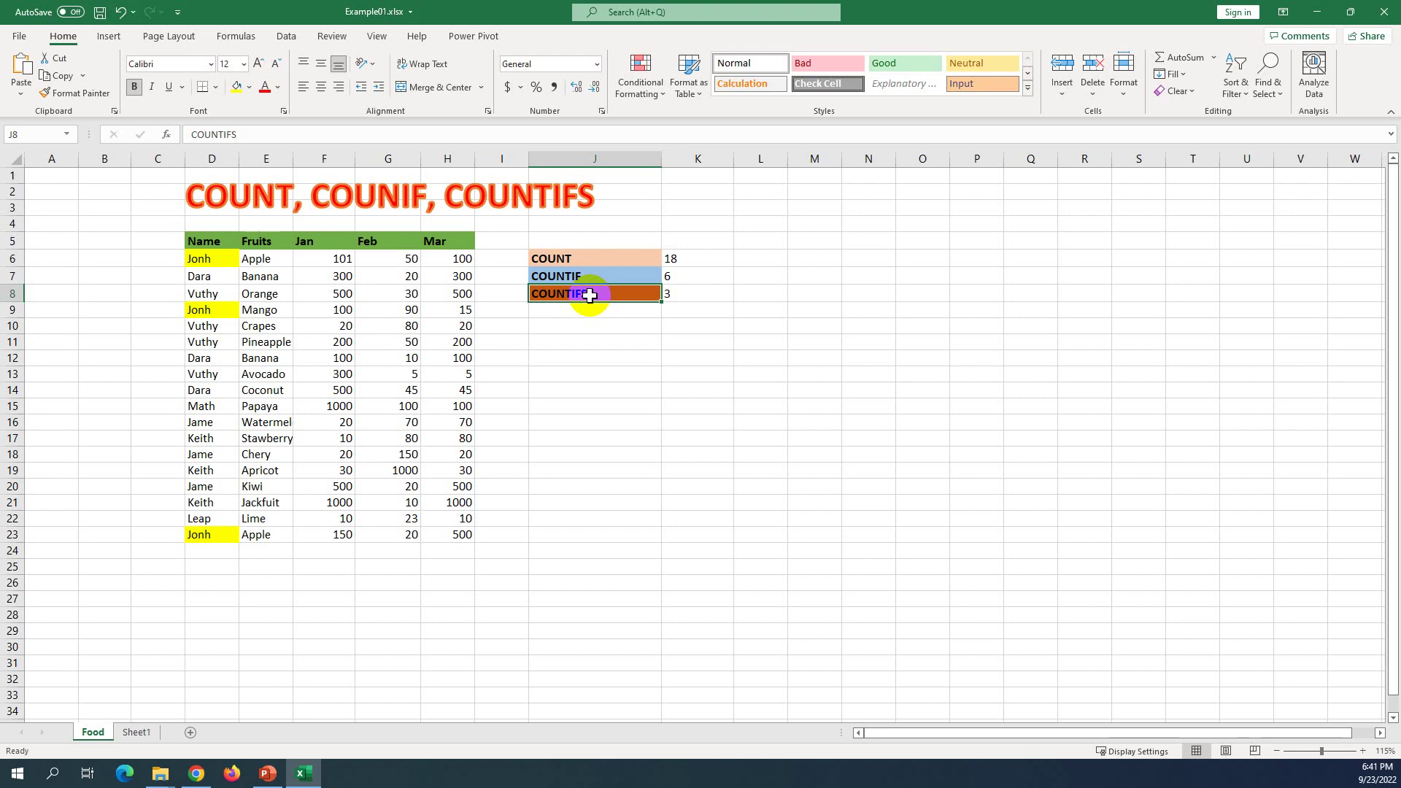
double_click(589, 295)
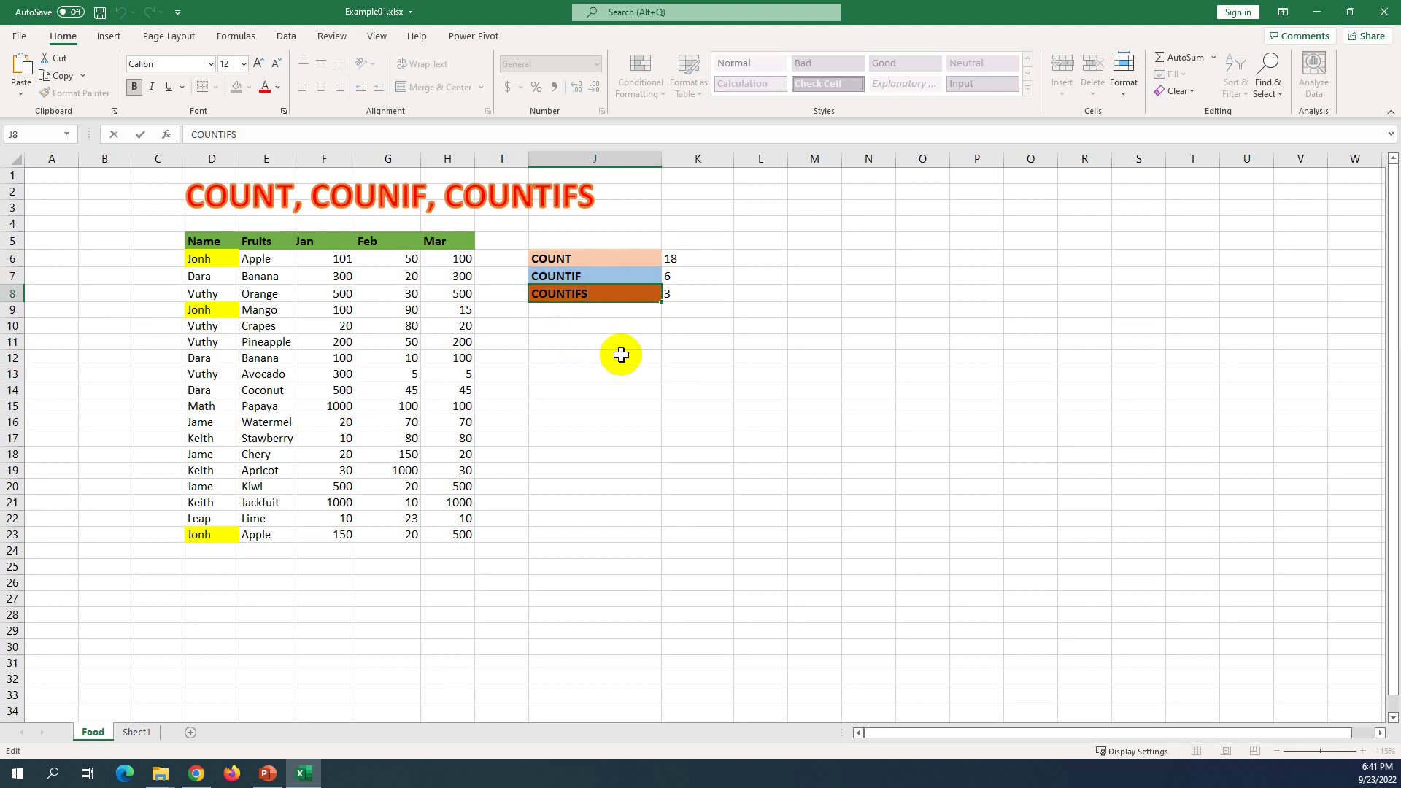
click(546, 329)
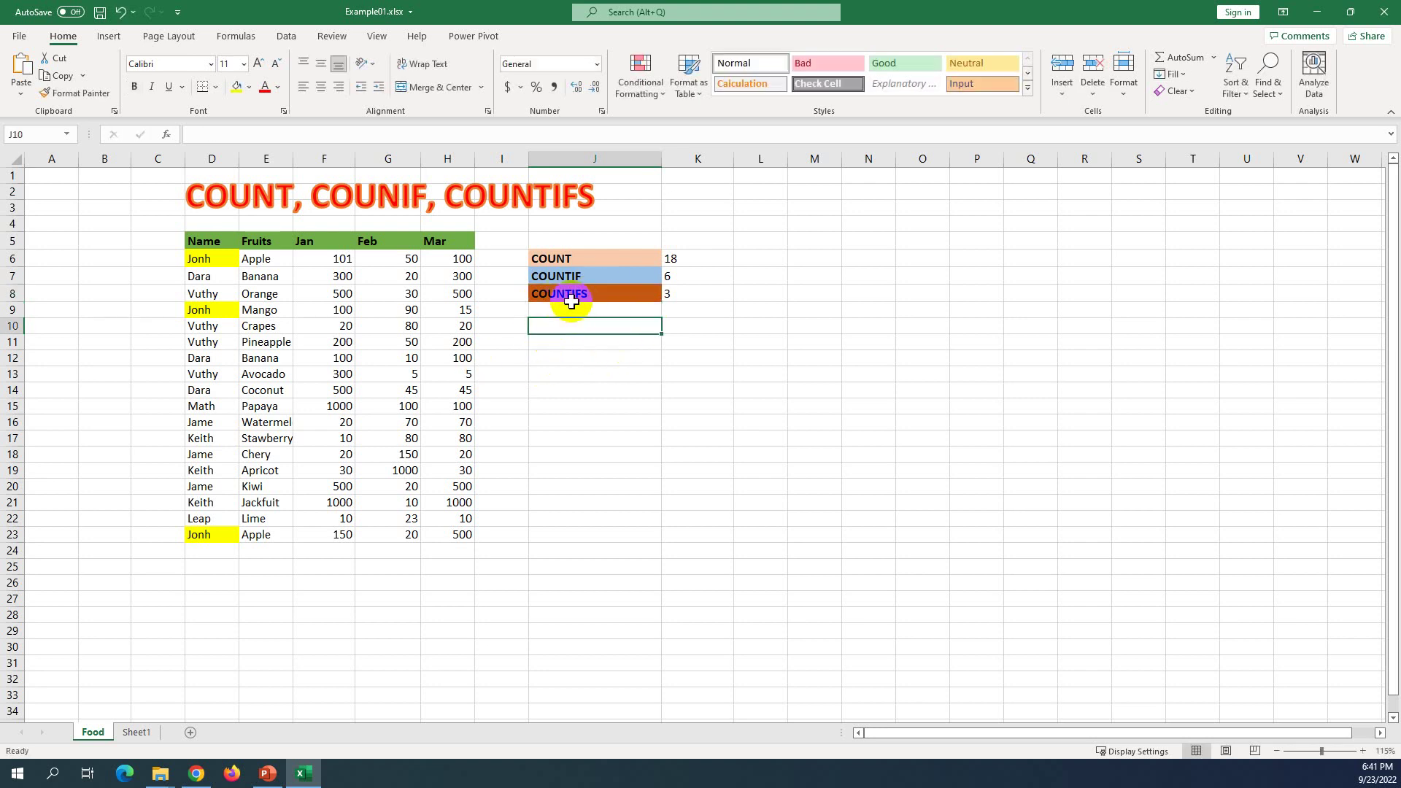
click(571, 296)
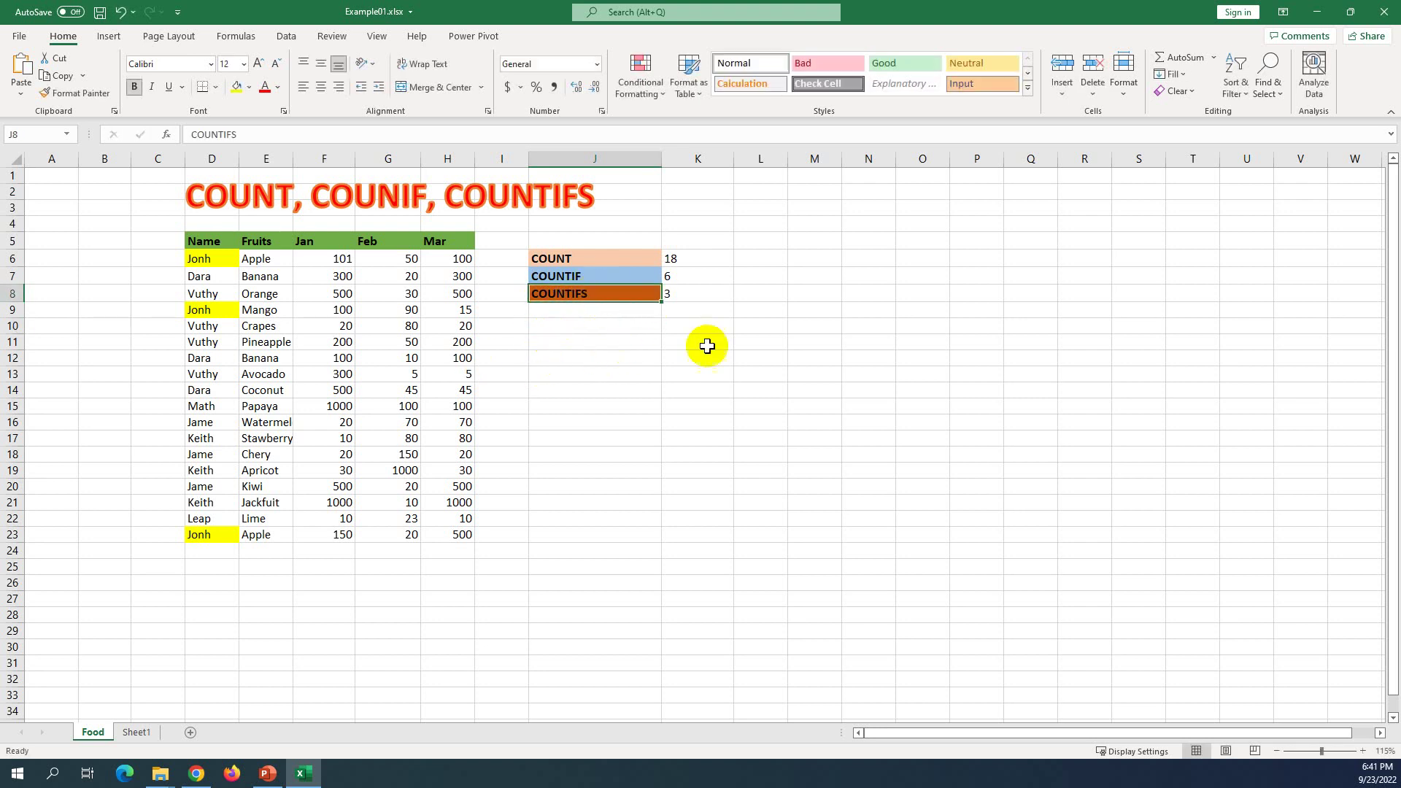
click(610, 295)
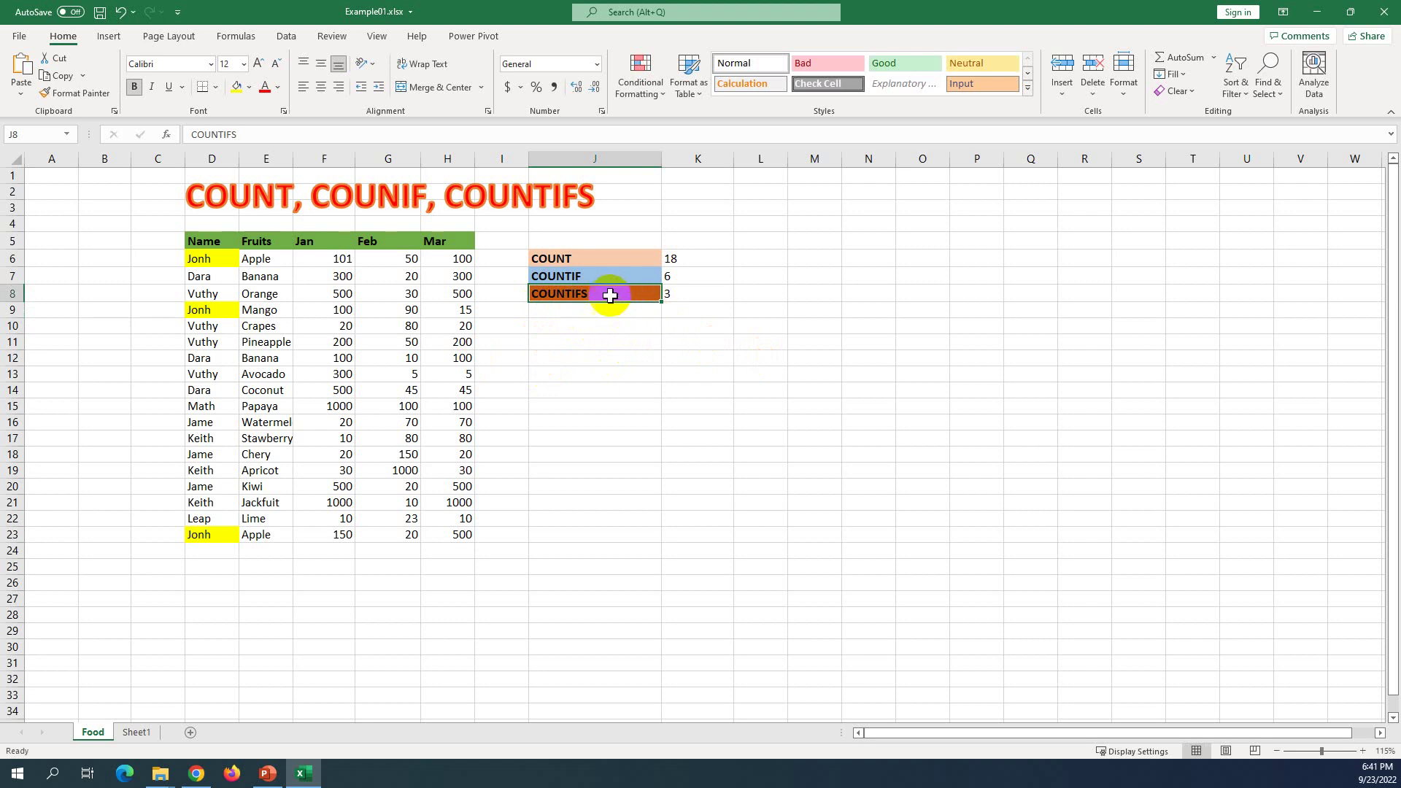
click(599, 340)
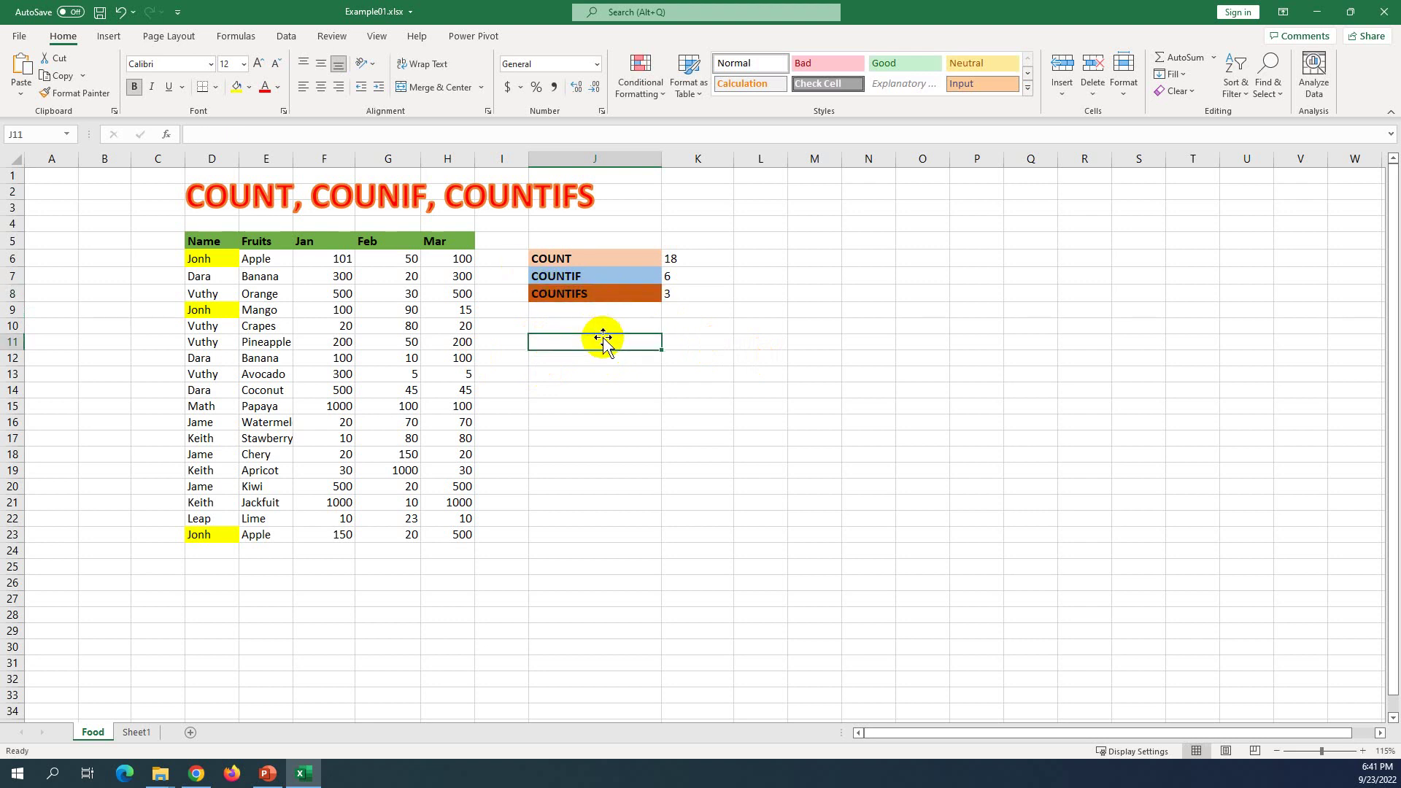
Step: Reopen the COUNTIFS formula in K8 and examine its criteria ranges and criteria
click(596, 298)
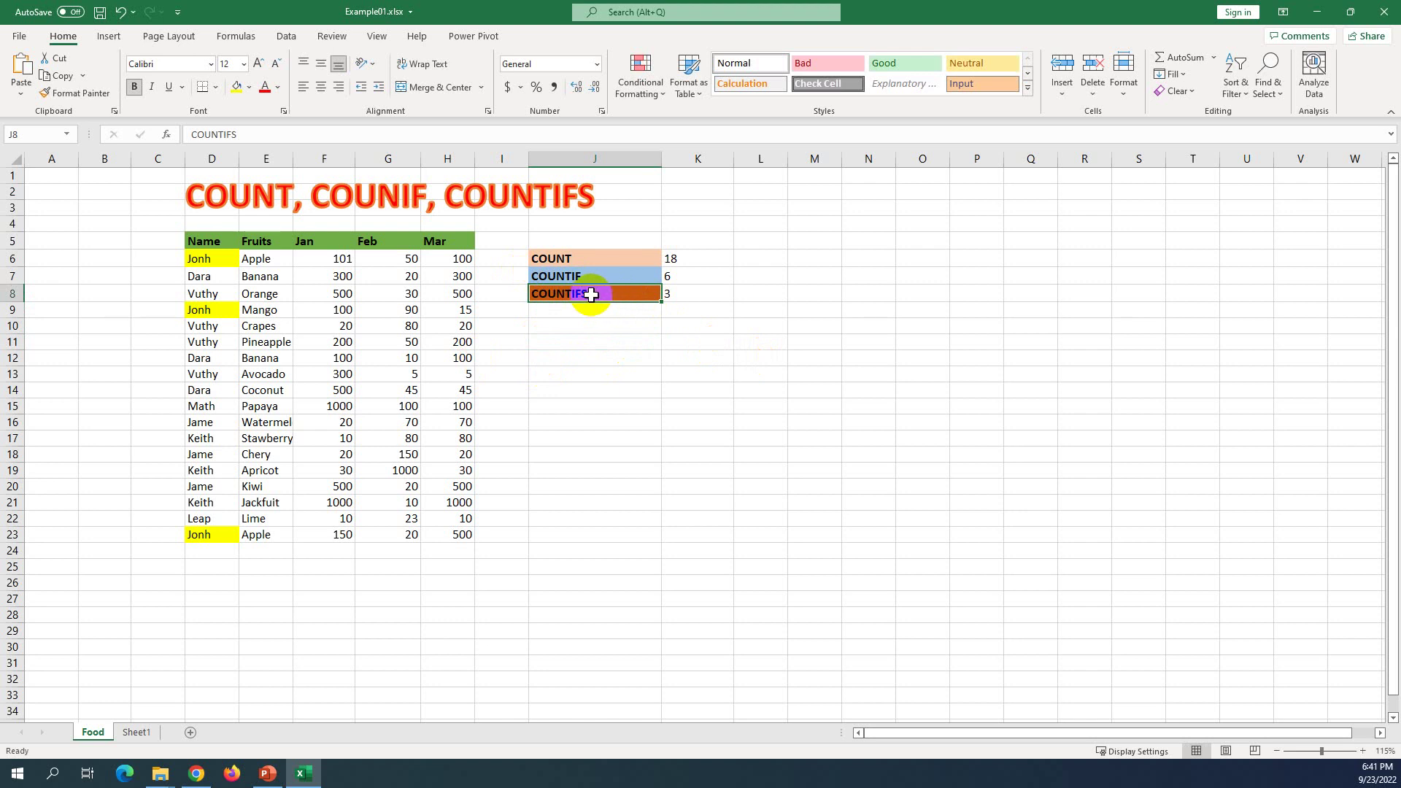
double_click(672, 293)
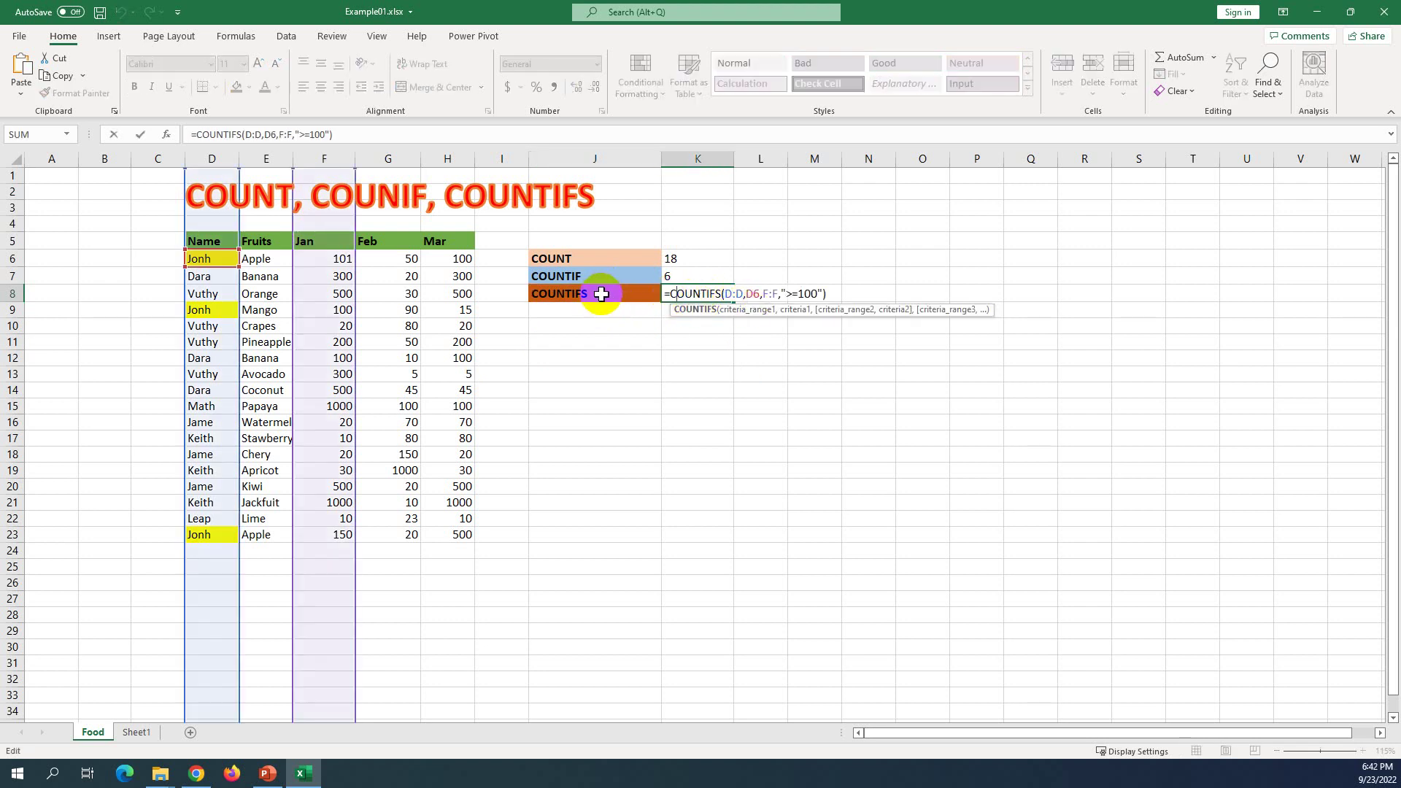
click(594, 291)
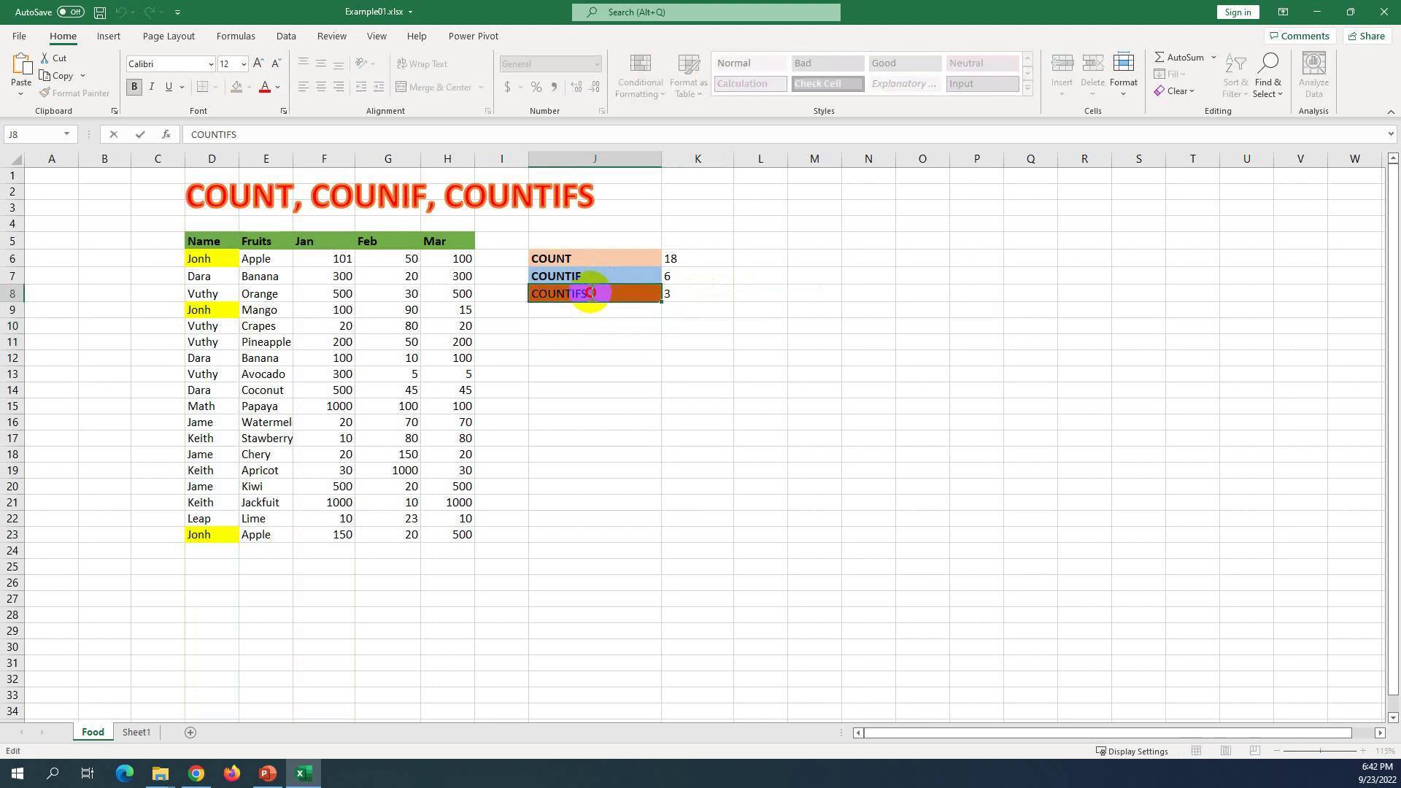
click(567, 314)
click(587, 294)
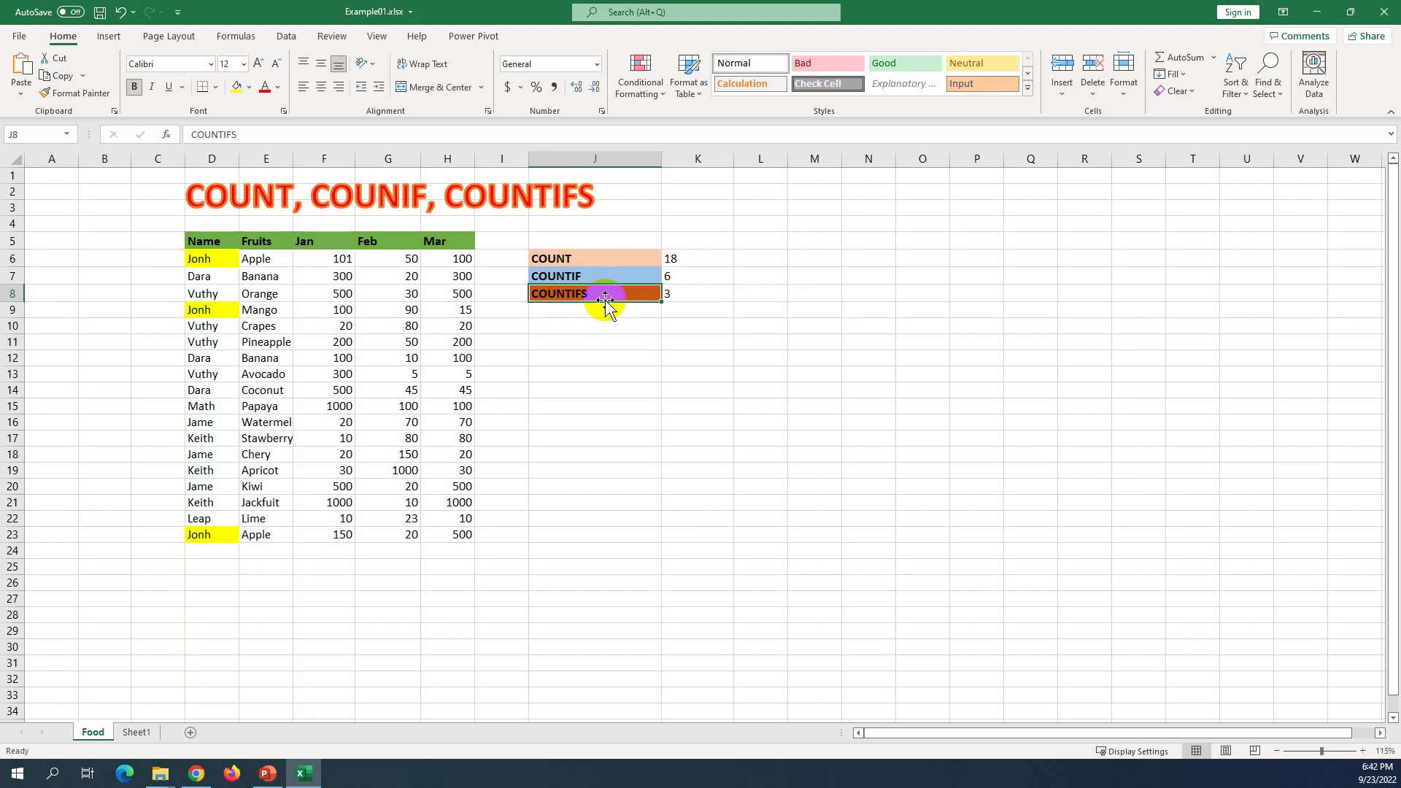
Step: Inspect the COUNT, COUNTIF and COUNTIFS formulas in K6, K7 and K8 one after another to compare their arguments
drag(594, 261, 594, 283)
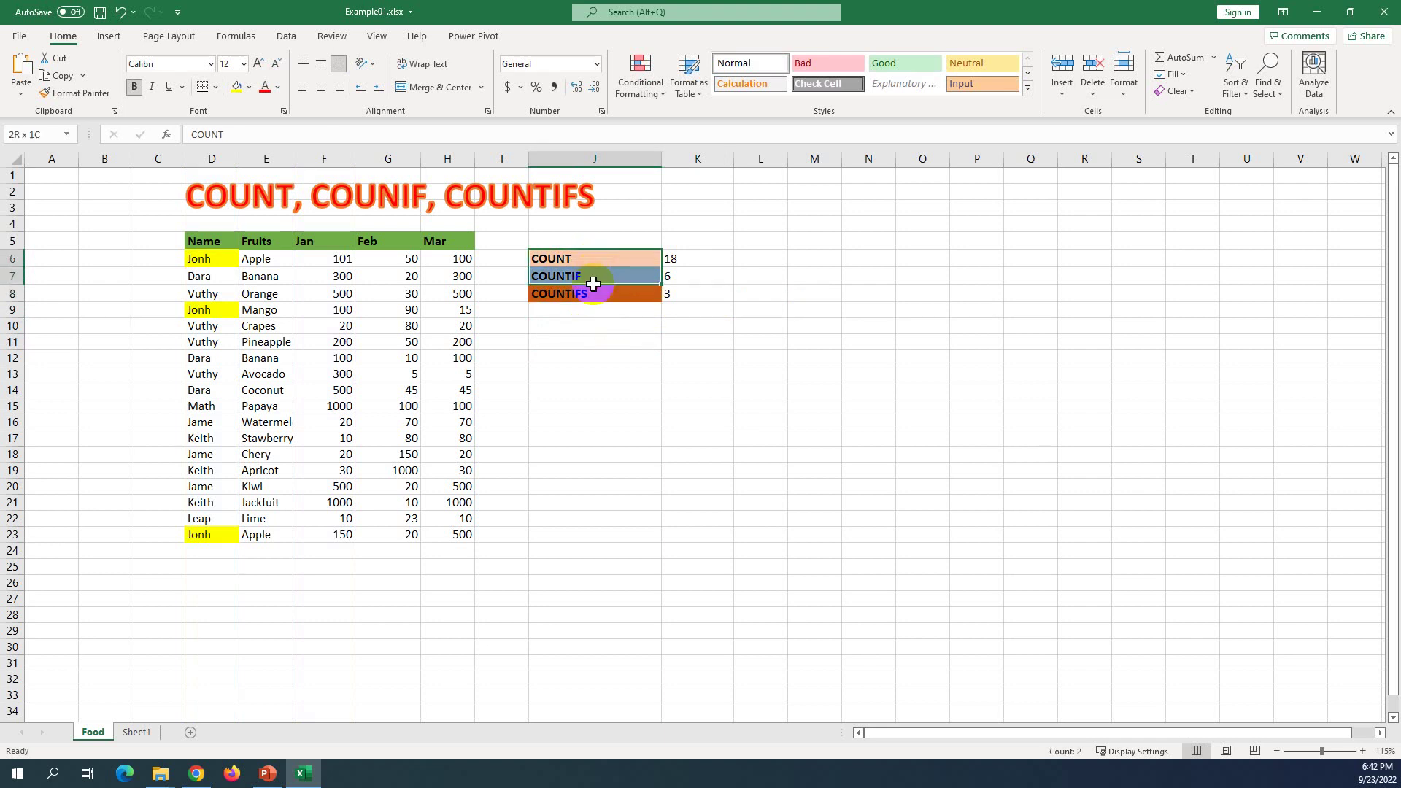
click(686, 262)
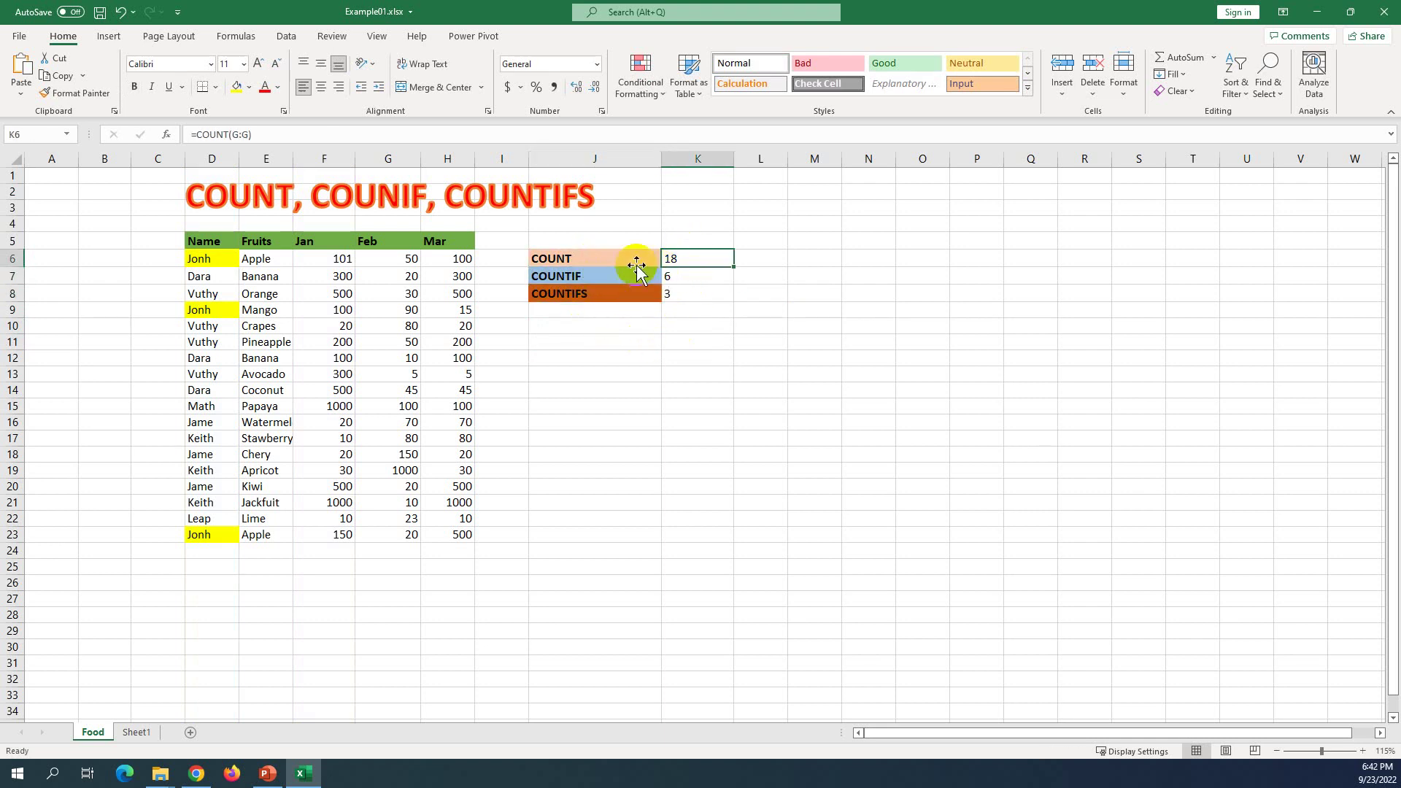
click(685, 279)
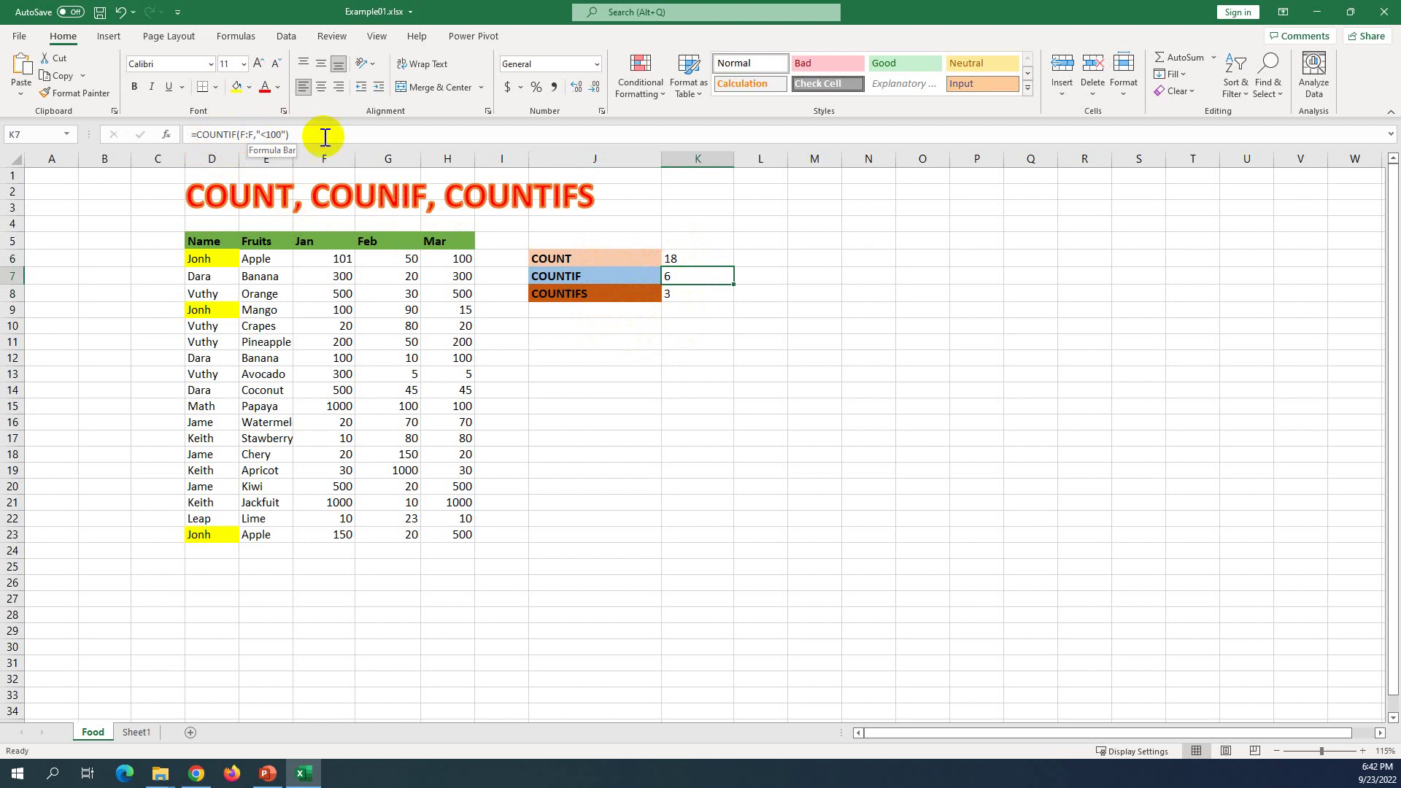
click(679, 295)
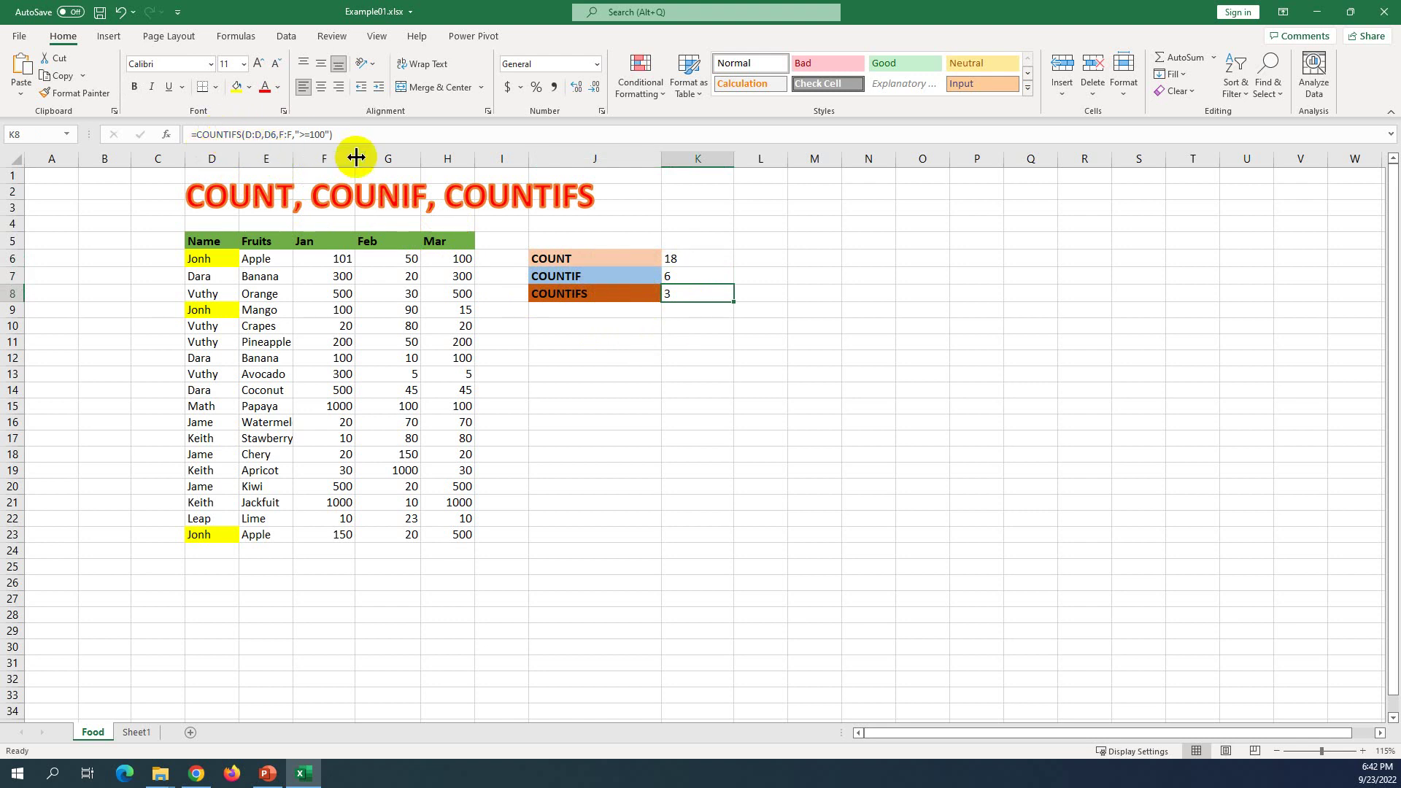
click(587, 358)
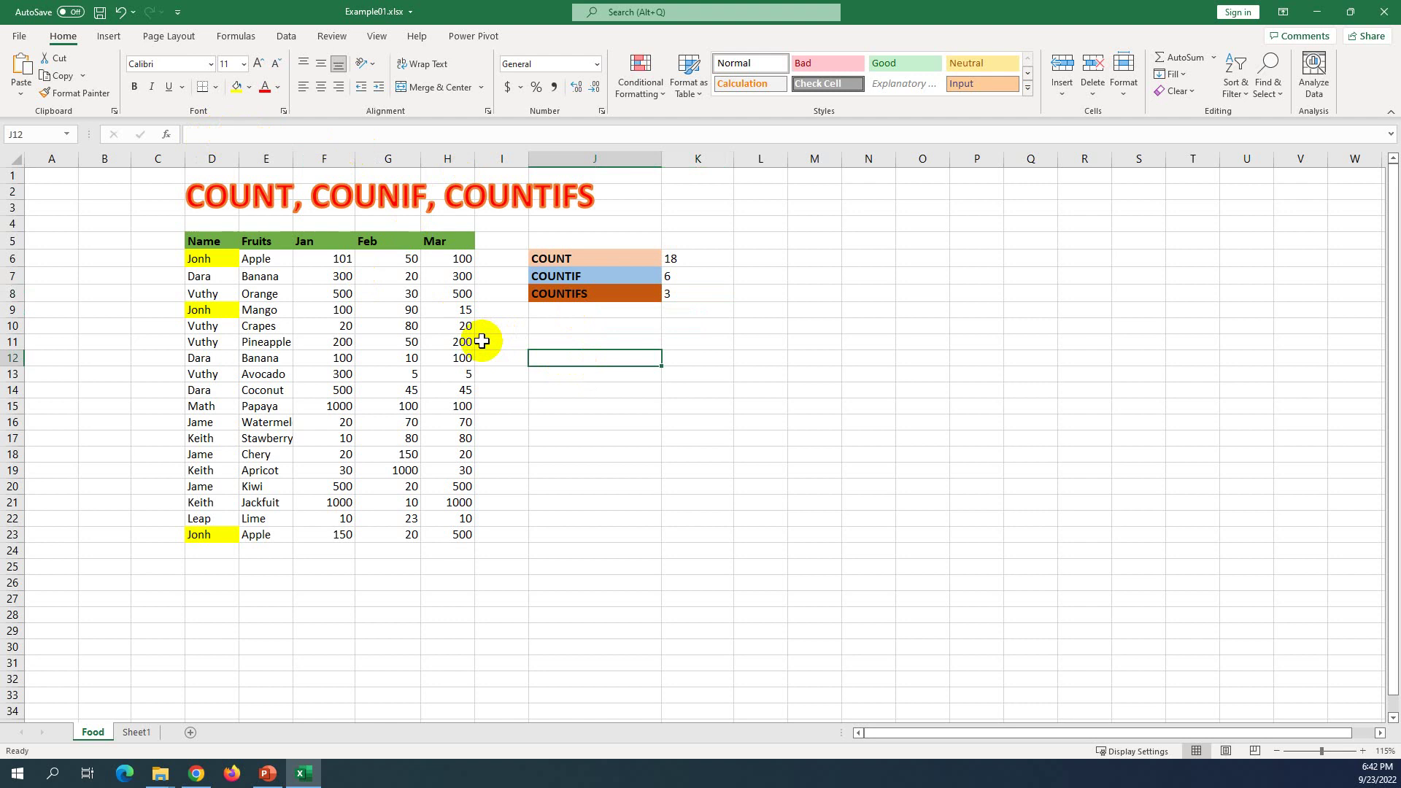
drag(731, 243, 527, 343)
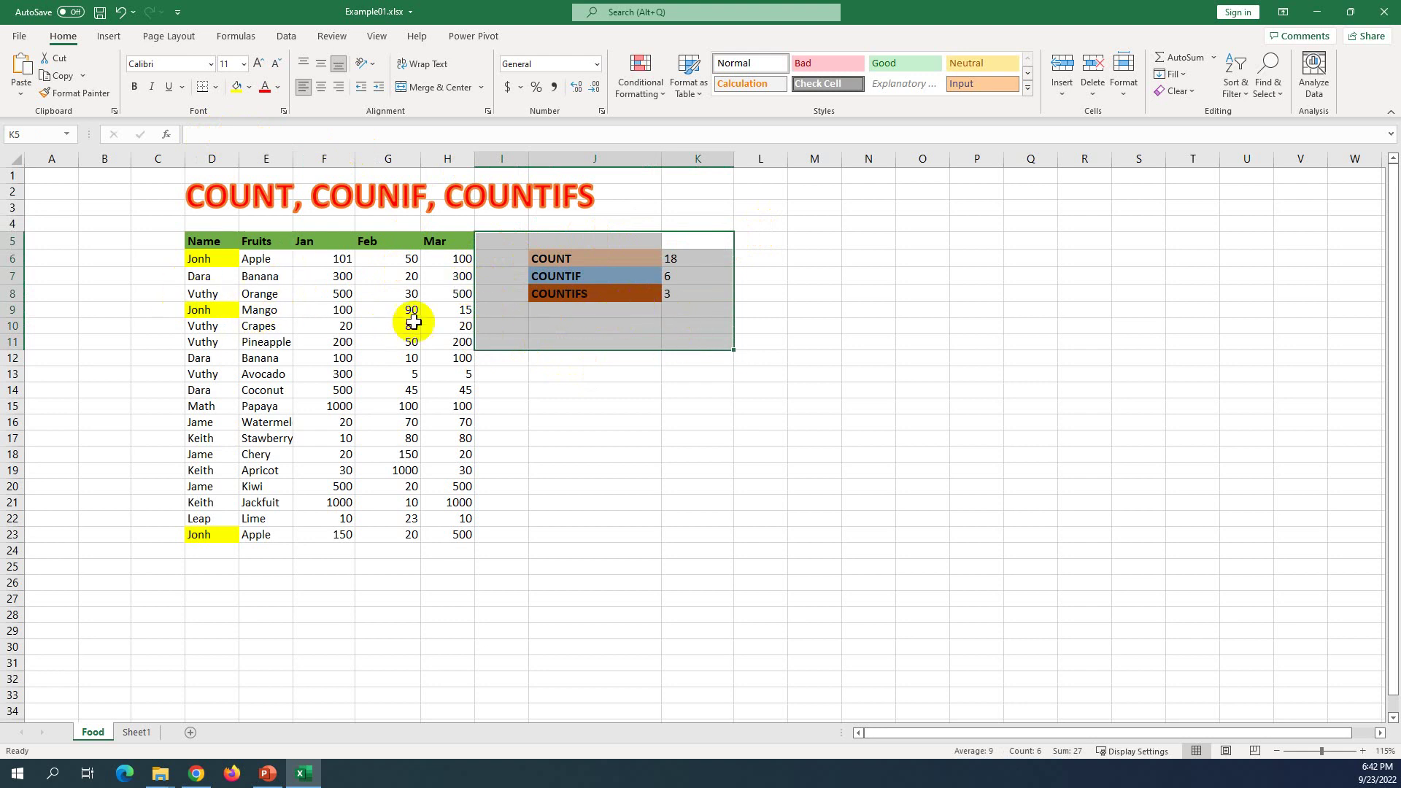
click(864, 378)
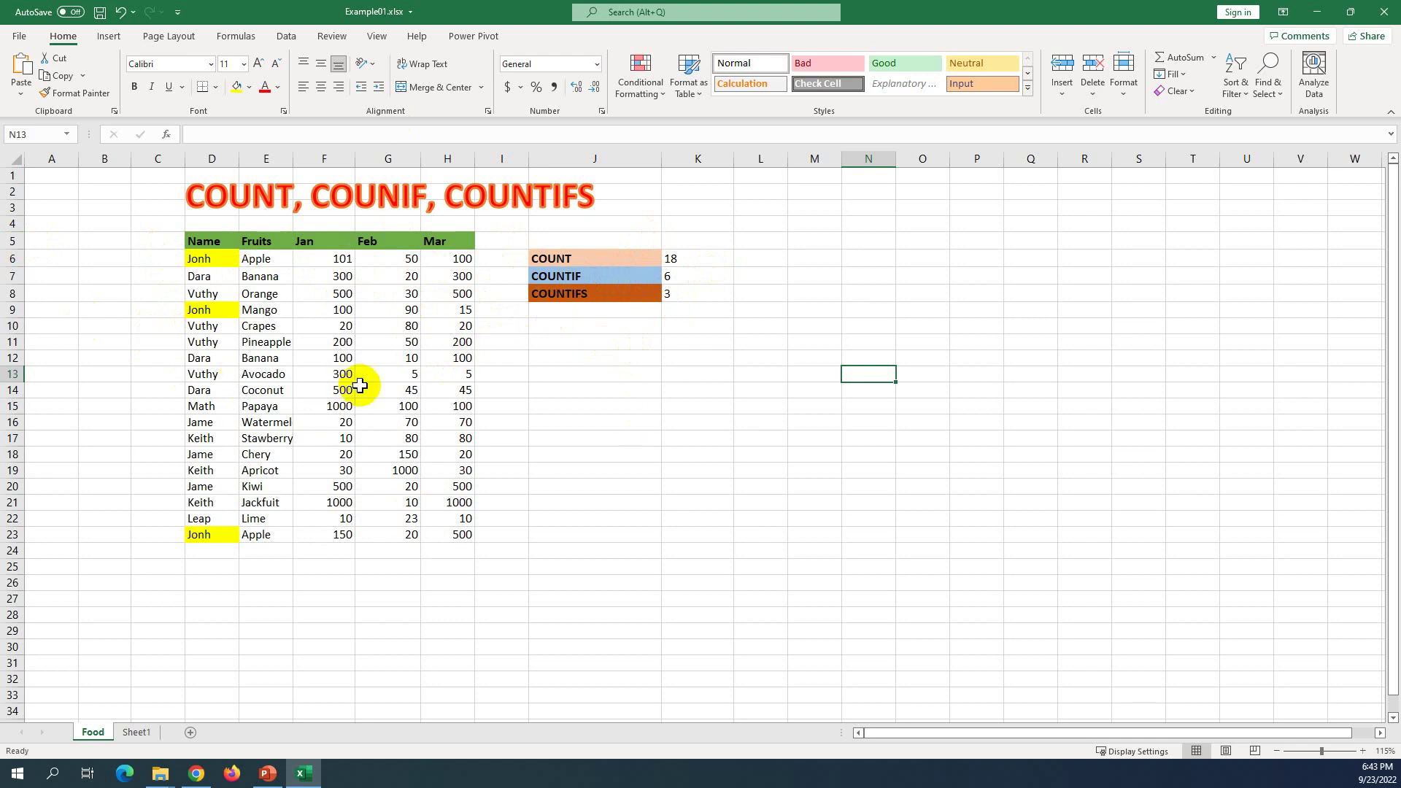
click(631, 359)
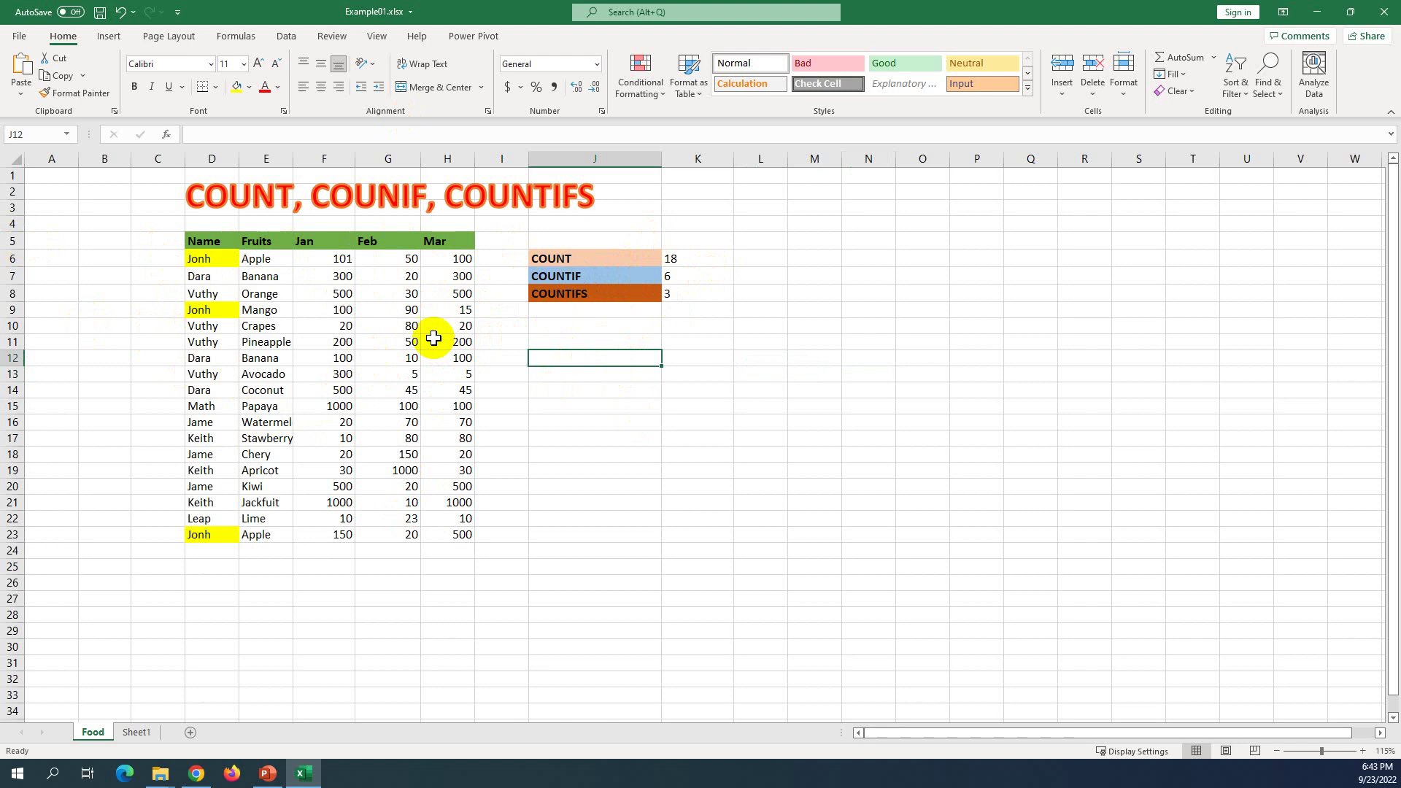